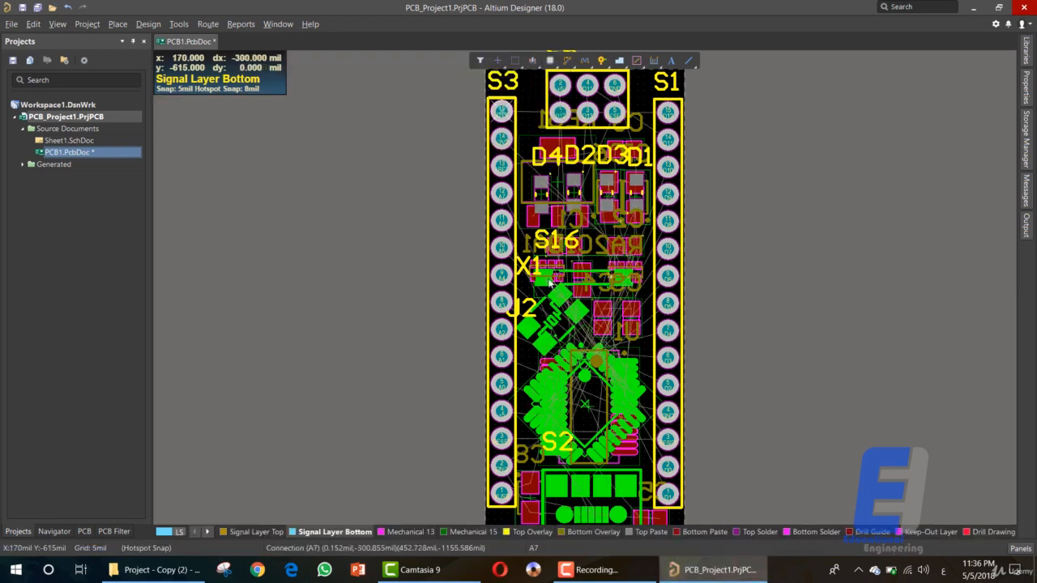
# Nudge crystal X1 slightly down and toggle the single-layer view of Signal Layer Bottom on and back off.
pyautogui.moveTo(550, 281); pyautogui.dragTo(529, 334)
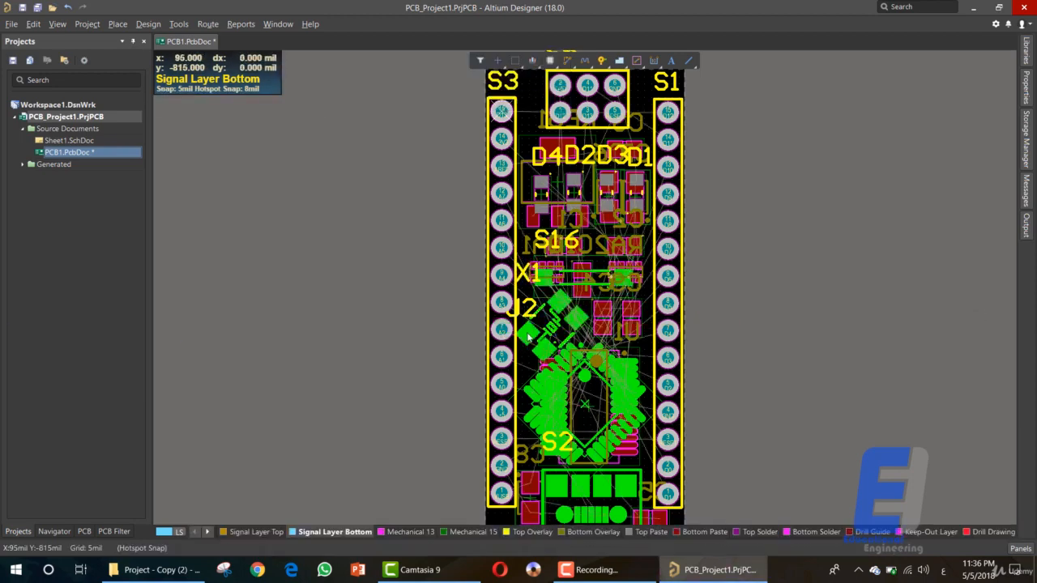
pyautogui.moveTo(545, 285); pyautogui.dragTo(584, 285)
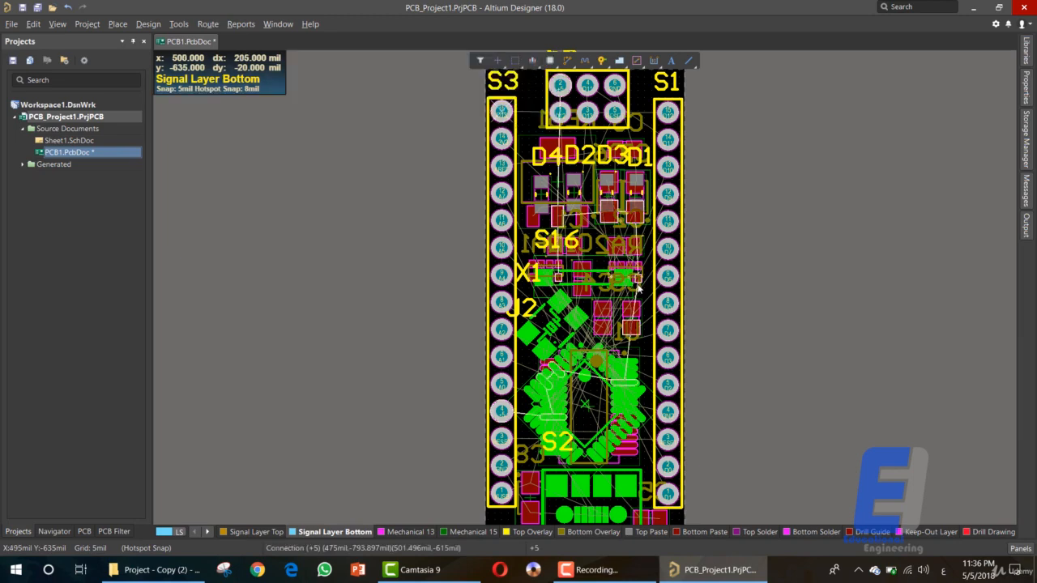
pyautogui.hotkey('shift', 's')
pyautogui.hotkey('shift', 's')
pyautogui.hotkey('shift', 's')
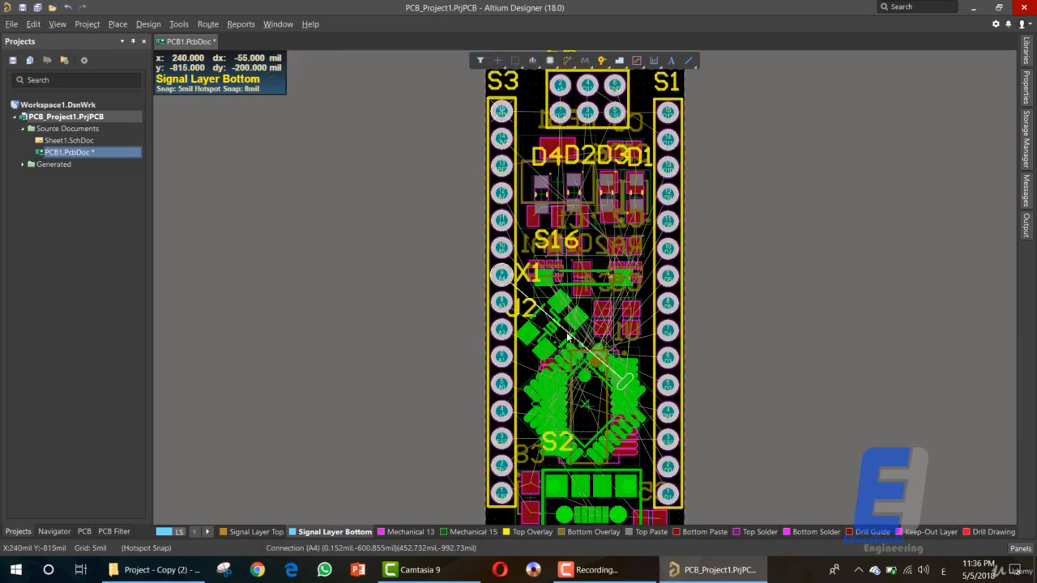
pyautogui.hotkey('shift', 's')
pyautogui.hotkey('shift', 's')
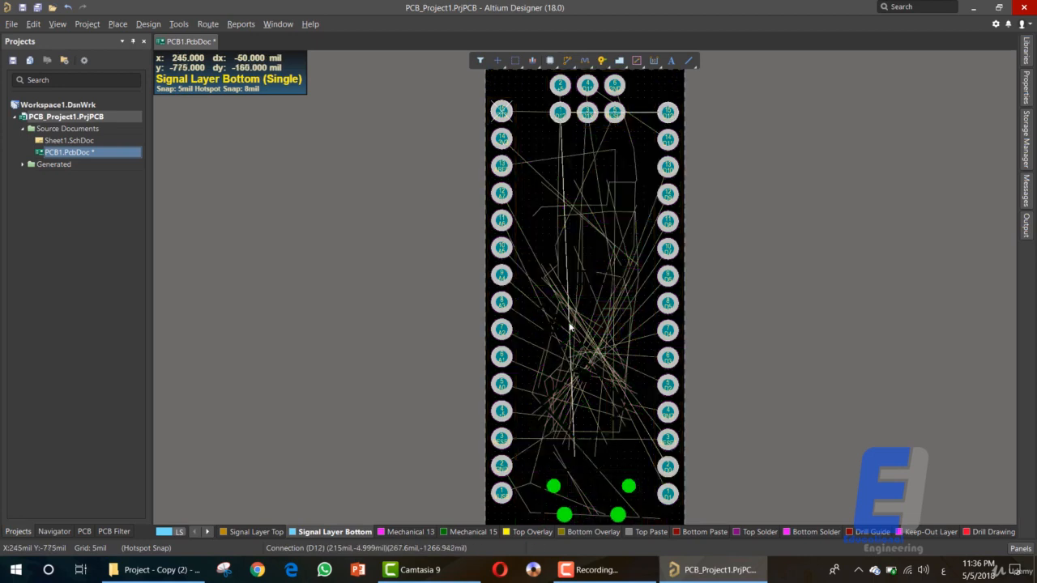
pyautogui.hotkey('shift', 's')
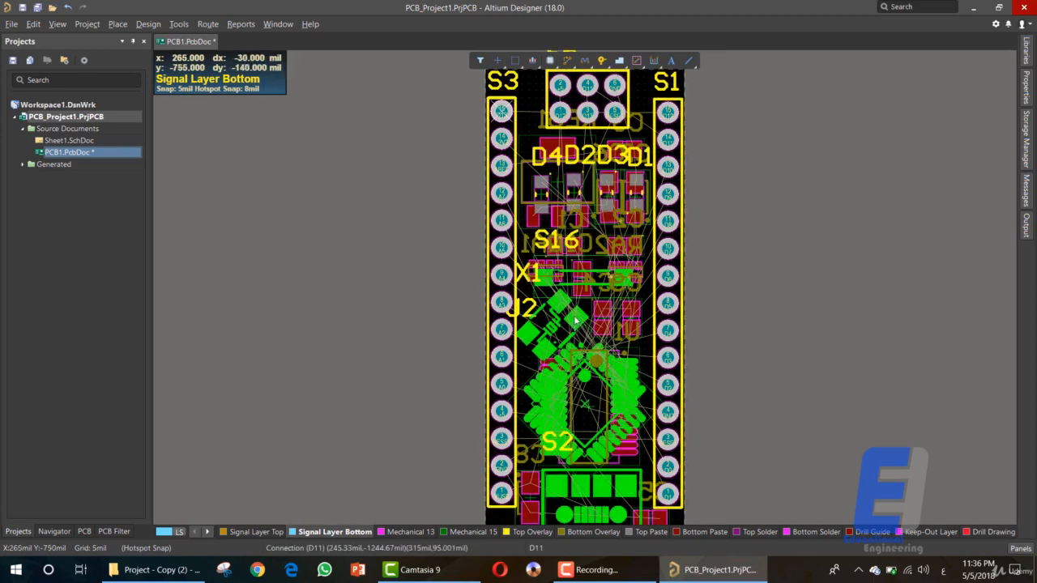
# Park crystal X1 off the board beside header S1 and place S16 vertically next to header S3, above U2.
pyautogui.moveTo(576, 321); pyautogui.dragTo(774, 304)
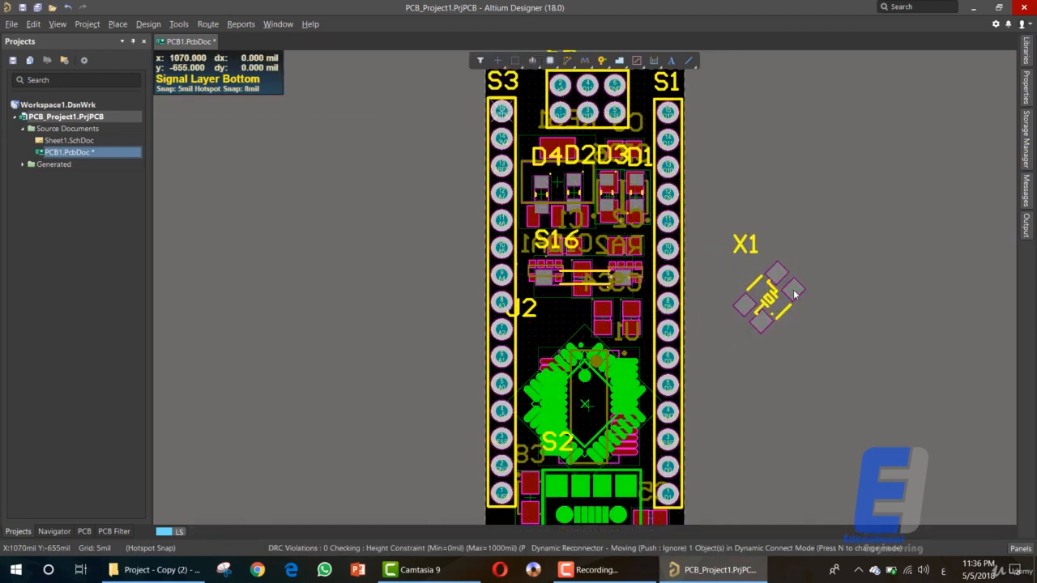
pyautogui.moveTo(548, 272); pyautogui.dragTo(534, 112)
pyautogui.press('space')
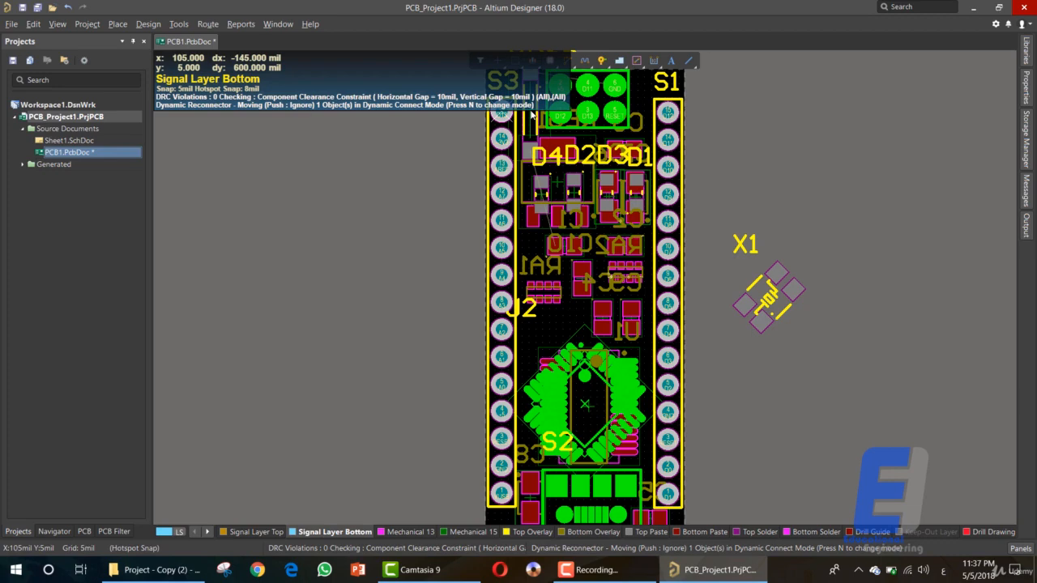
pyautogui.moveTo(532, 115); pyautogui.dragTo(536, 301)
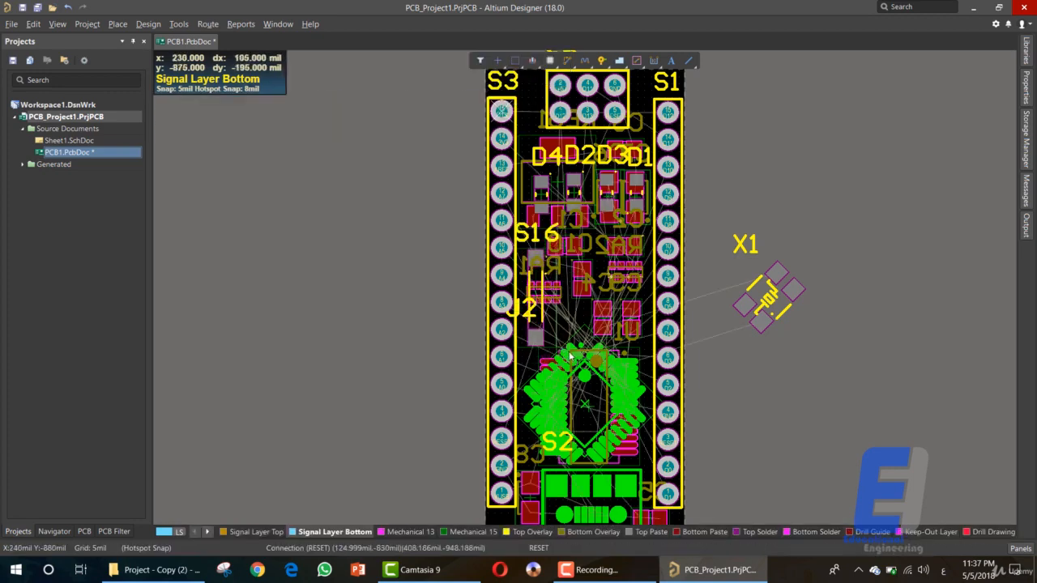
# Park U1 off the board beside header S1 and move U2 up, clear of the USB connector S2.
pyautogui.moveTo(574, 355); pyautogui.dragTo(553, 359)
pyautogui.moveTo(726, 368); pyautogui.dragTo(803, 369)
pyautogui.click(598, 490)
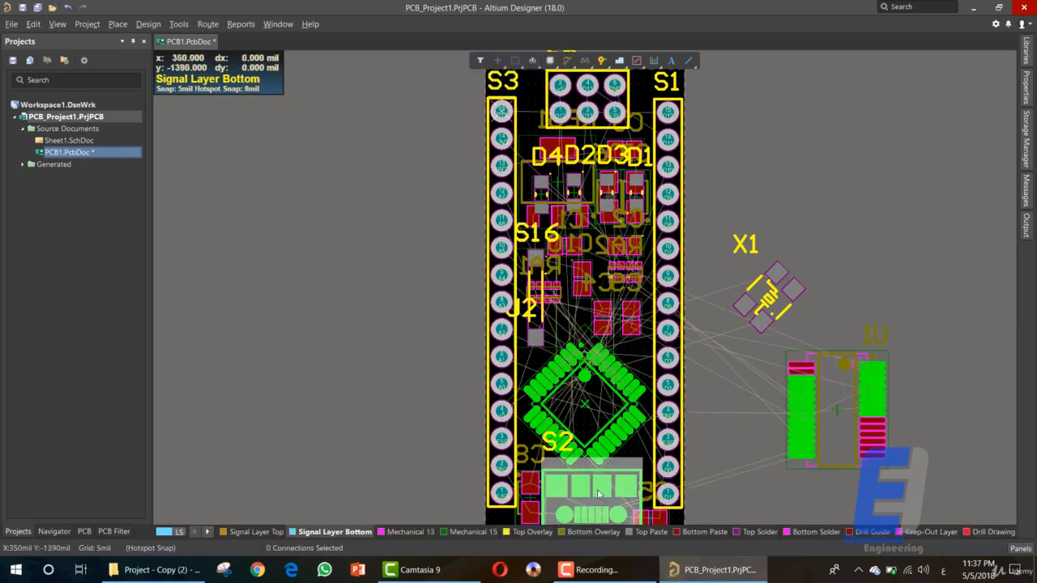
pyautogui.scroll(-3, 598, 490)
pyautogui.keyDown('ctrl'); pyautogui.scroll(1, 597, 380); pyautogui.keyUp('ctrl')
pyautogui.keyDown('ctrl'); pyautogui.scroll(2, 598, 380); pyautogui.keyUp('ctrl')
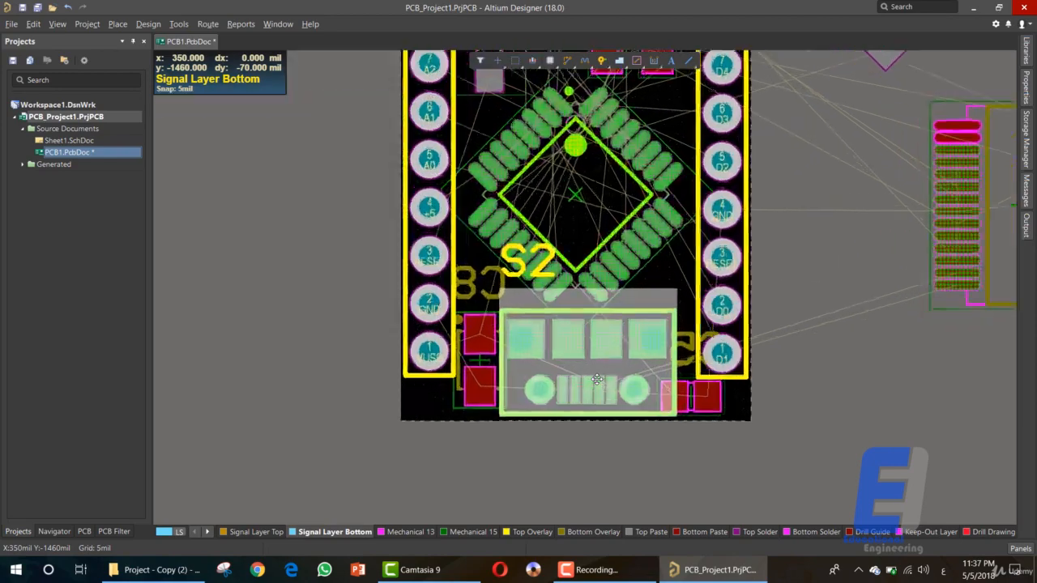
pyautogui.scroll(1, 597, 378)
pyautogui.click(786, 325)
pyautogui.moveTo(629, 347); pyautogui.dragTo(622, 284)
pyautogui.scroll(1, 620, 302)
pyautogui.scroll(2, 620, 302)
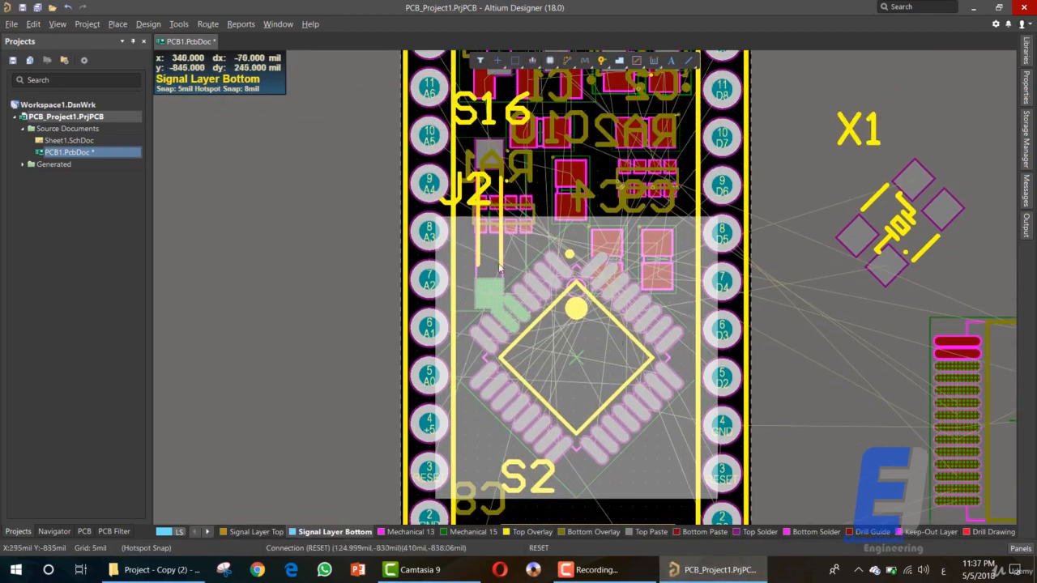
# Shift S16 slightly up and toward header S3, clear of U2's pads, and check the placement along the board.
pyautogui.moveTo(477, 243); pyautogui.dragTo(484, 206)
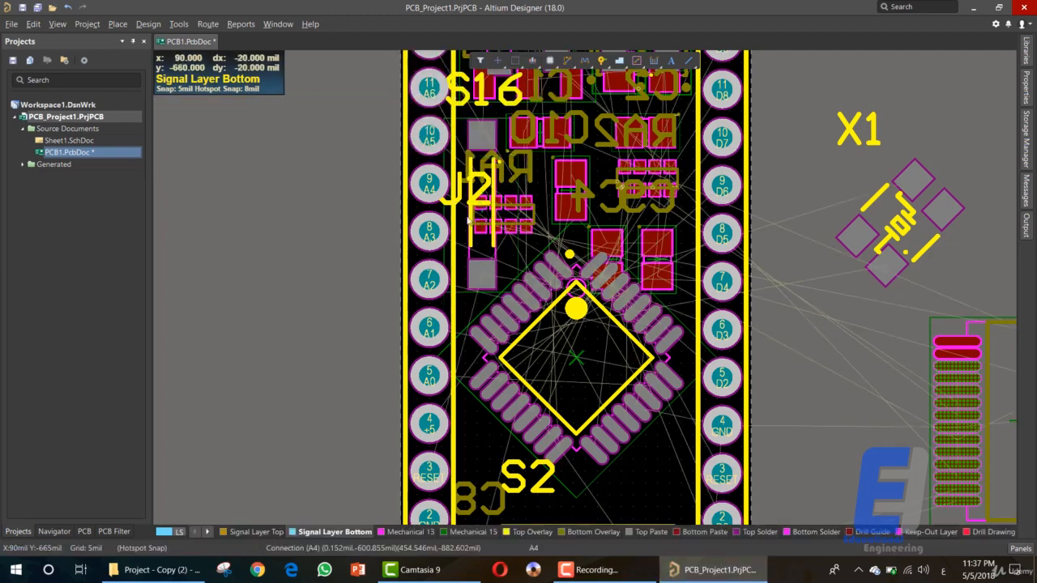
pyautogui.scroll(-3, 373, 243)
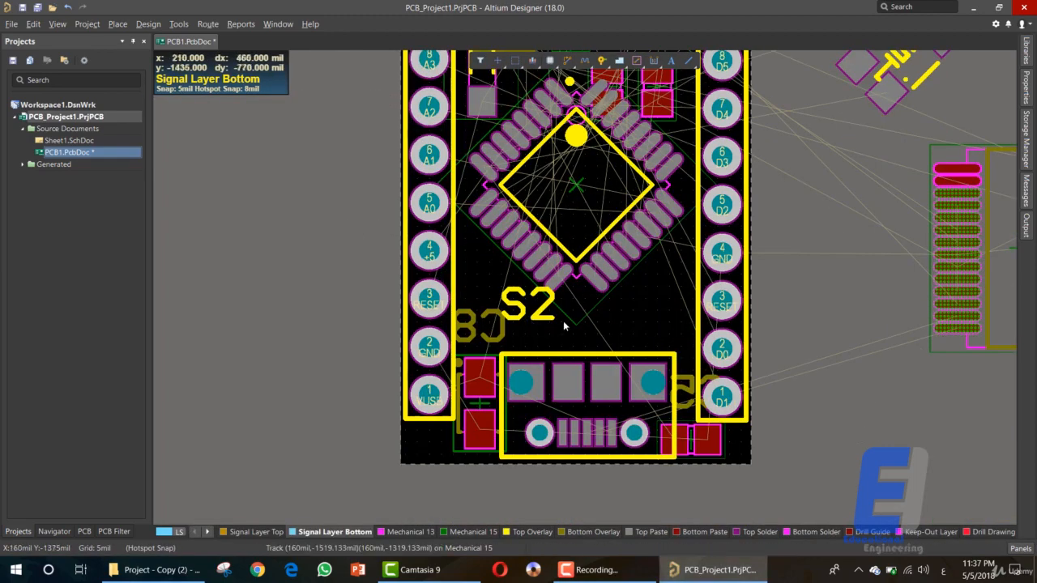
pyautogui.scroll(6, 567, 368)
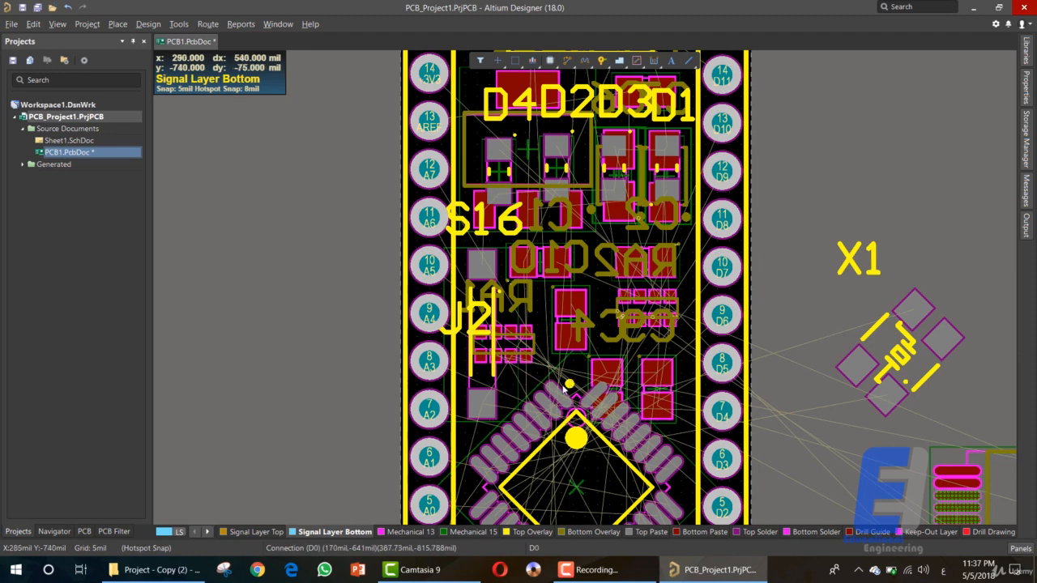
pyautogui.scroll(3, 565, 388)
pyautogui.scroll(-1, 551, 316)
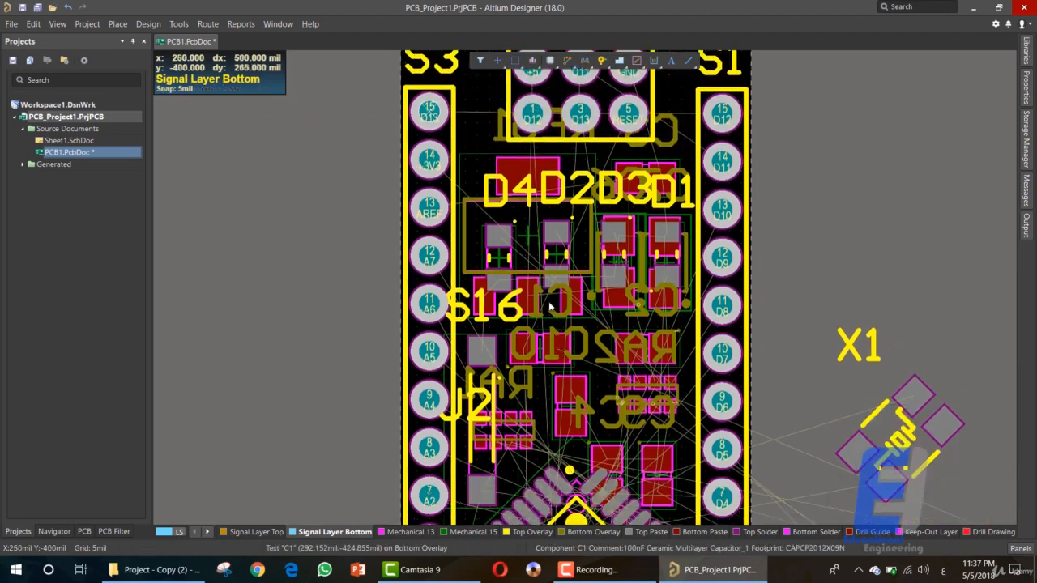
pyautogui.keyDown('ctrl'); pyautogui.scroll(-2, 550, 306); pyautogui.keyUp('ctrl')
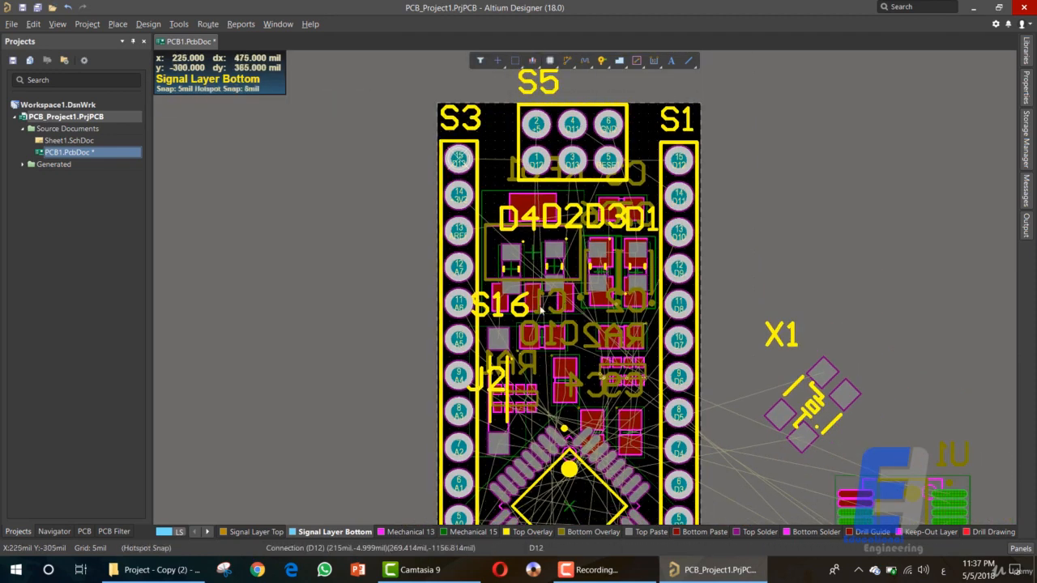
# Place crystal X1 back on the board just above U2 and park S16 off the board beside header S3.
pyautogui.scroll(-2, 541, 311)
pyautogui.moveTo(837, 439); pyautogui.dragTo(837, 436)
pyautogui.moveTo(801, 354); pyautogui.dragTo(518, 342)
pyautogui.moveTo(502, 265); pyautogui.dragTo(333, 237)
# Place U1 back on the board underneath U2, and position S16 horizontally between connector S5 and the LED row.
pyautogui.scroll(-4, 815, 349)
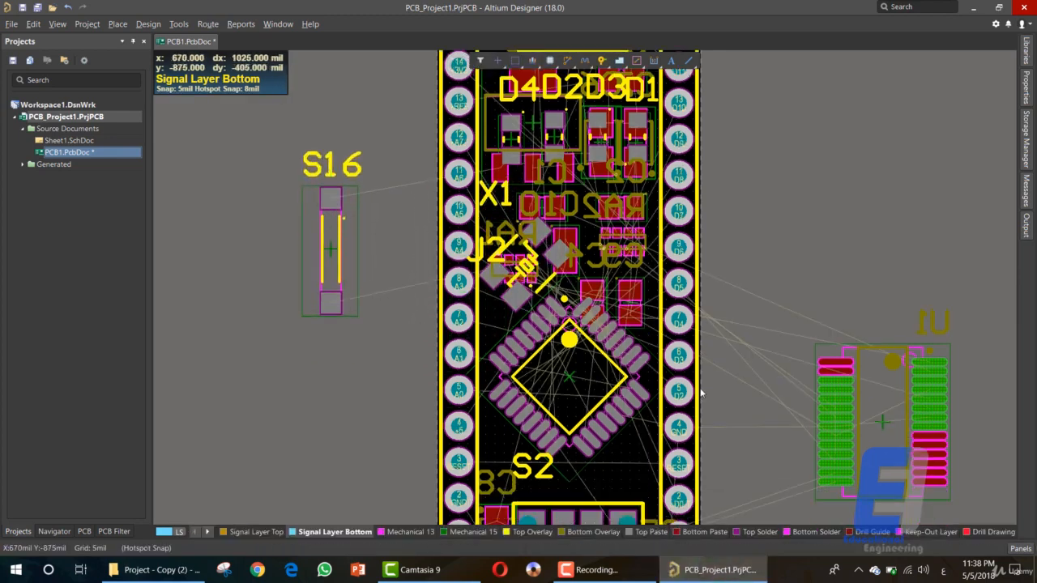
pyautogui.moveTo(835, 350); pyautogui.dragTo(518, 335)
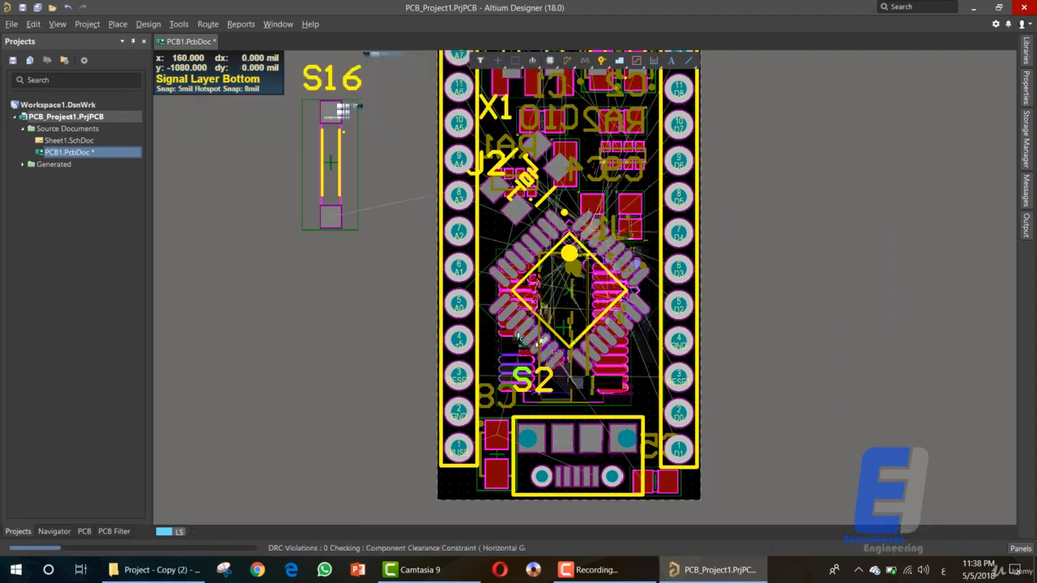
pyautogui.scroll(3, 517, 328)
pyautogui.scroll(1, 519, 332)
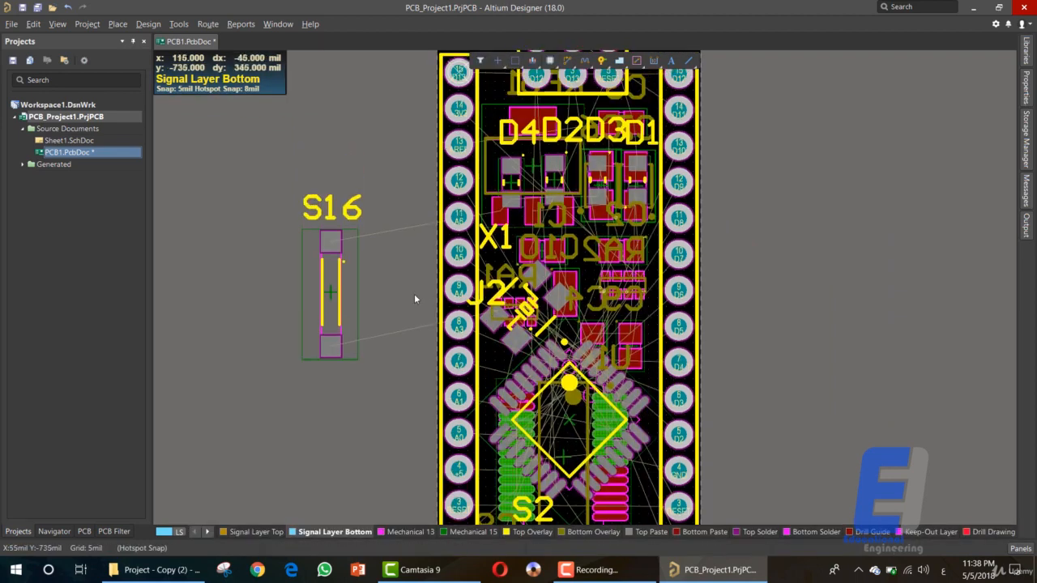
pyautogui.scroll(5, 349, 280)
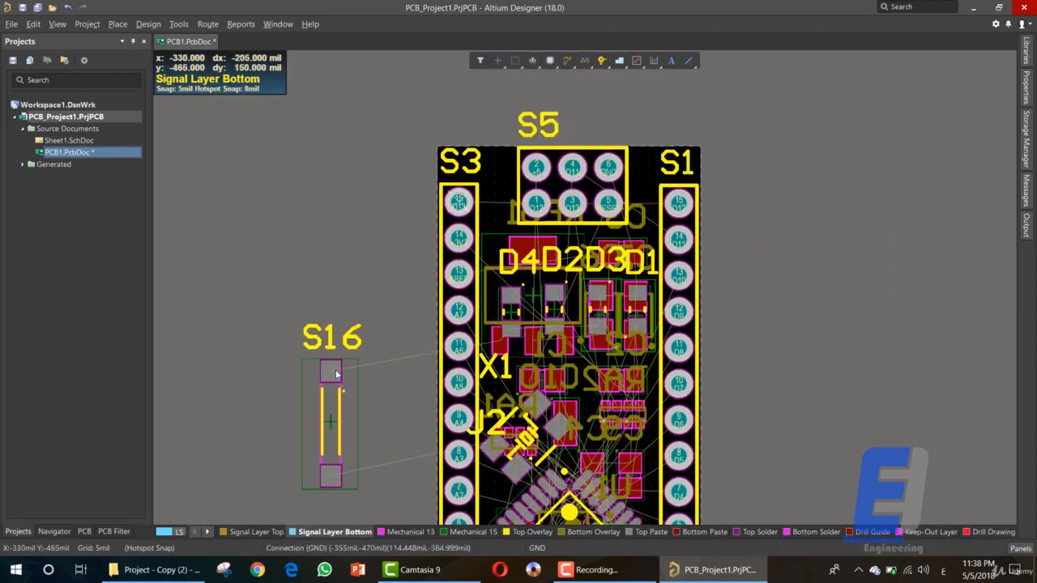
pyautogui.moveTo(334, 373); pyautogui.dragTo(517, 261)
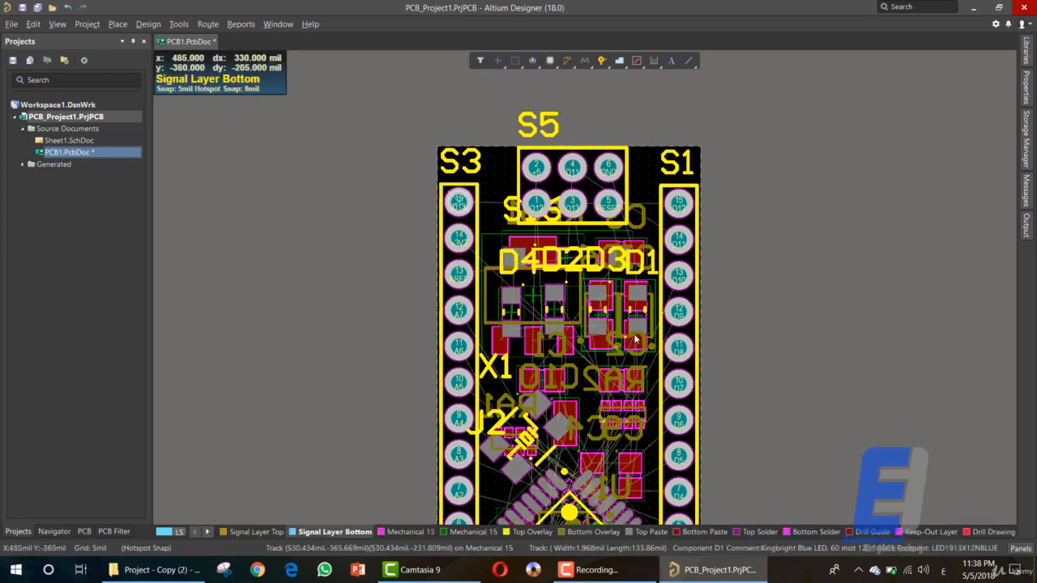
# Inspect the component placement in 3D from the top and bottom sides of the board, and return to the 2D layout.
pyautogui.scroll(-3, 599, 324)
pyautogui.keyDown('ctrl'); pyautogui.scroll(-3, 632, 345); pyautogui.keyUp('ctrl')
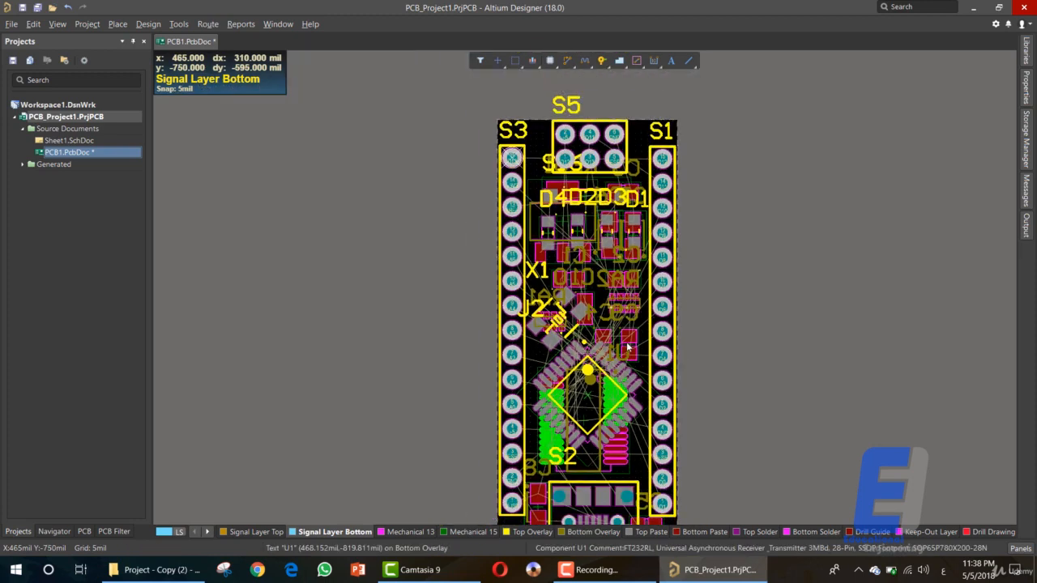
pyautogui.press('3')
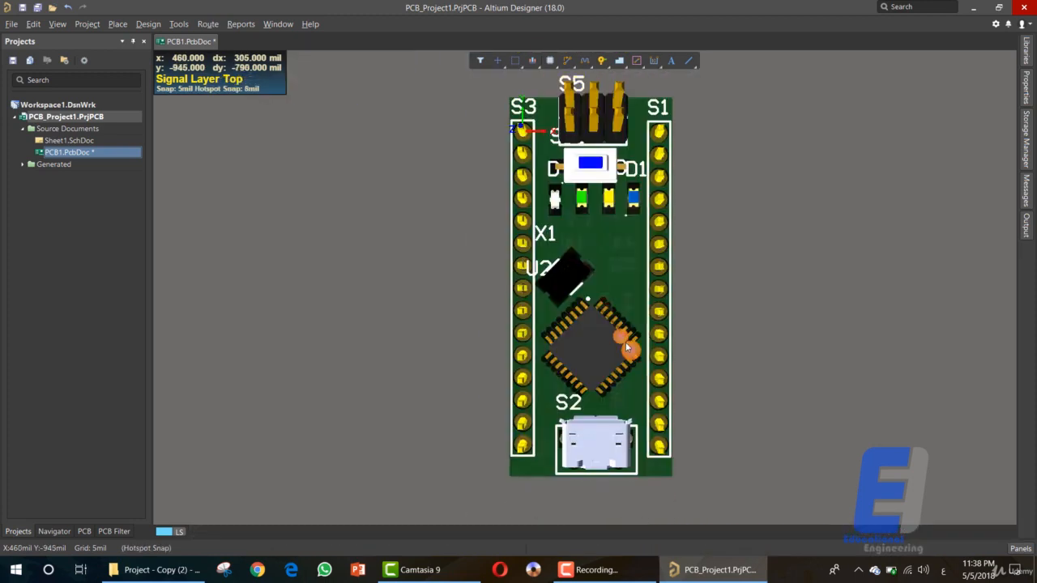
pyautogui.keyDown('shift'); pyautogui.hscroll(2, 630, 307); pyautogui.keyUp('shift')
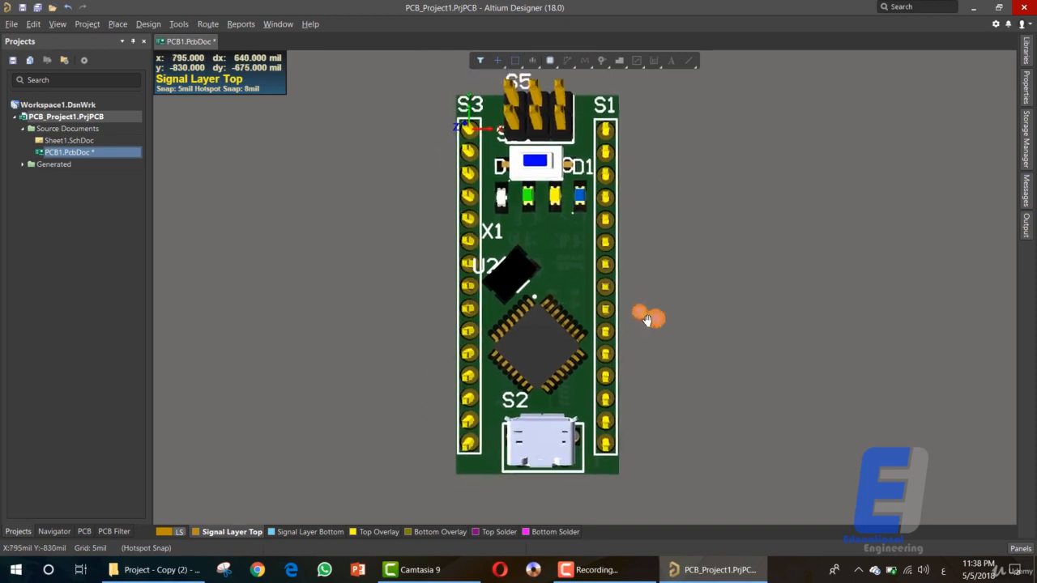
pyautogui.keyDown('shift'); pyautogui.moveTo(648, 317); pyautogui.dragTo(612, 332, button='right'); pyautogui.keyUp('shift')
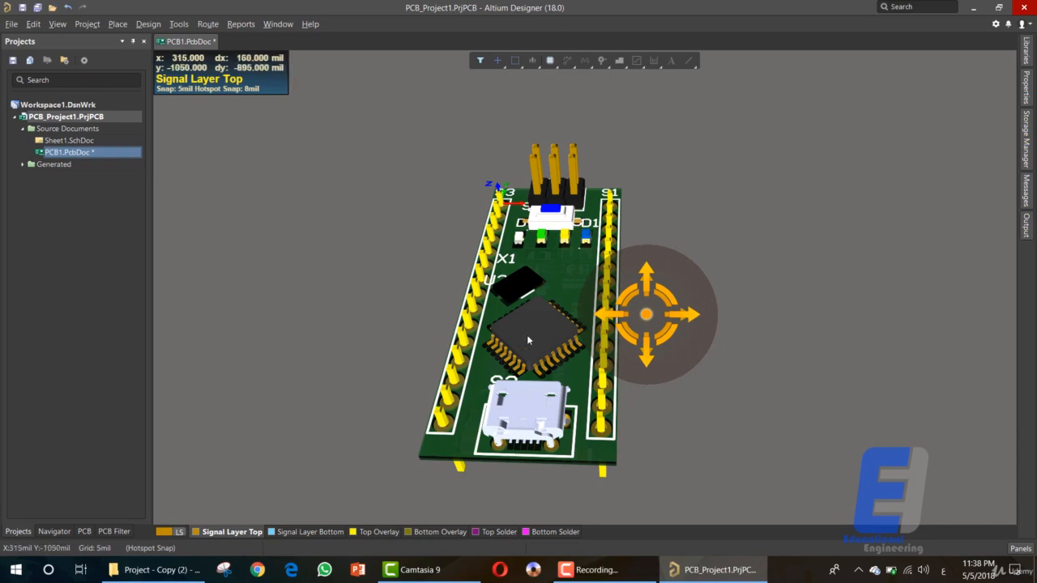
pyautogui.keyDown('shift'); pyautogui.moveTo(535, 273); pyautogui.dragTo(519, 248, button='right'); pyautogui.keyUp('shift')
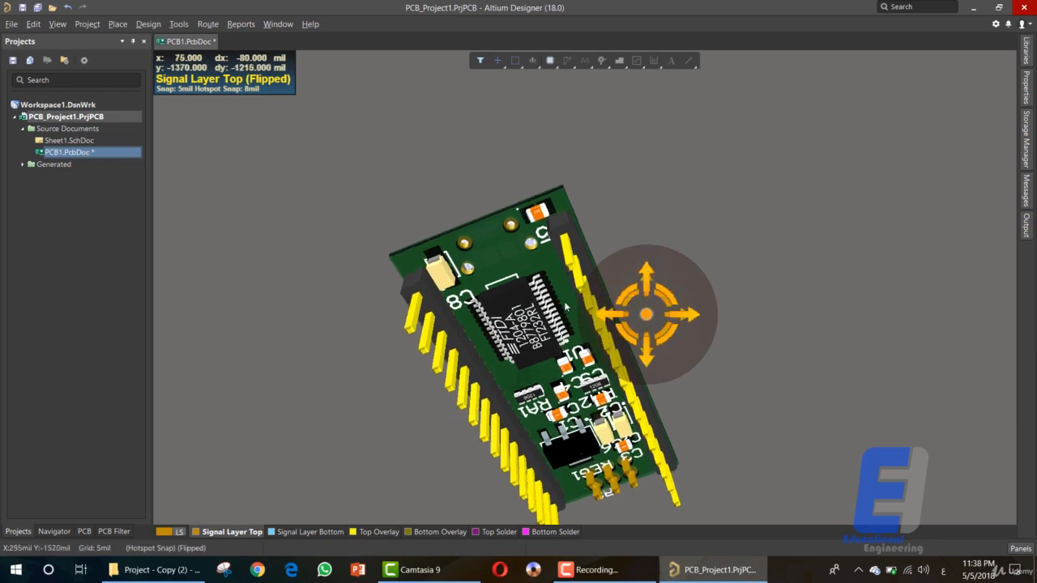
pyautogui.keyDown('shift'); pyautogui.moveTo(503, 366); pyautogui.dragTo(503, 472, button='right'); pyautogui.keyUp('shift')
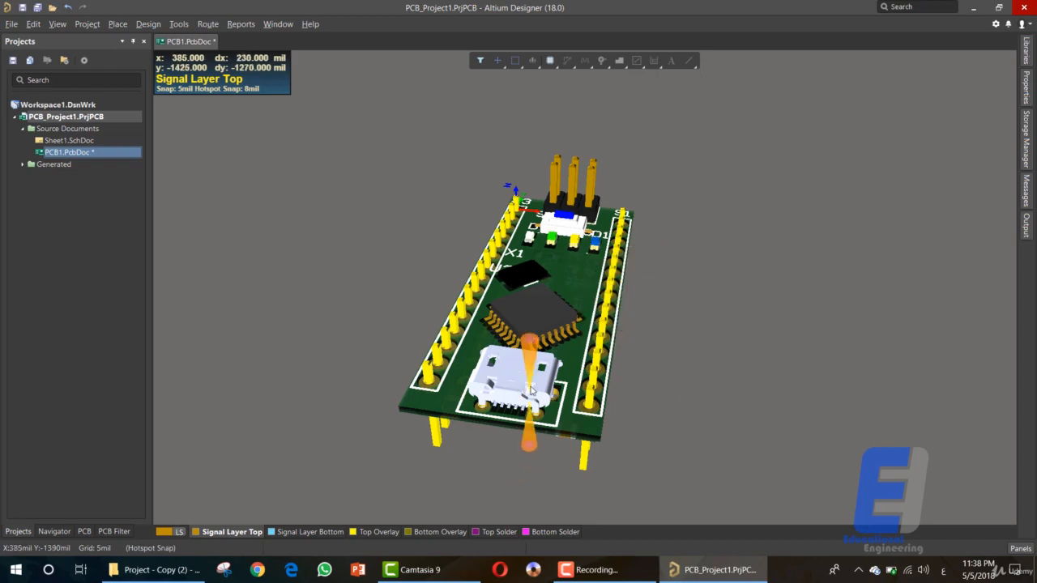
pyautogui.press('1')
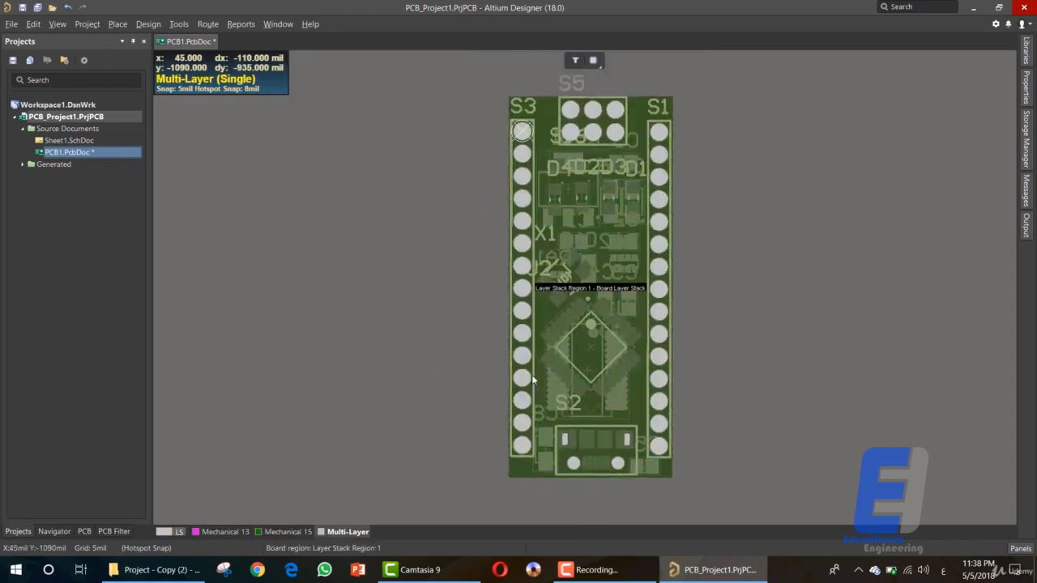
pyautogui.press('2')
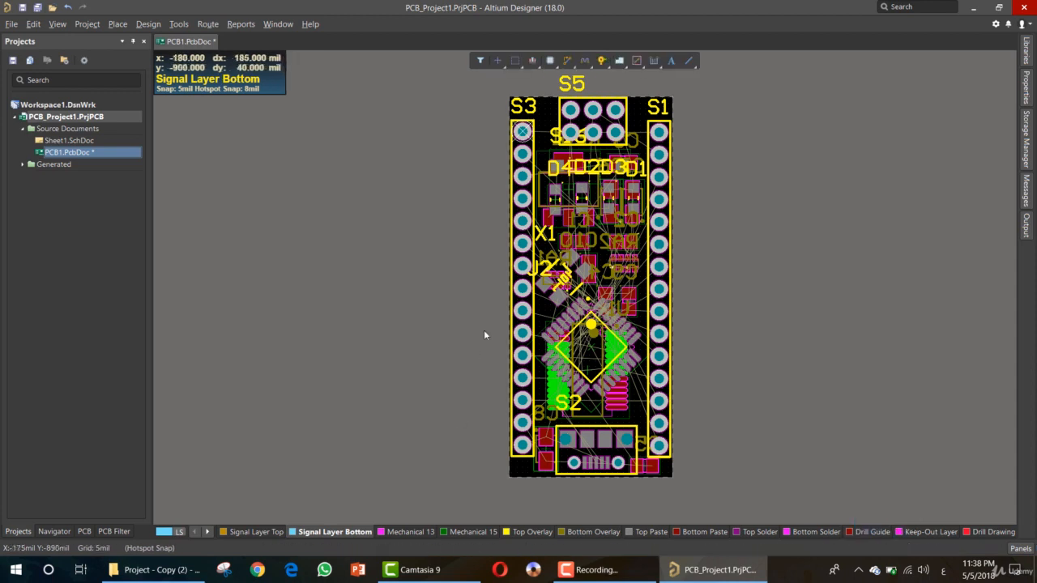
# Open the Layer Stack Manager, widen the Layer Name column, and add an internal plane named GND above Signal Layer Top.
pyautogui.rightClick(313, 535)
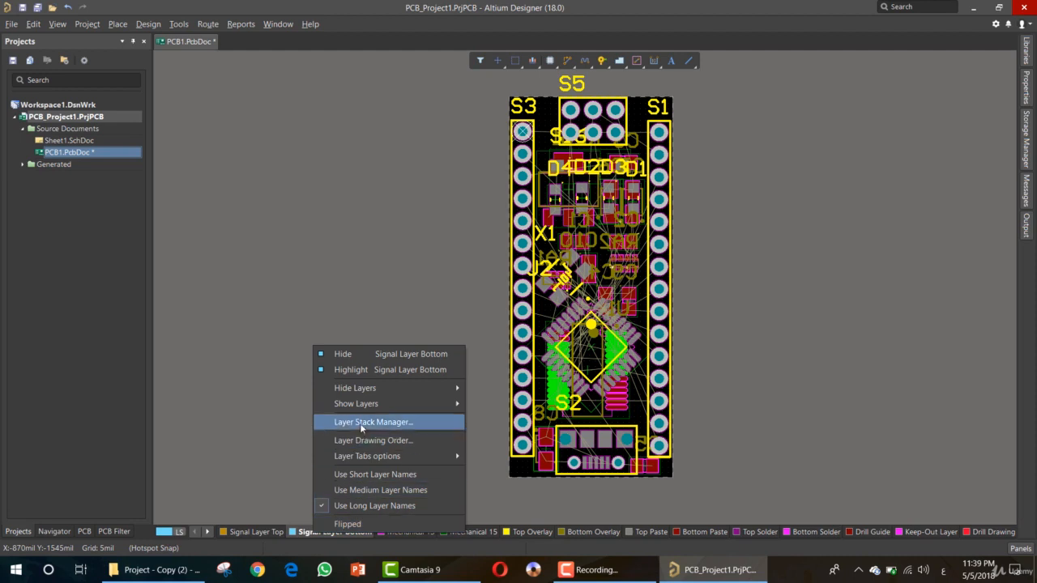
pyautogui.rightClick(296, 533)
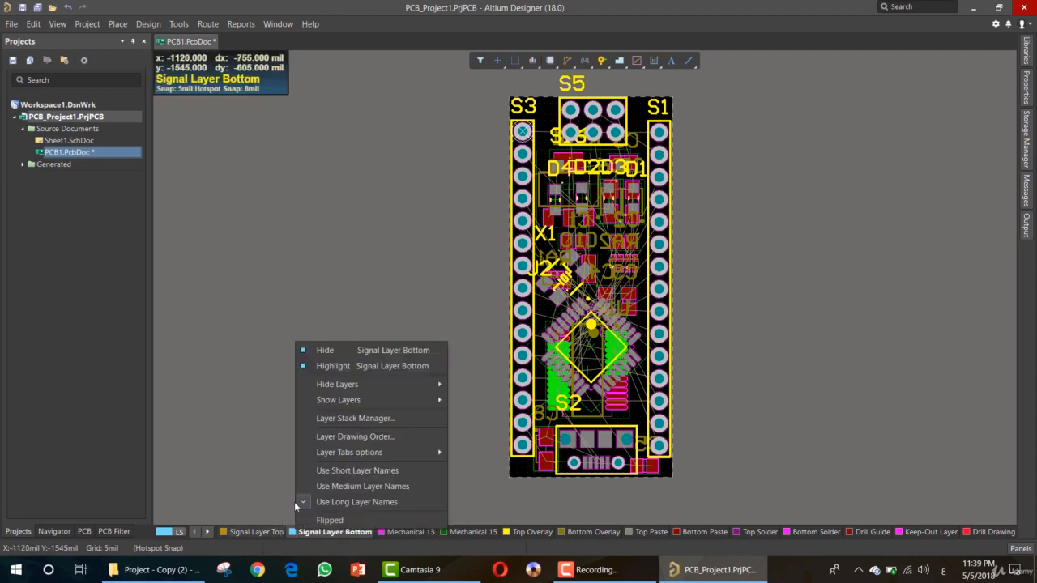
pyautogui.click(336, 417)
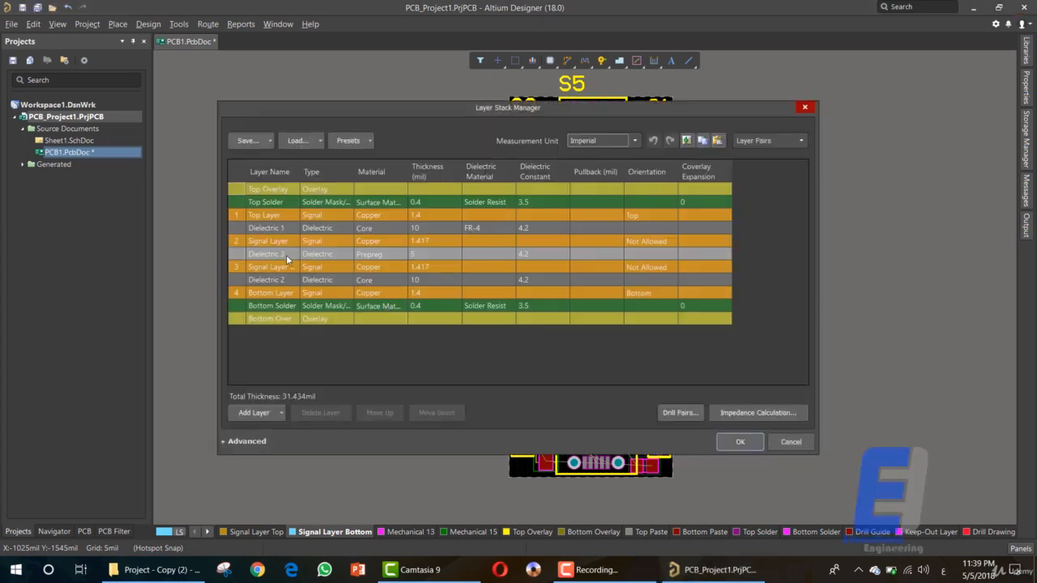
pyautogui.moveTo(343, 172); pyautogui.dragTo(340, 180)
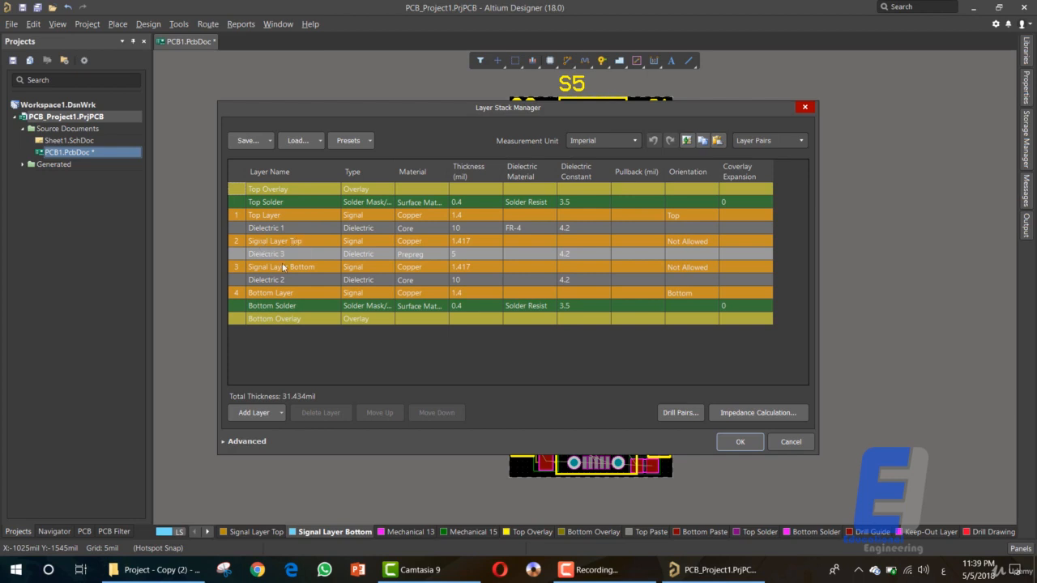
pyautogui.click(255, 414)
pyautogui.click(271, 446)
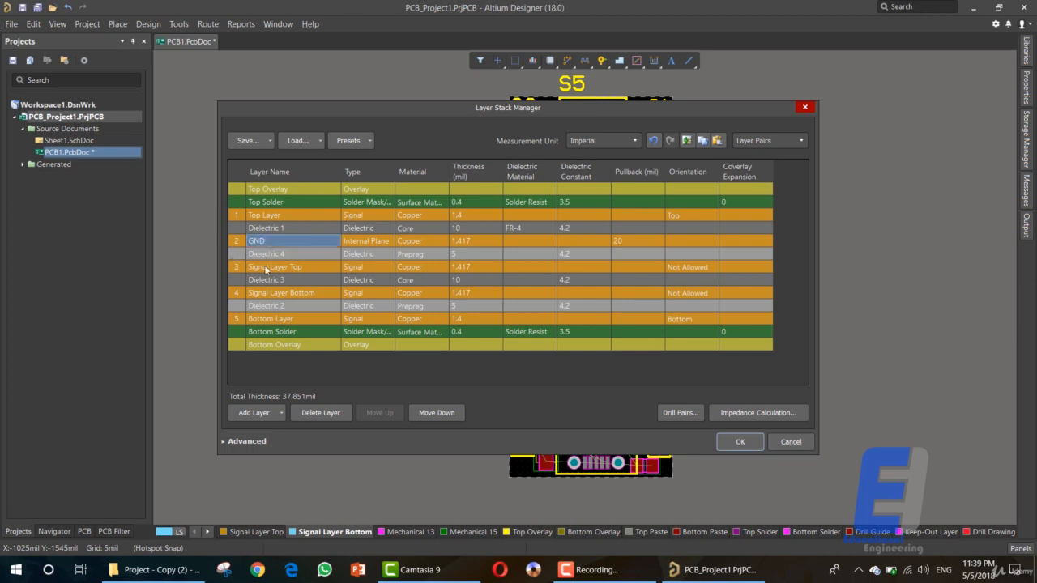
# Add an internal plane named VCC and move it down the stack to sit between Signal Layer Bottom and Bottom Layer.
pyautogui.click(262, 414)
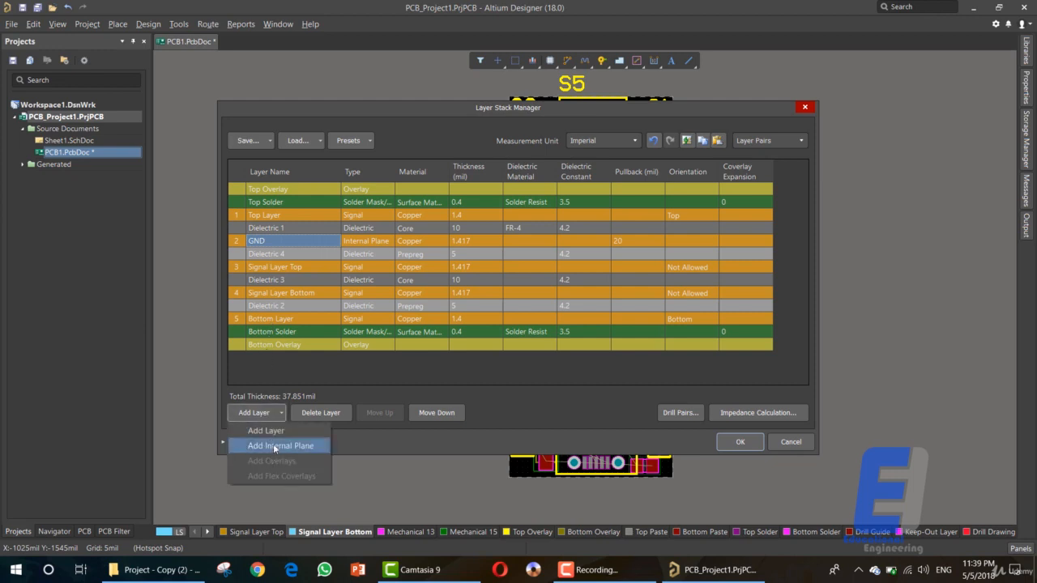
pyautogui.click(274, 447)
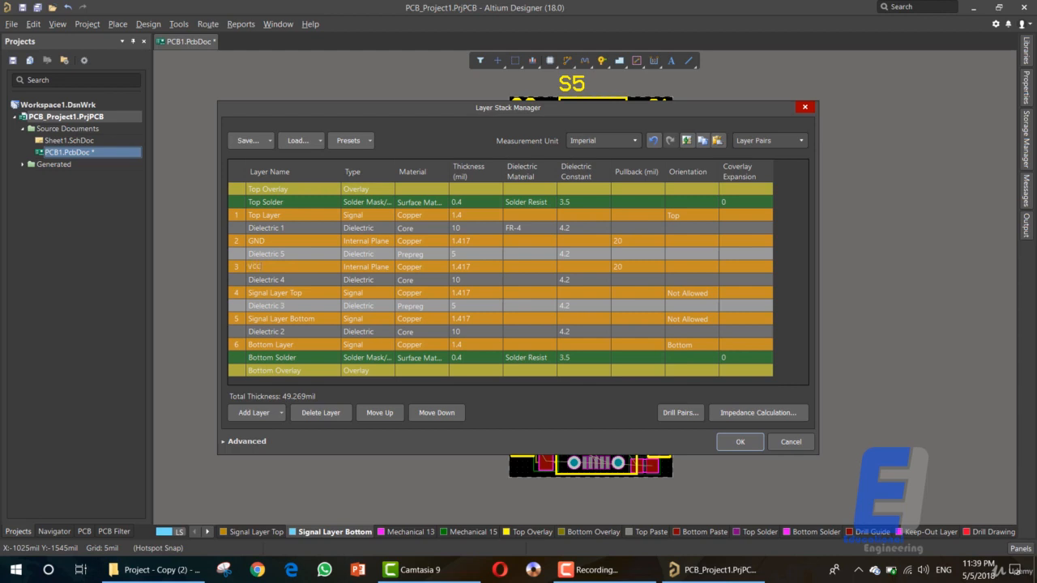
pyautogui.click(435, 415)
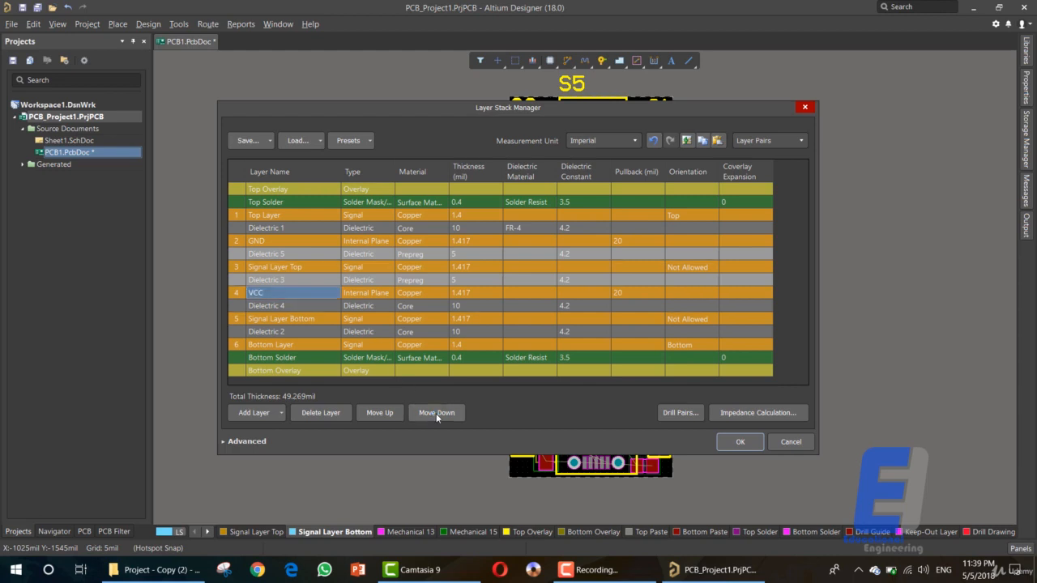
pyautogui.click(436, 414)
# Move the GND plane down below VCC, directly above the Bottom Layer, and apply the layer stack.
pyautogui.click(274, 240)
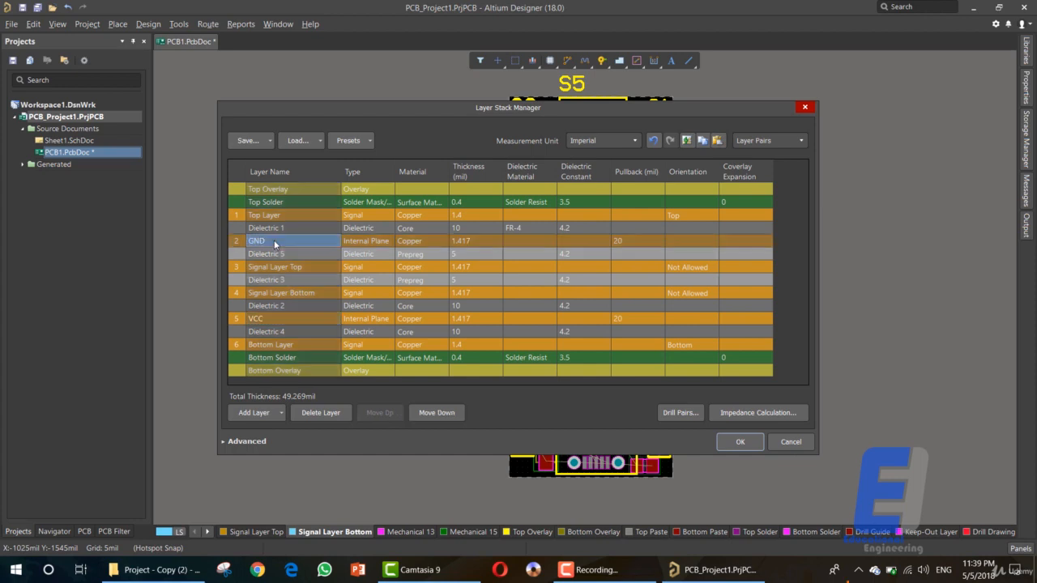
pyautogui.click(430, 411)
pyautogui.click(430, 411)
pyautogui.click(430, 410)
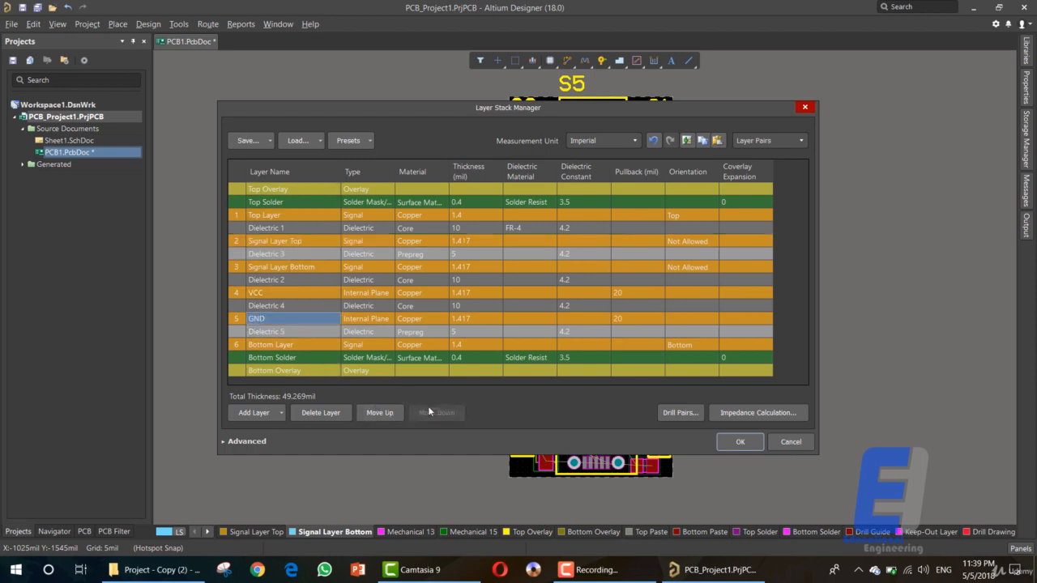
pyautogui.click(276, 293)
pyautogui.click(277, 316)
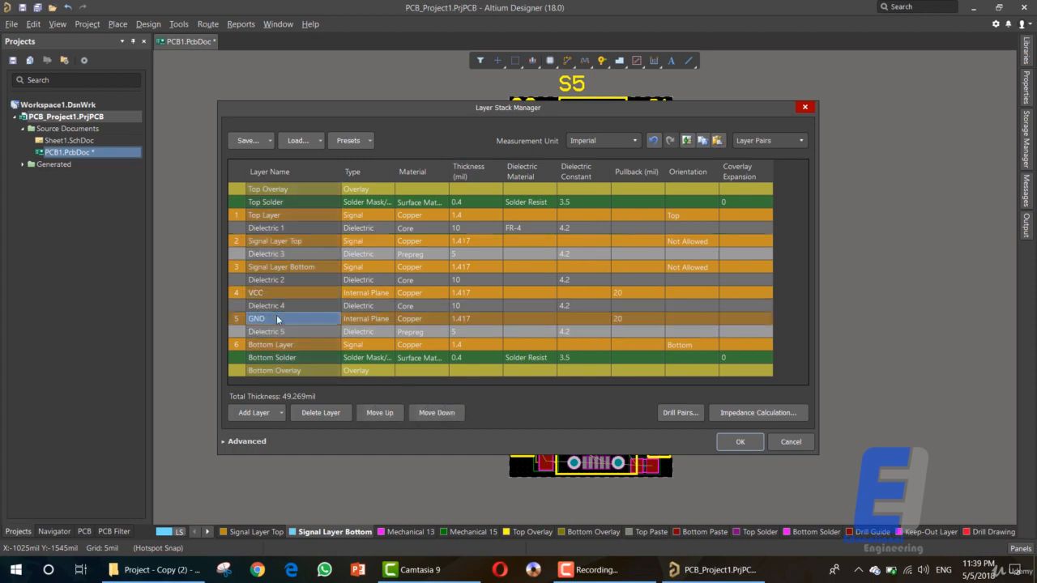
pyautogui.click(741, 441)
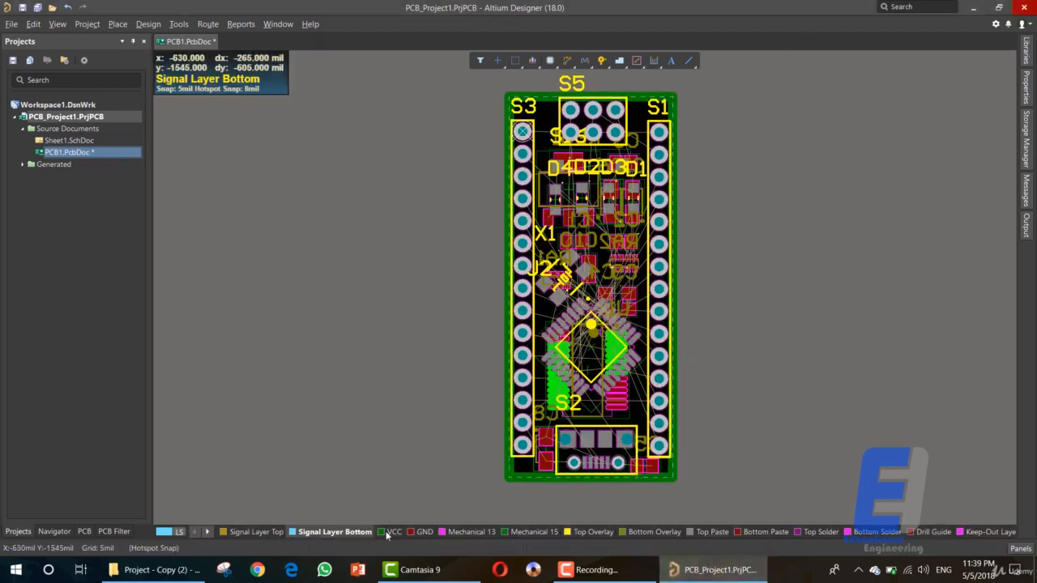
# Make GND the active layer and connect its split plane to the GND net.
pyautogui.click(420, 533)
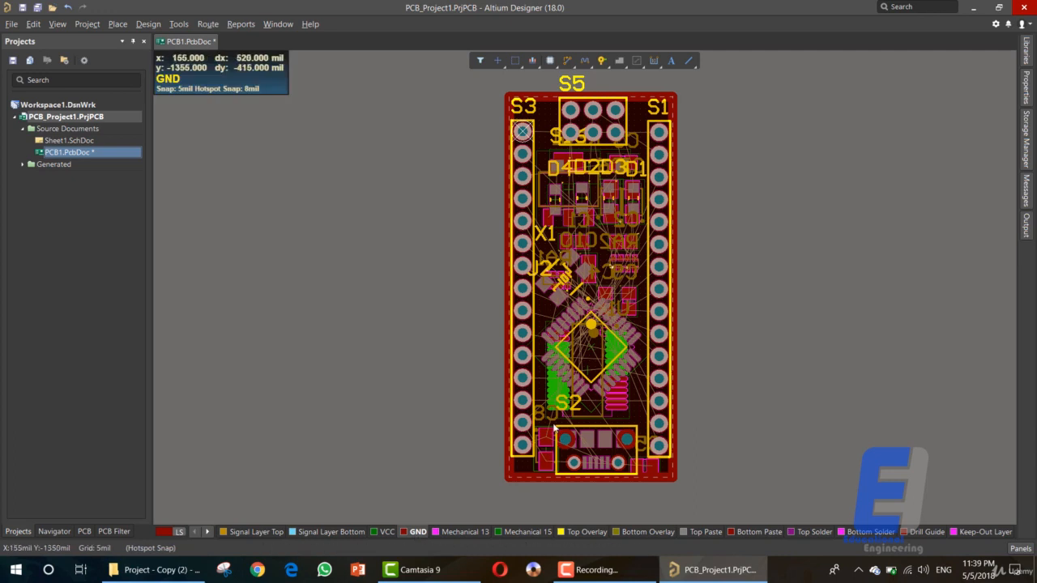
pyautogui.doubleClick(541, 391)
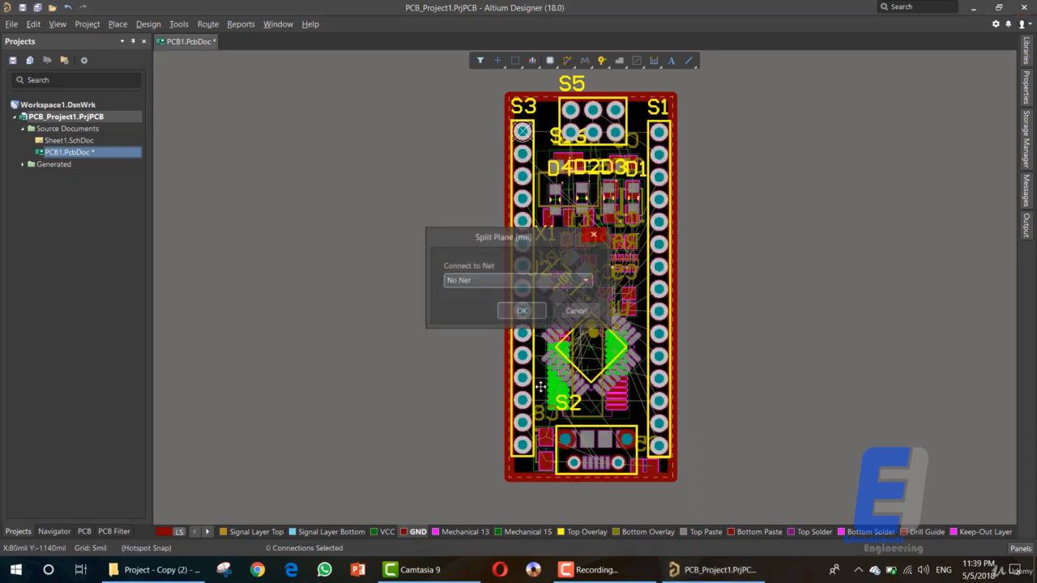
pyautogui.click(485, 282)
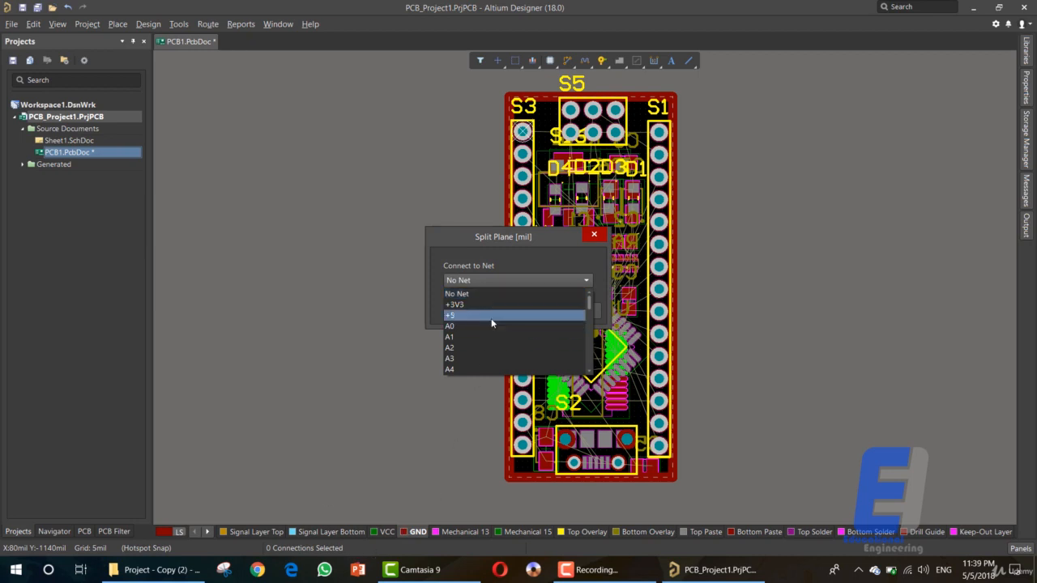
pyautogui.scroll(-8, 491, 320)
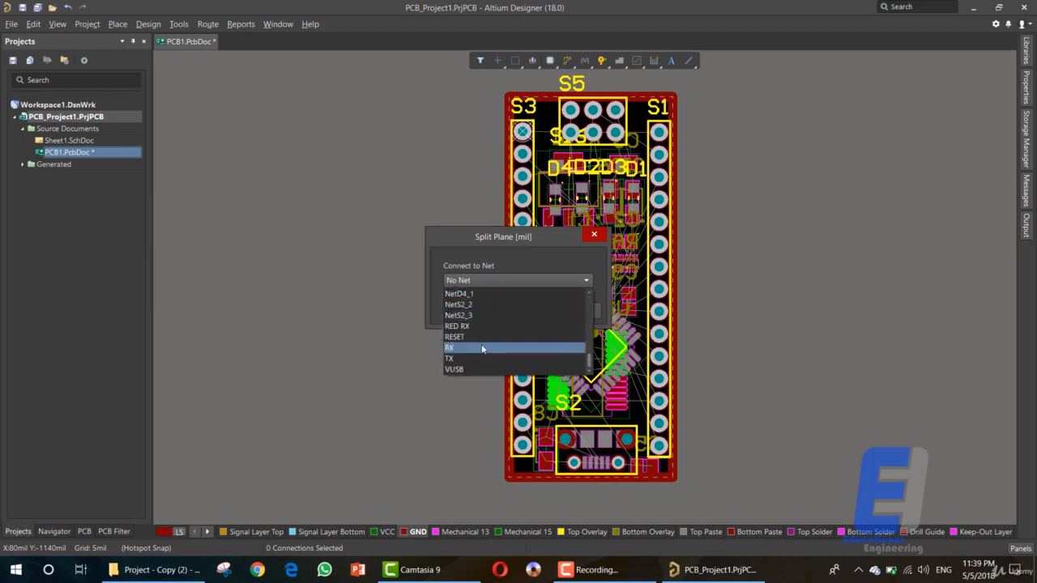
pyautogui.scroll(3, 478, 338)
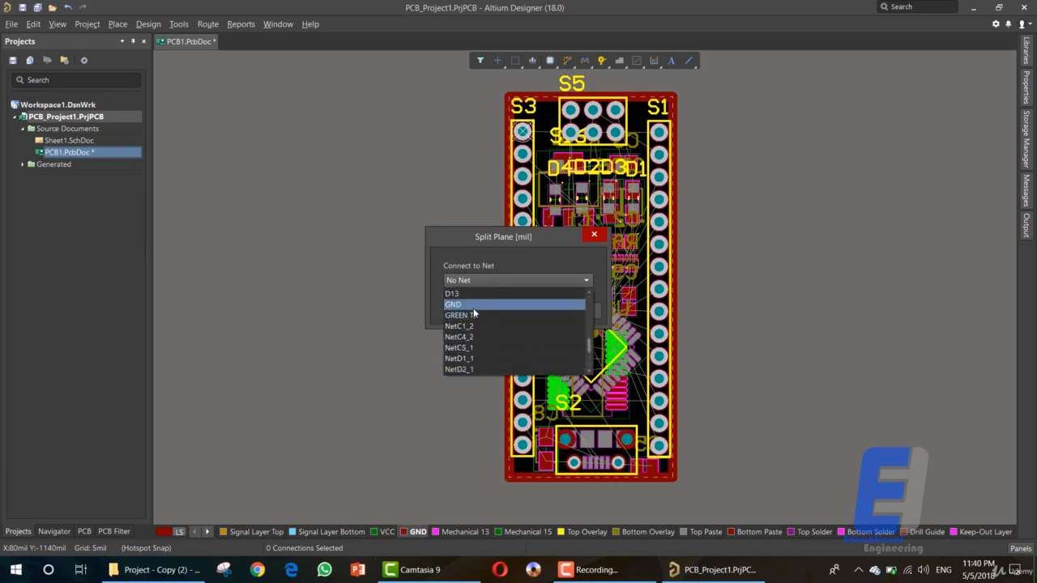
pyautogui.click(474, 305)
pyautogui.click(518, 312)
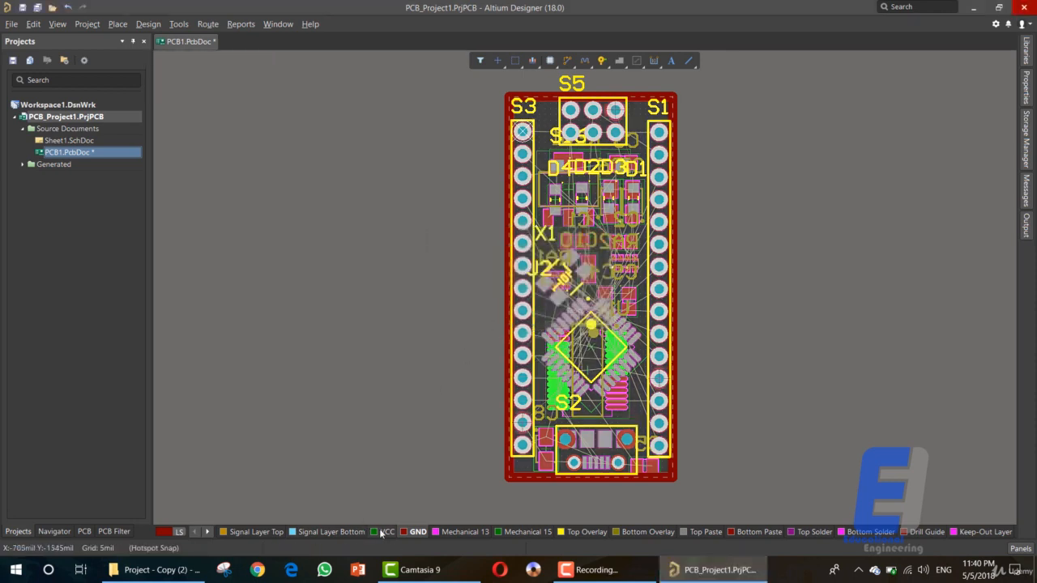
# Switch to the VCC layer and connect its split plane to the +5 net.
pyautogui.press('-')
pyautogui.doubleClick(541, 400)
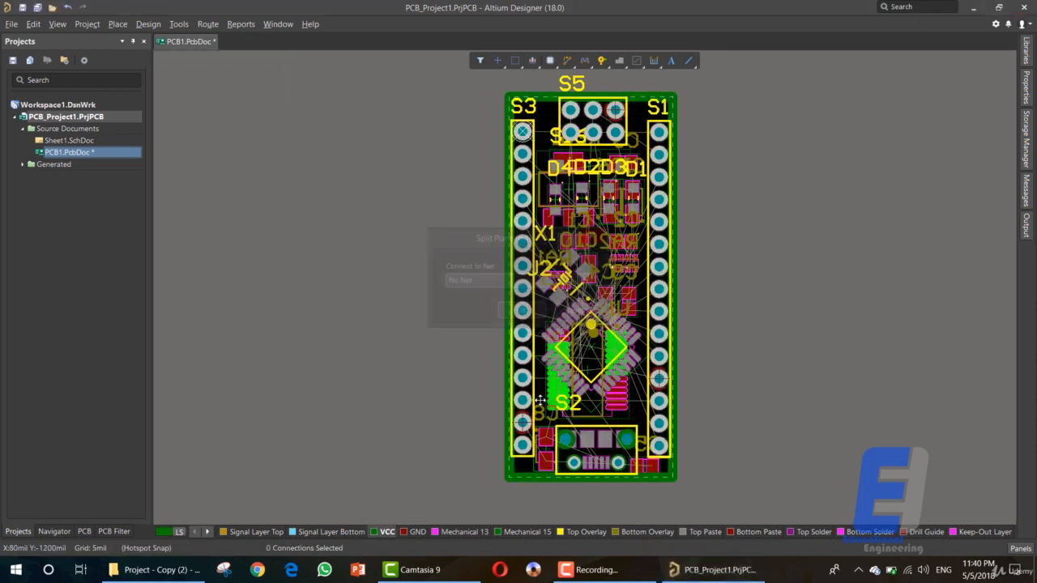
pyautogui.click(496, 279)
pyautogui.click(487, 316)
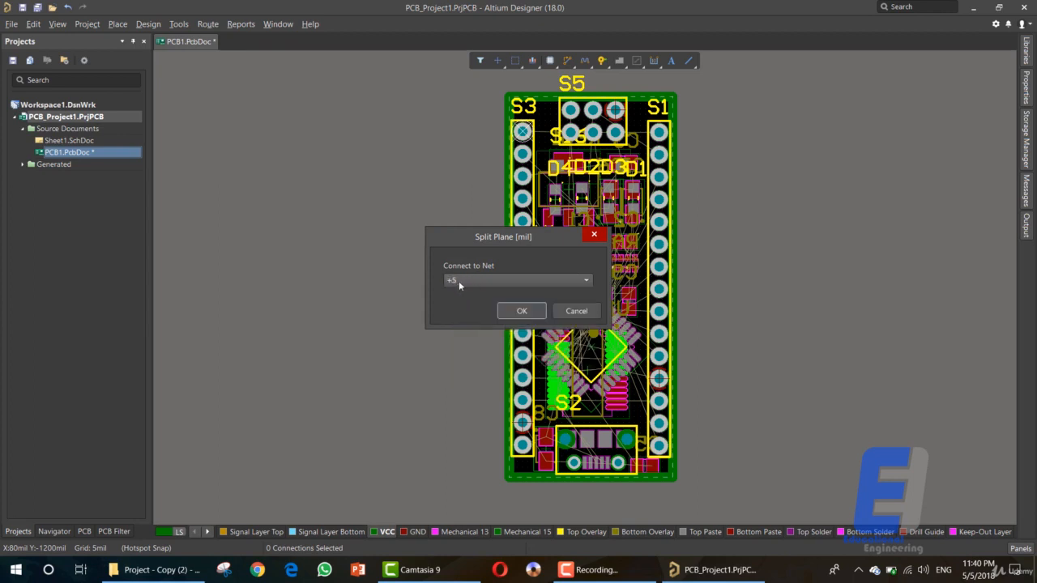
pyautogui.click(519, 311)
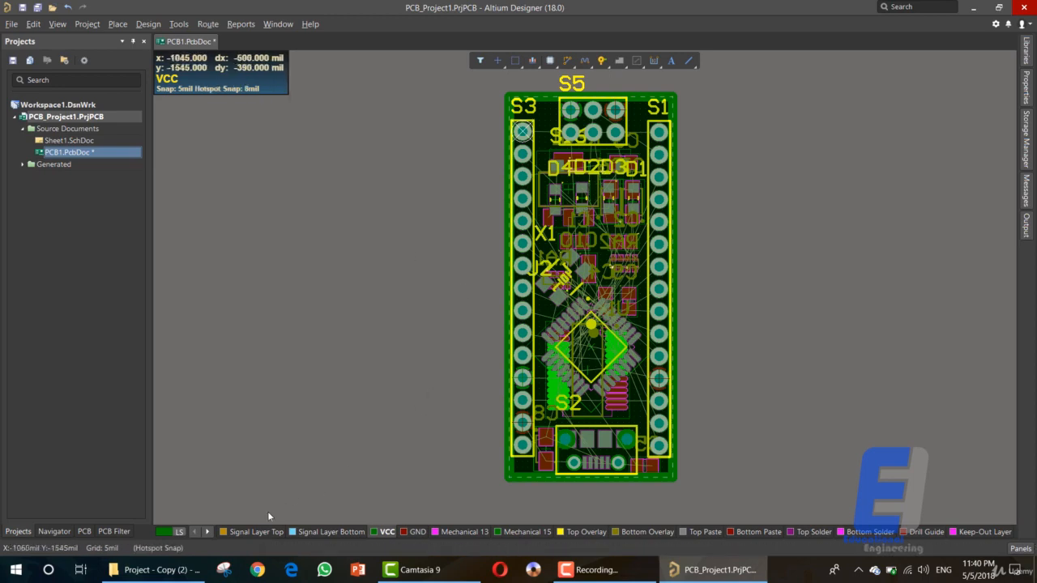
# Start an Interactive Routing track from the GND pad 6 of connector S5 on Signal Layer Top.
pyautogui.click(454, 532)
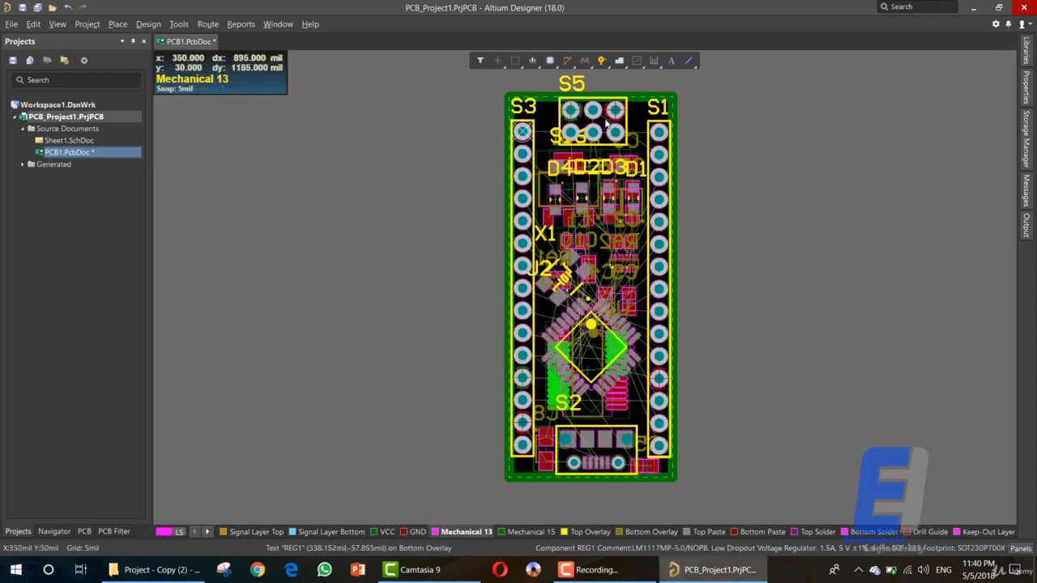
pyautogui.keyDown('ctrl'); pyautogui.scroll(4, 606, 123); pyautogui.keyUp('ctrl')
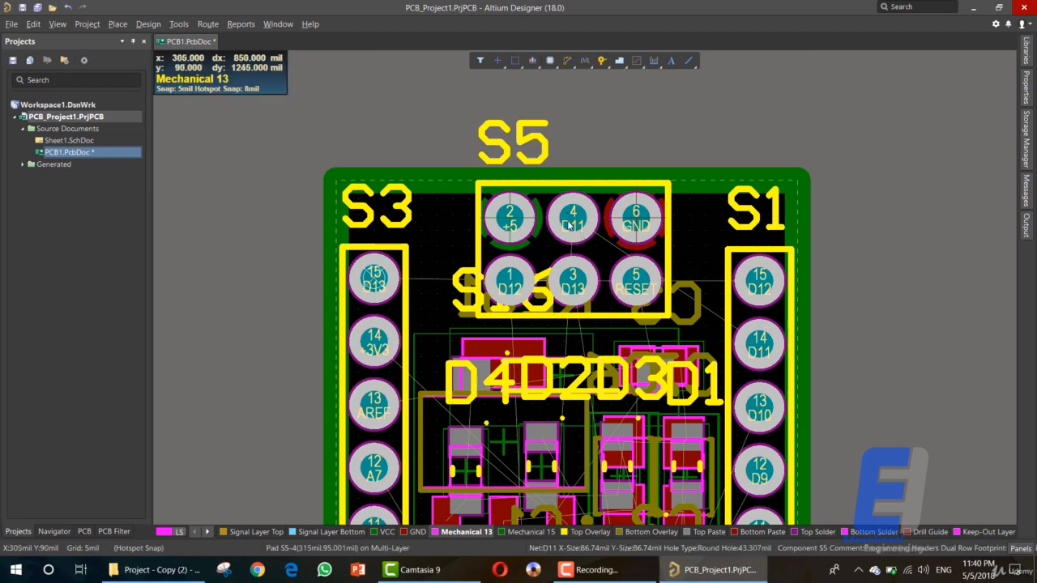
pyautogui.rightClick(571, 65)
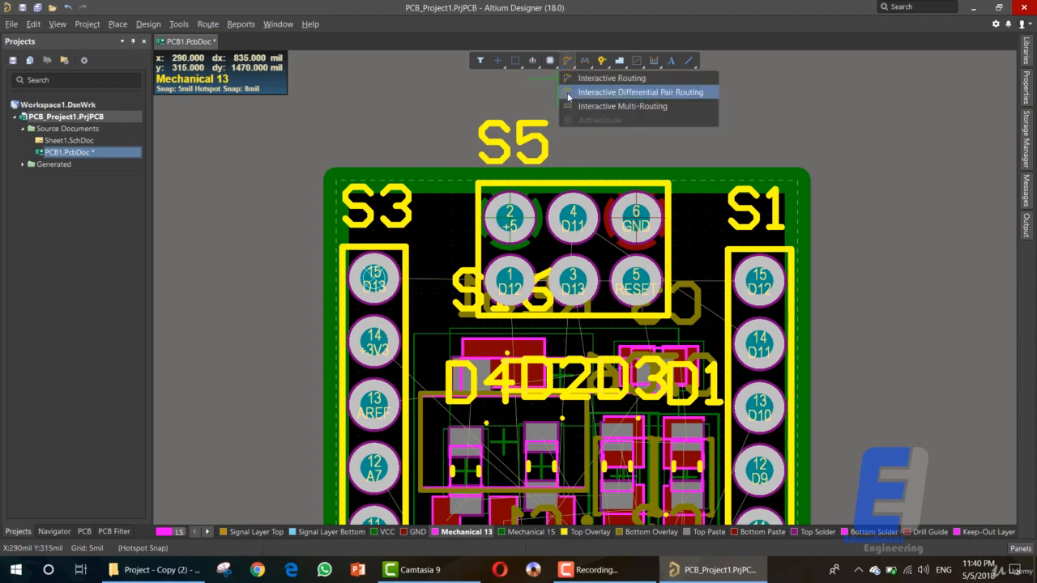
pyautogui.click(612, 78)
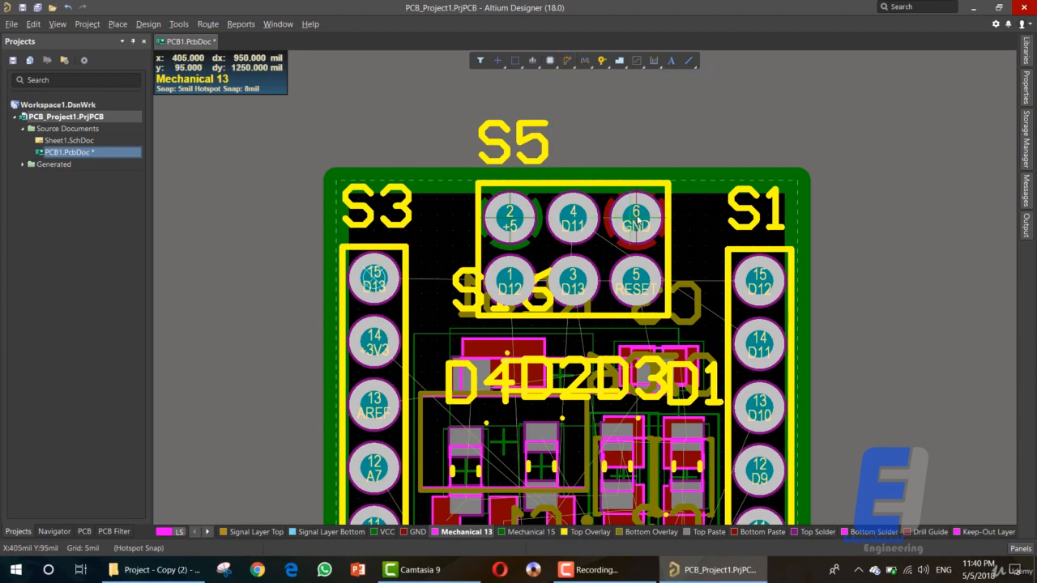
pyautogui.click(638, 221)
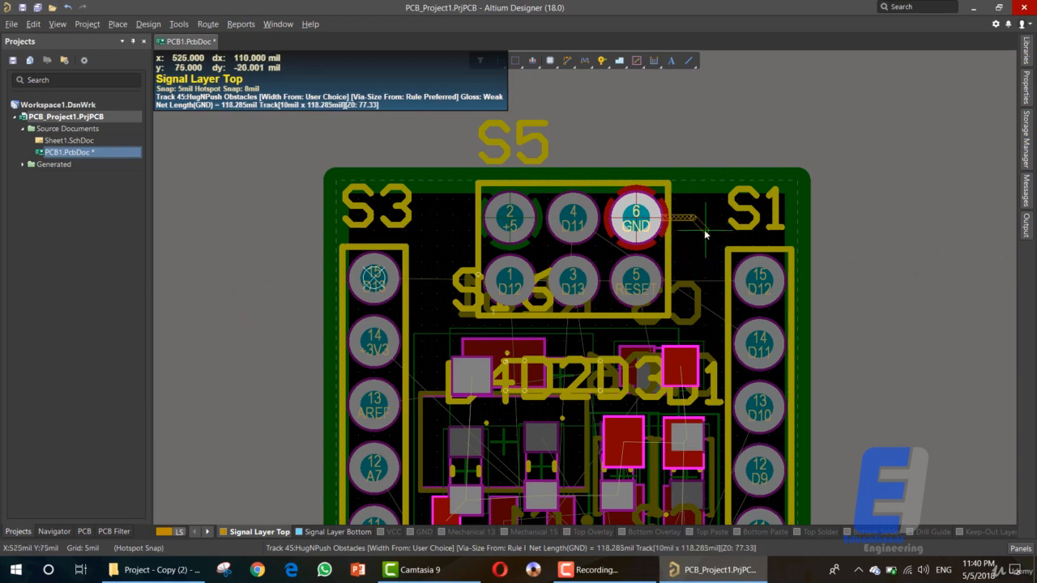
# Open the width rule from the interactive routing properties and set the minimum width to 7 mil on all four signal layers.
pyautogui.press('Tab')
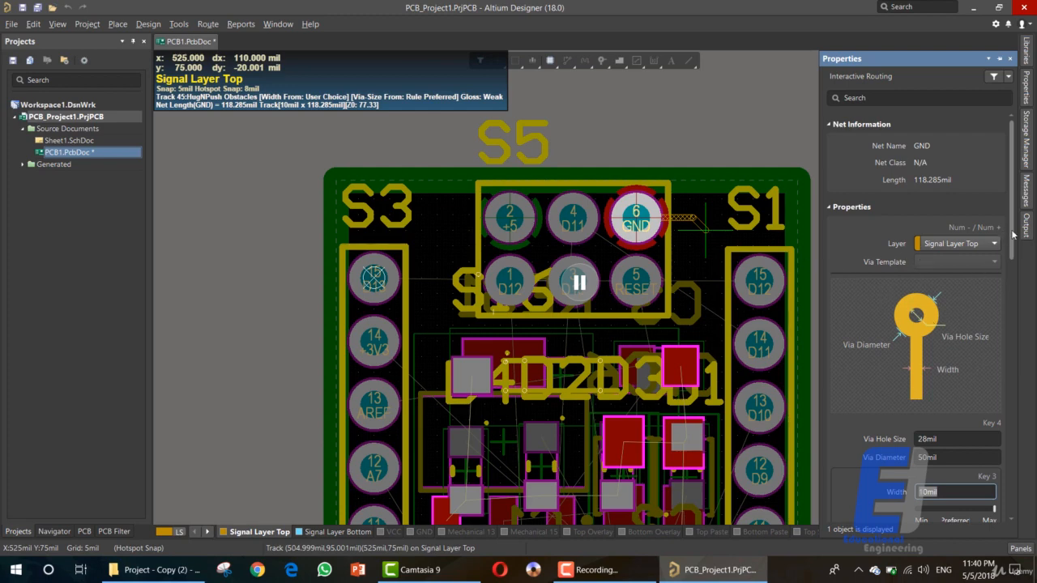
pyautogui.moveTo(1012, 235); pyautogui.dragTo(1010, 280)
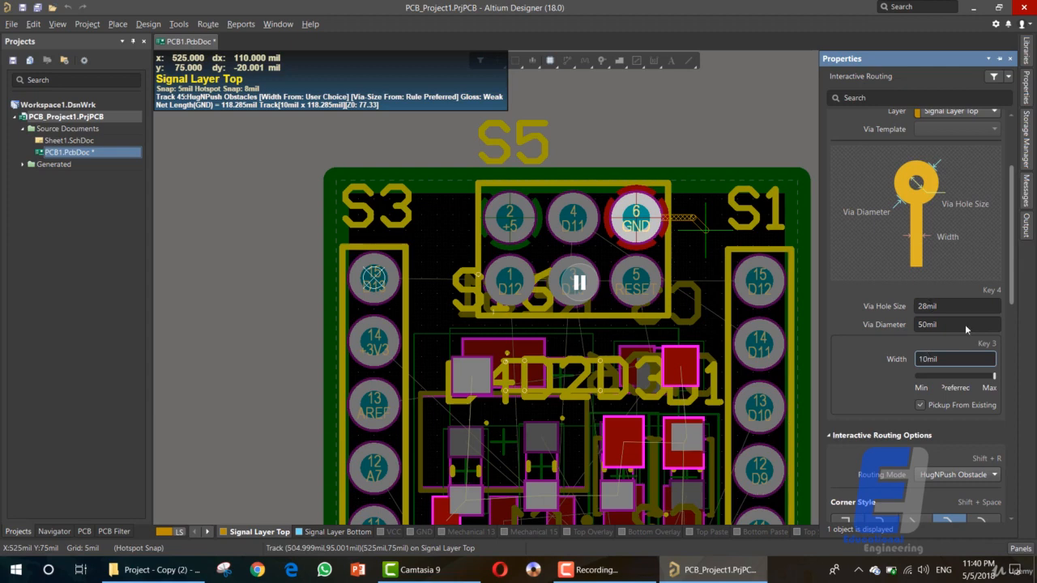
pyautogui.moveTo(1011, 288); pyautogui.dragTo(1009, 470)
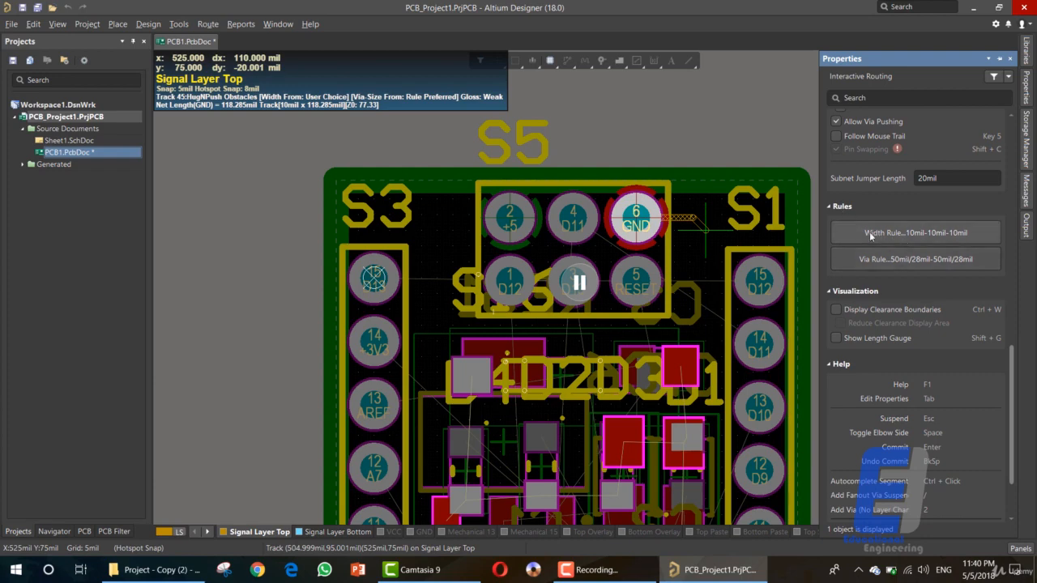
pyautogui.click(898, 238)
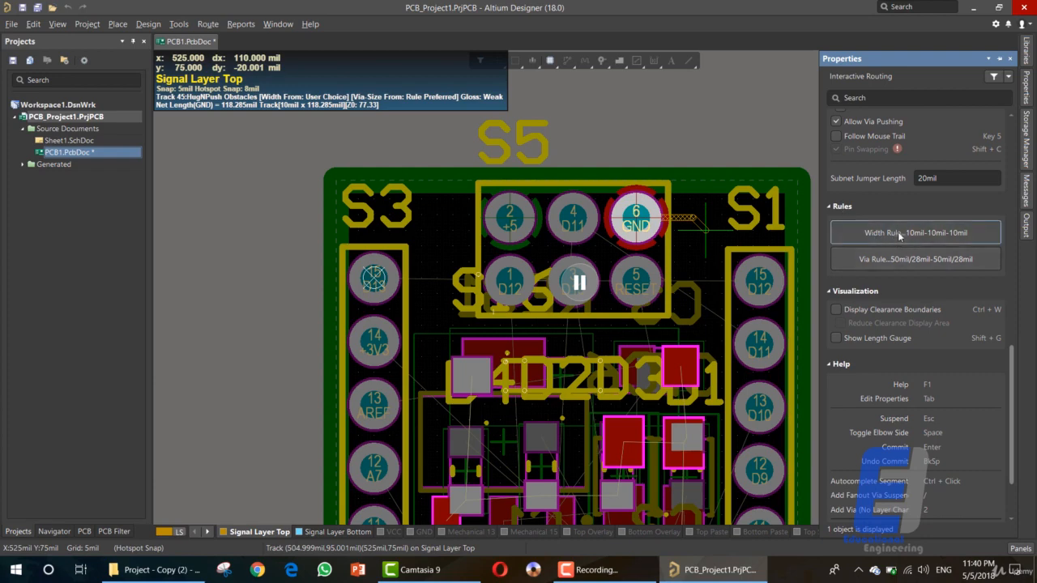
pyautogui.click(435, 303)
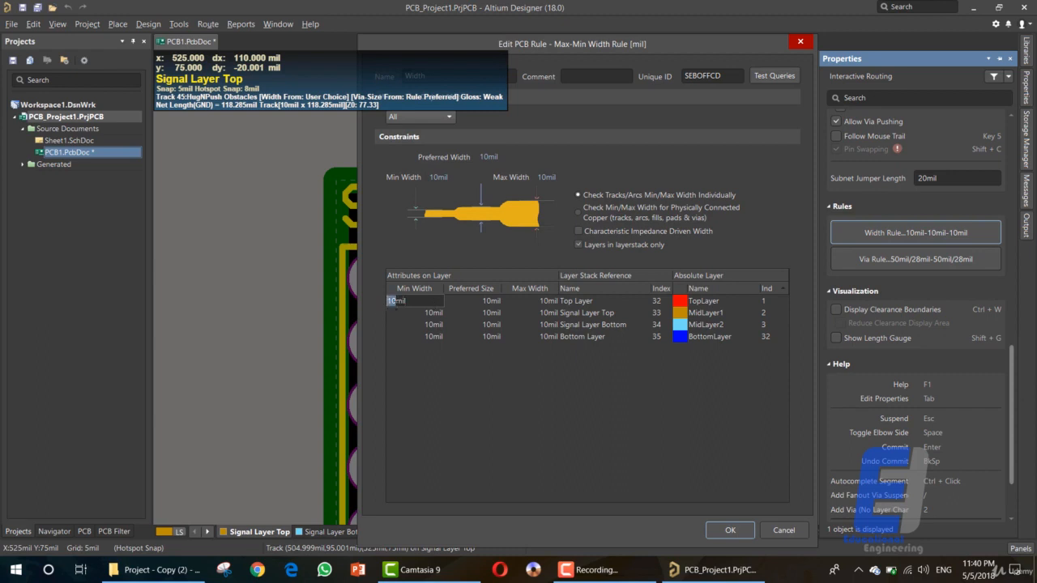
pyautogui.write('7')
pyautogui.click(415, 312)
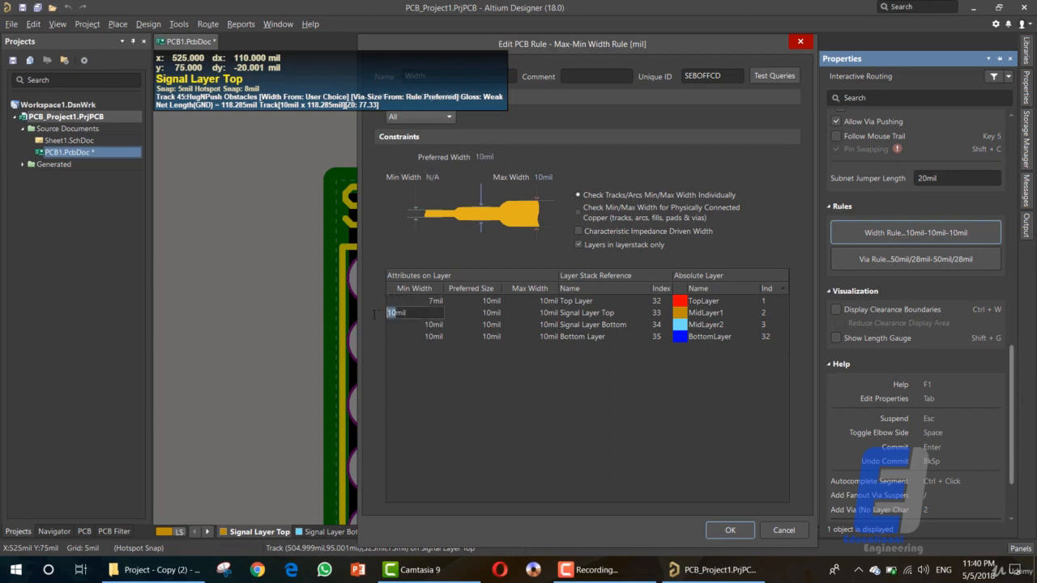
pyautogui.write('7')
pyautogui.click(406, 327)
pyautogui.click(397, 324)
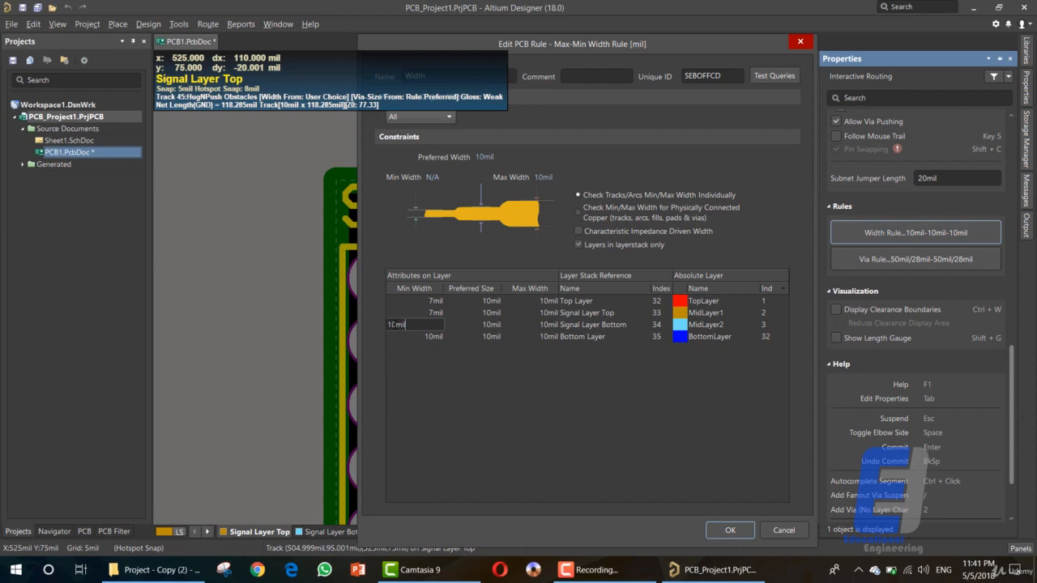
pyautogui.click(409, 337)
pyautogui.write('7')
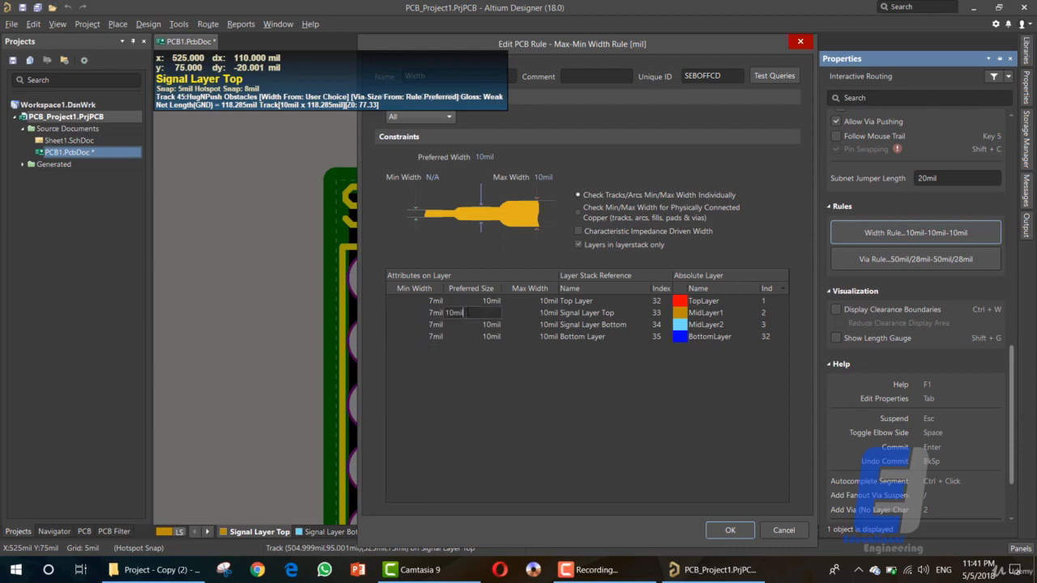
# Set the preferred track width to 7 mil on all four signal layers and apply the width rule.
pyautogui.click(476, 301)
pyautogui.click(456, 301)
pyautogui.write('7')
pyautogui.click(456, 313)
pyautogui.write('7')
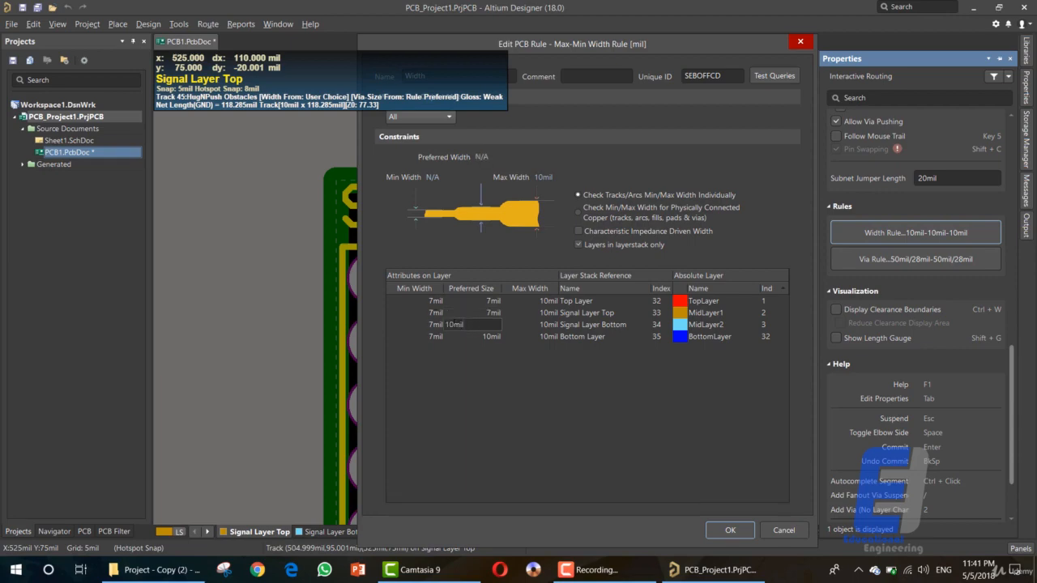
pyautogui.click(450, 325)
pyautogui.write('7')
pyautogui.click(454, 336)
pyautogui.write('7')
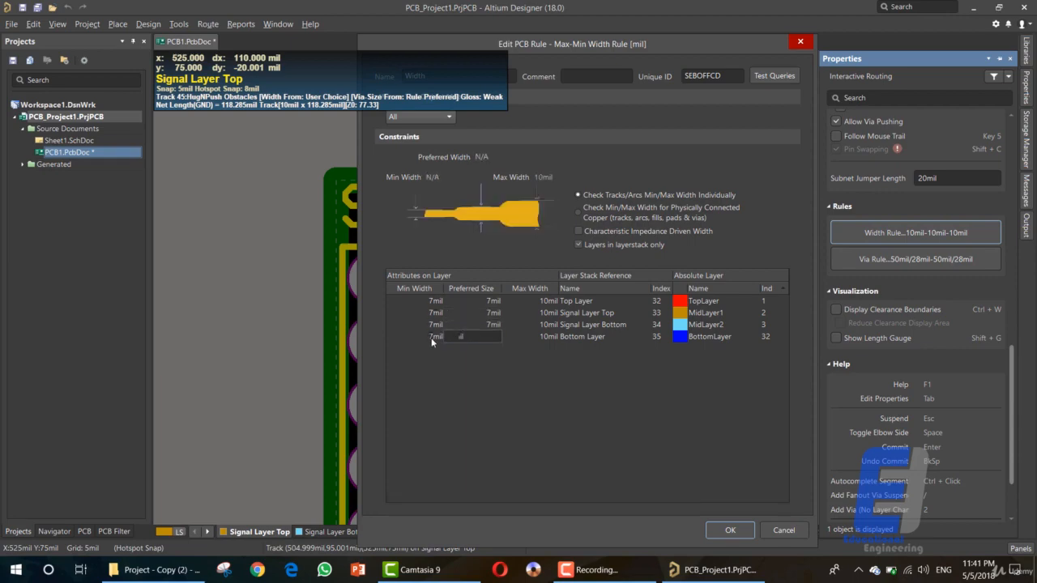
pyautogui.click(730, 530)
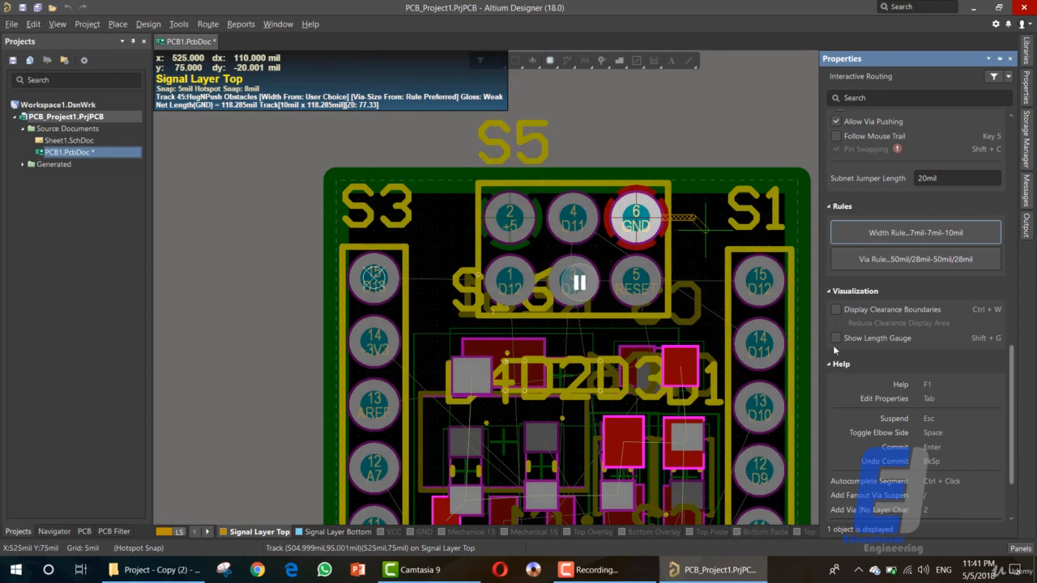
# Open the routing via rule and set the minimum, maximum and preferred via hole sizes to 10 mil.
pyautogui.click(898, 260)
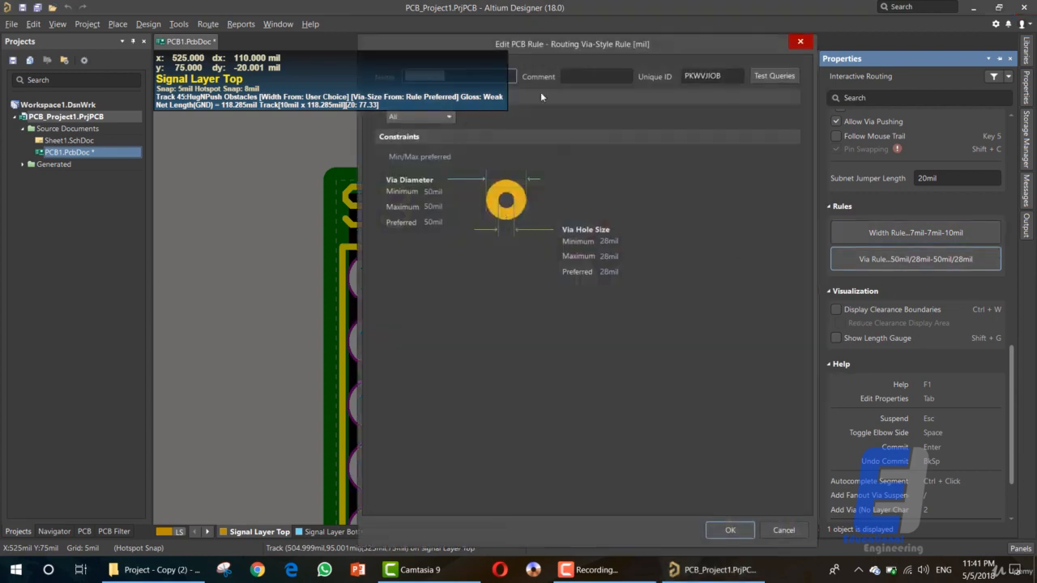
pyautogui.moveTo(582, 48); pyautogui.dragTo(563, 81)
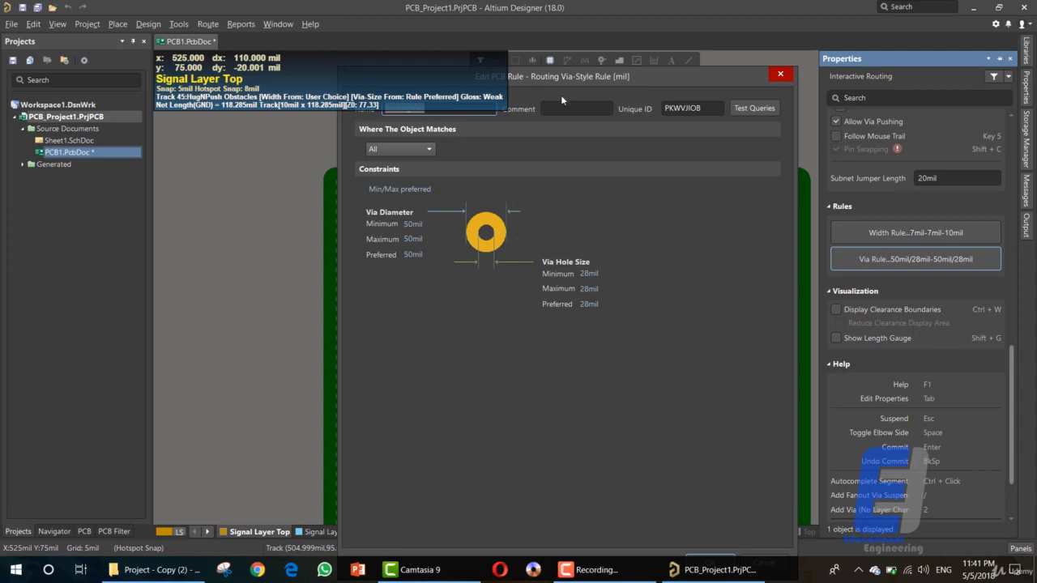
pyautogui.moveTo(570, 75); pyautogui.dragTo(561, 102)
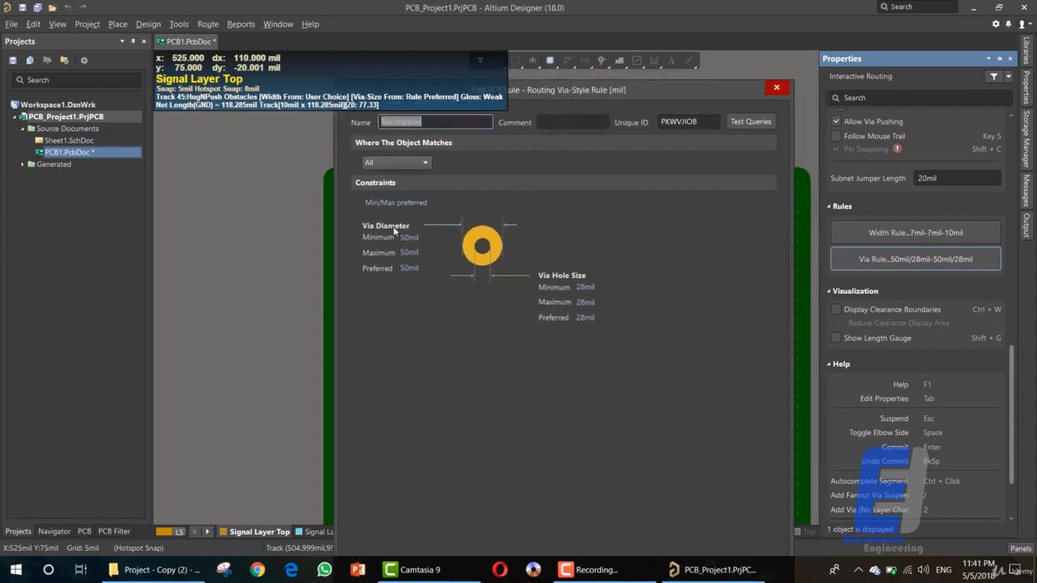
pyautogui.click(578, 286)
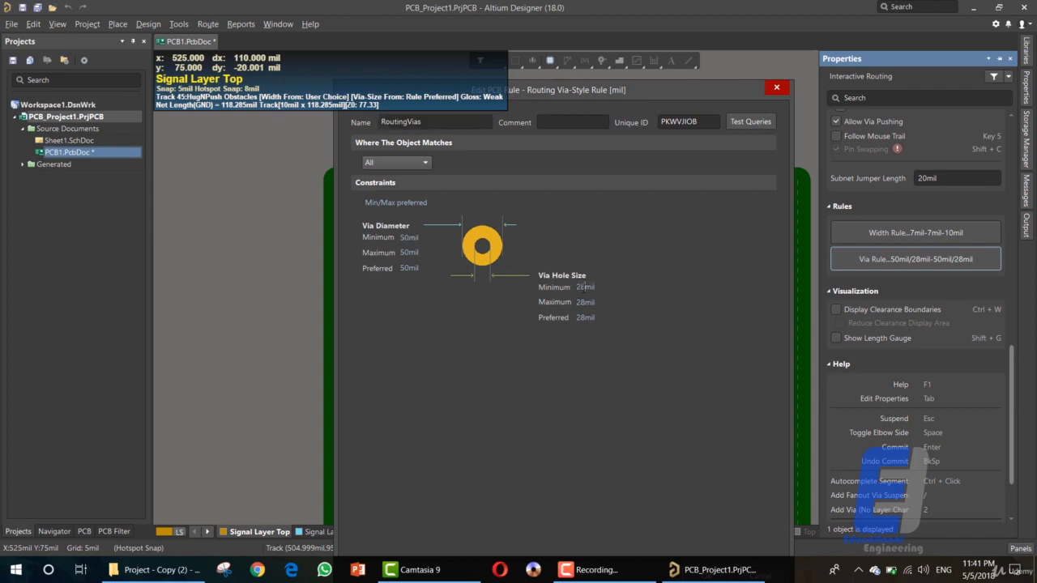
pyautogui.write('10')
pyautogui.press('Tab')
pyautogui.write('1010')
# Set the minimum, maximum and preferred via diameters to 20 mil, apply the via rule and close the routing properties.
pyautogui.click(409, 237)
pyautogui.write('25')
pyautogui.press('Tab')
pyautogui.write('25')
pyautogui.press('Tab')
pyautogui.write('250')
pyautogui.moveTo(542, 89); pyautogui.dragTo(548, 53)
pyautogui.click(711, 540)
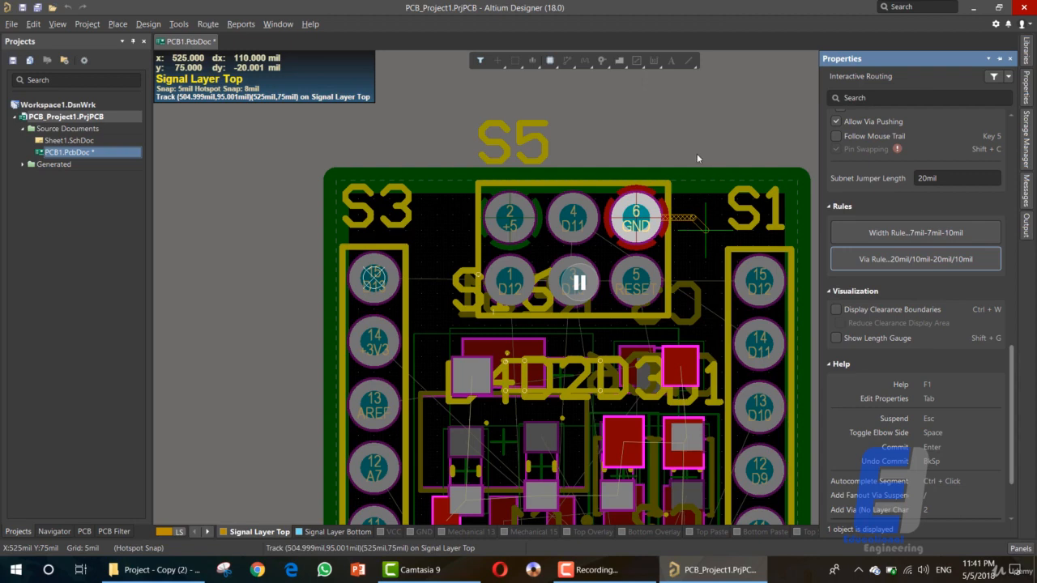
pyautogui.click(1013, 60)
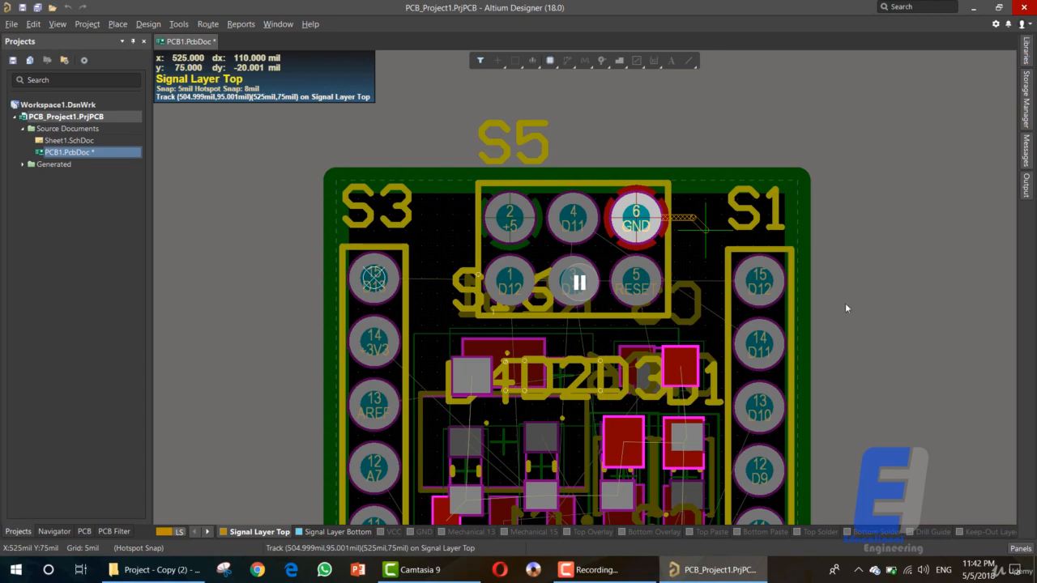
pyautogui.click(338, 534)
pyautogui.click(273, 535)
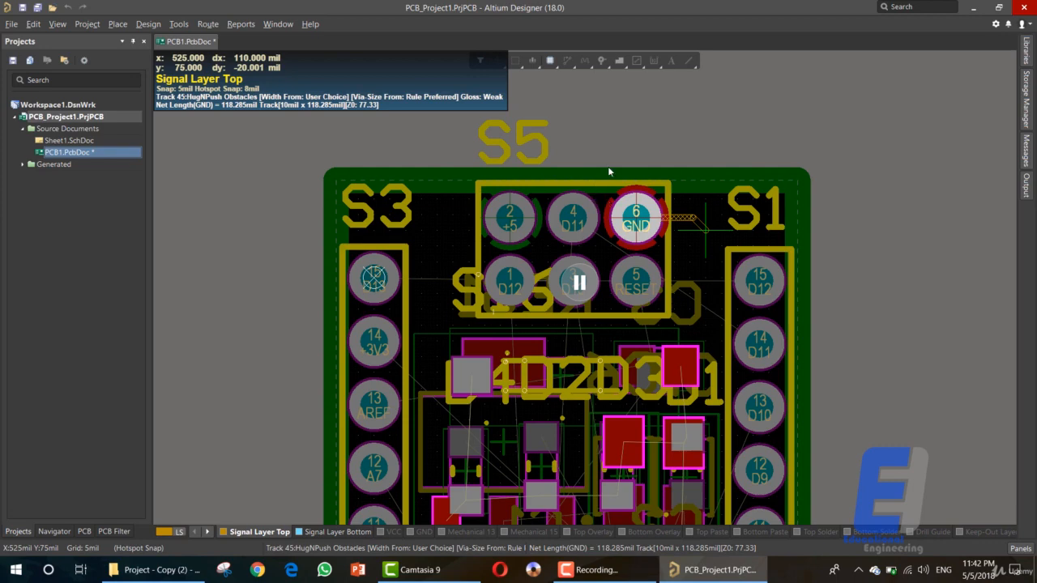
pyautogui.click(1027, 58)
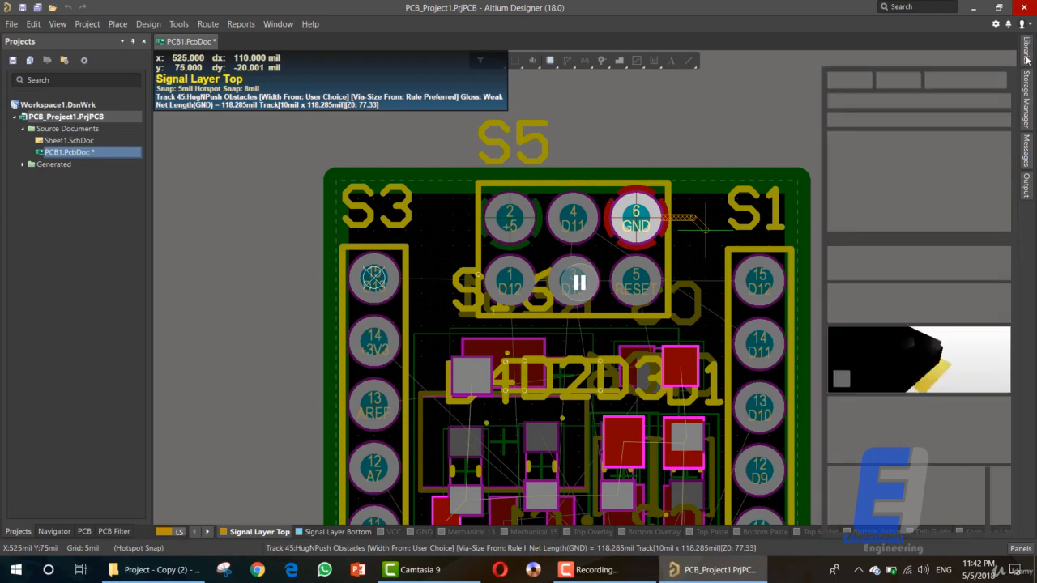
pyautogui.click(1026, 154)
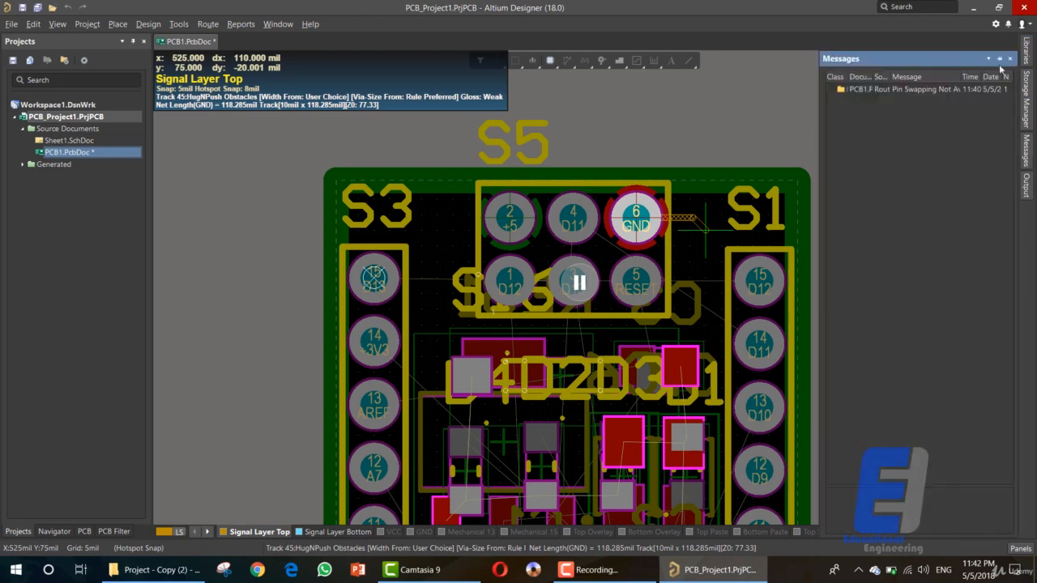
pyautogui.click(1011, 58)
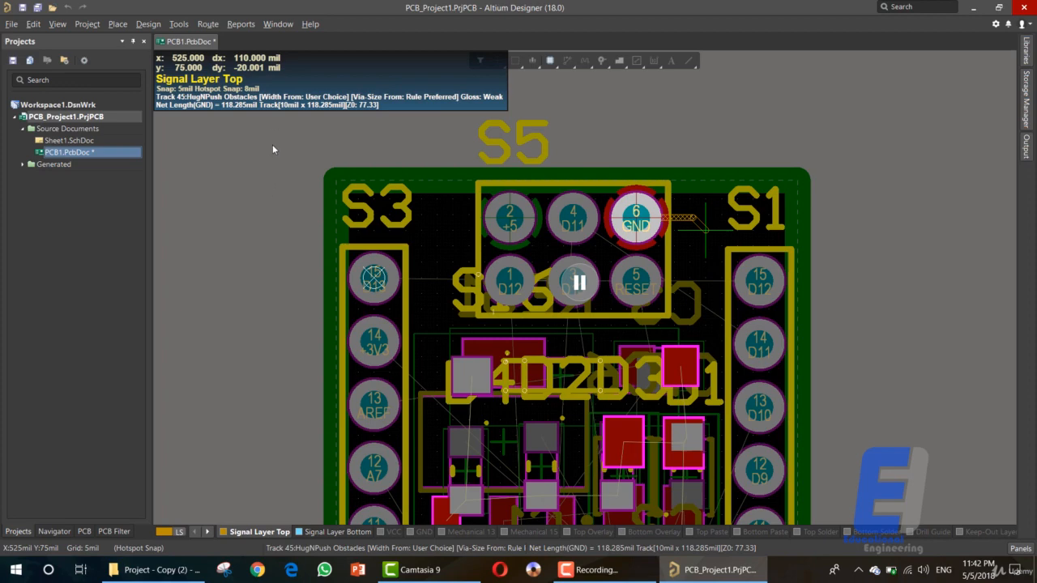
# Save a recovery copy of the PCB document as Copy of PCB1 in the project folder.
pyautogui.hotkey('ctrl', 's')
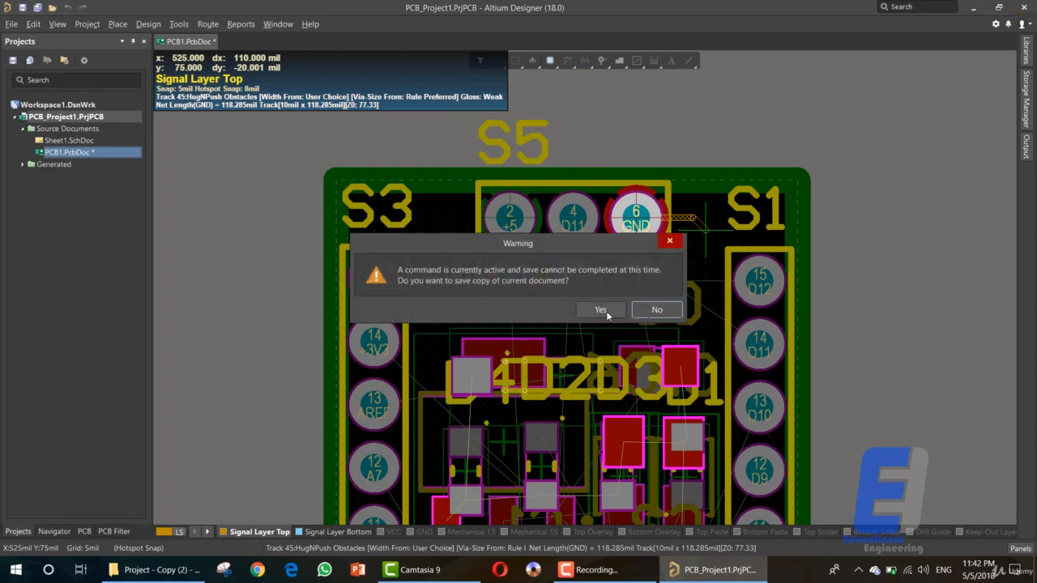
pyautogui.click(601, 310)
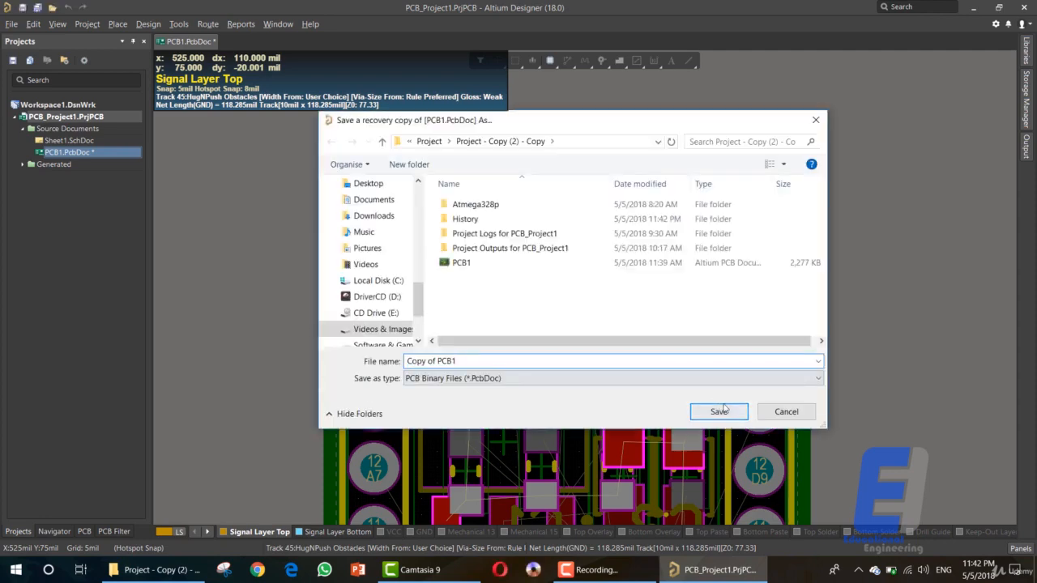
pyautogui.click(718, 411)
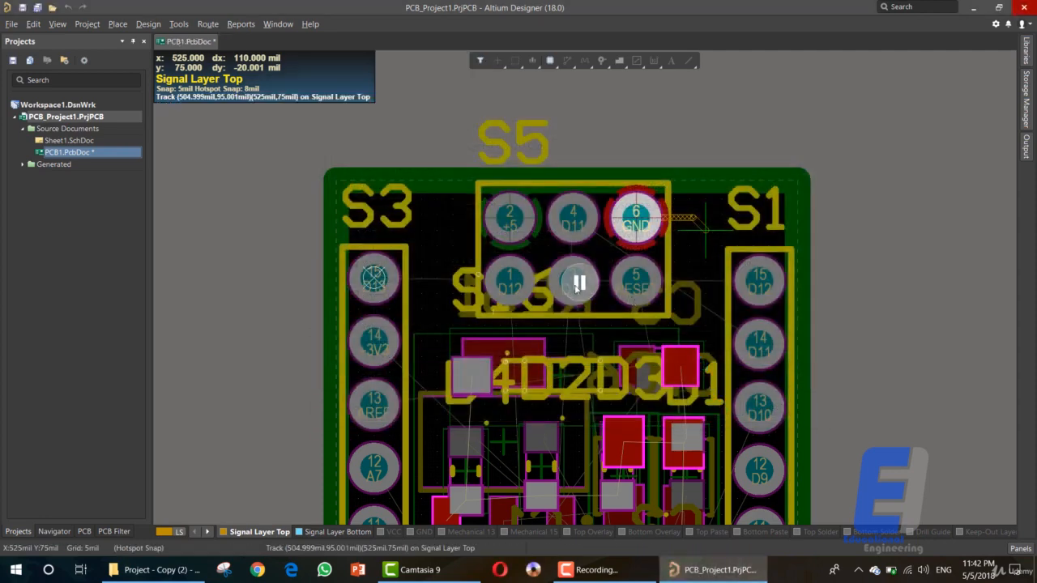
# Discard the unfinished GND track from S5 and leave Interactive Routing.
pyautogui.rightClick(701, 229)
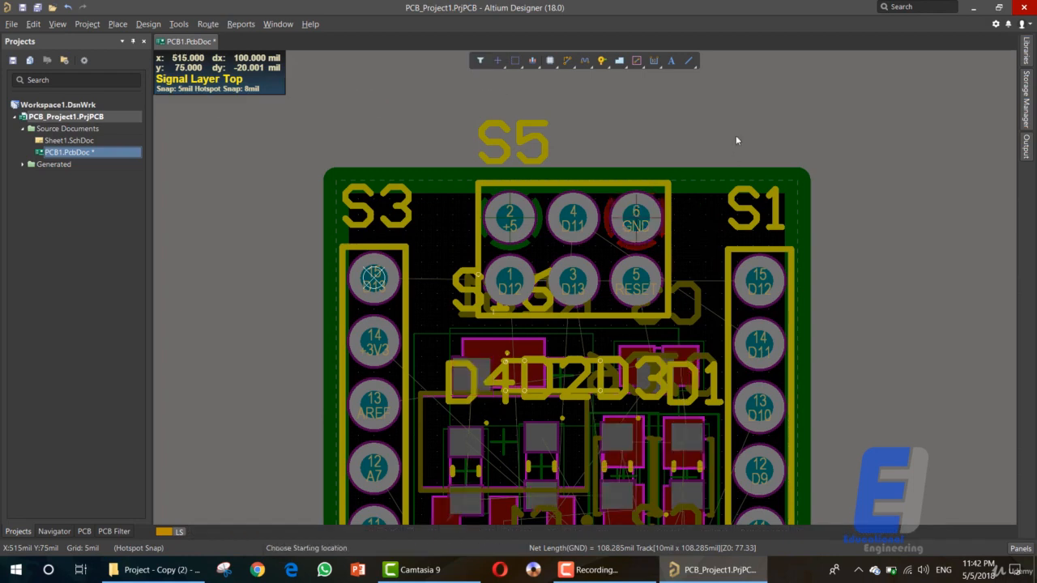
pyautogui.click(714, 128)
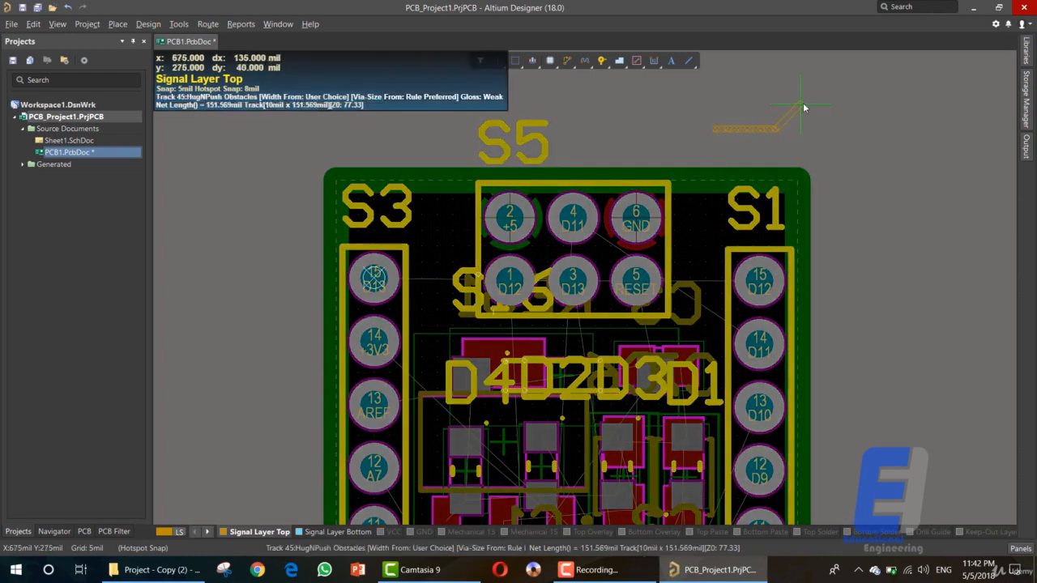
pyautogui.rightClick(803, 107)
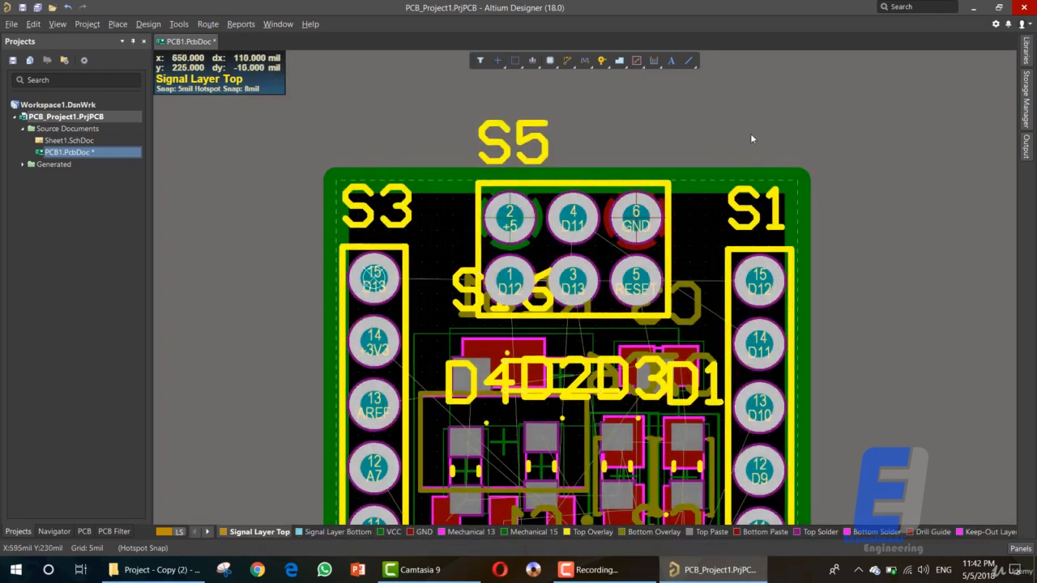
pyautogui.click(570, 63)
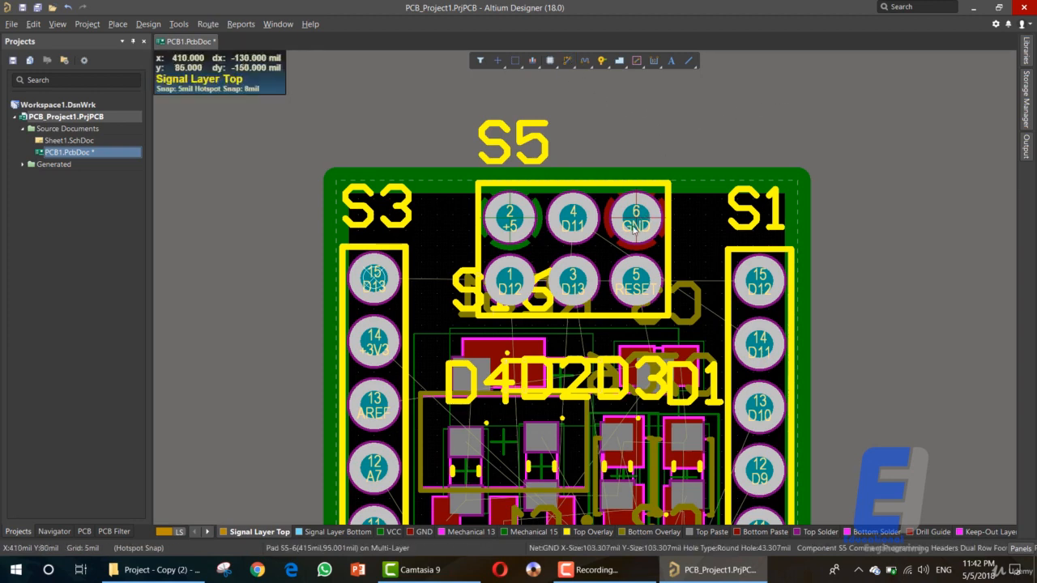
# Autoroute all nets on the board with the Cleanup strategy, keeping pre-routes locked, and dismiss the routing messages.
pyautogui.keyDown('ctrl'); pyautogui.scroll(-3, 634, 230); pyautogui.keyUp('ctrl')
pyautogui.scroll(-4, 637, 233)
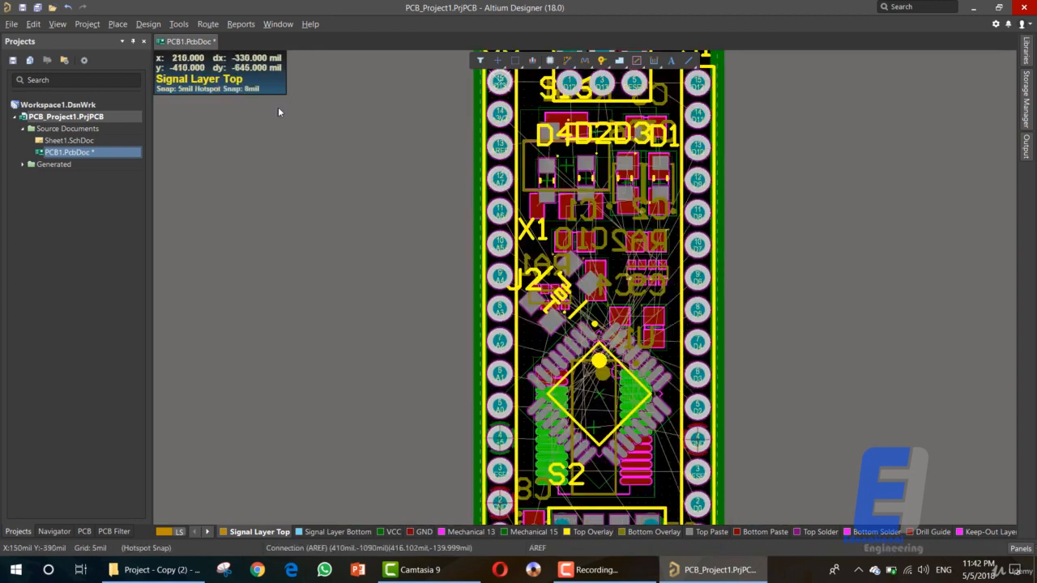
pyautogui.click(208, 23)
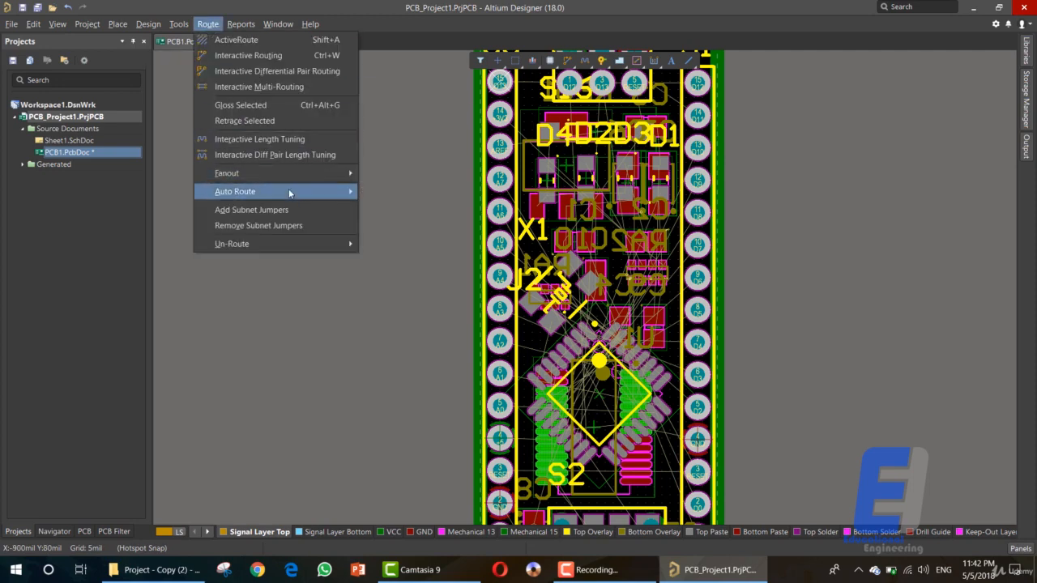
pyautogui.moveTo(289, 191)
pyautogui.click(387, 194)
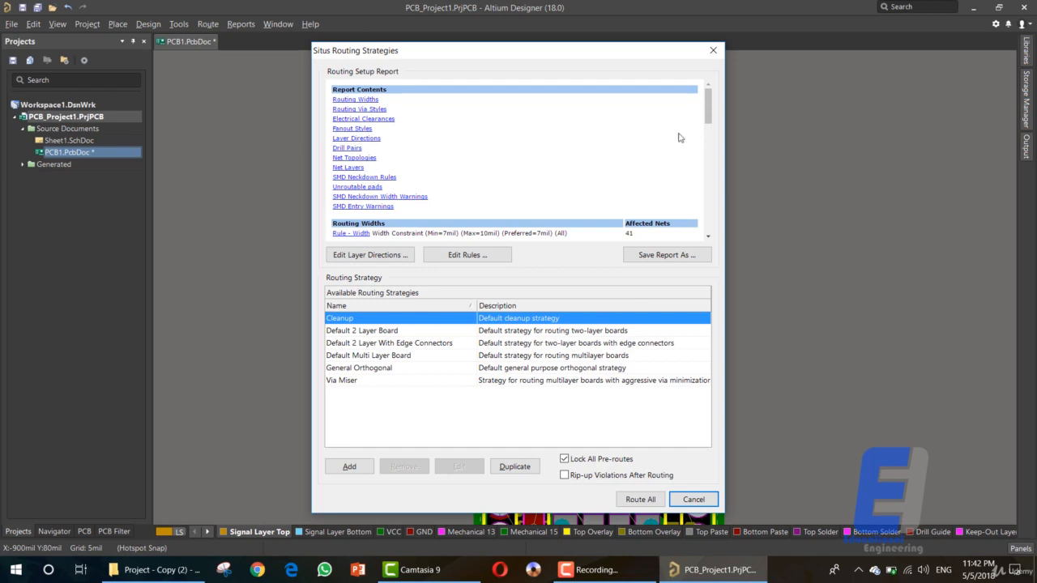
pyautogui.moveTo(707, 107)
pyautogui.mouseDown()
pyautogui.moveTo(710, 143)
pyautogui.moveTo(710, 104)
pyautogui.mouseUp()
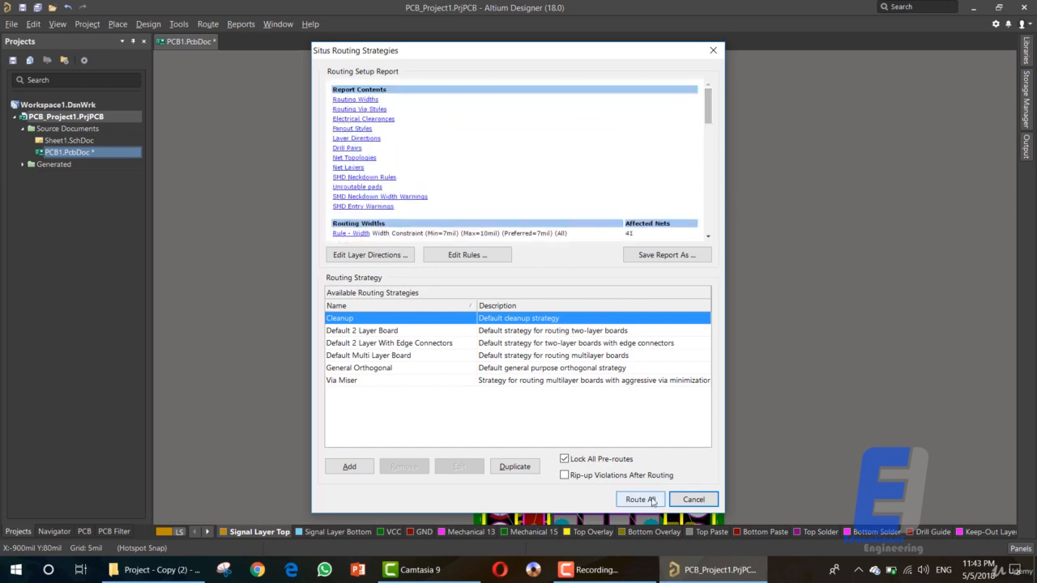
pyautogui.click(640, 499)
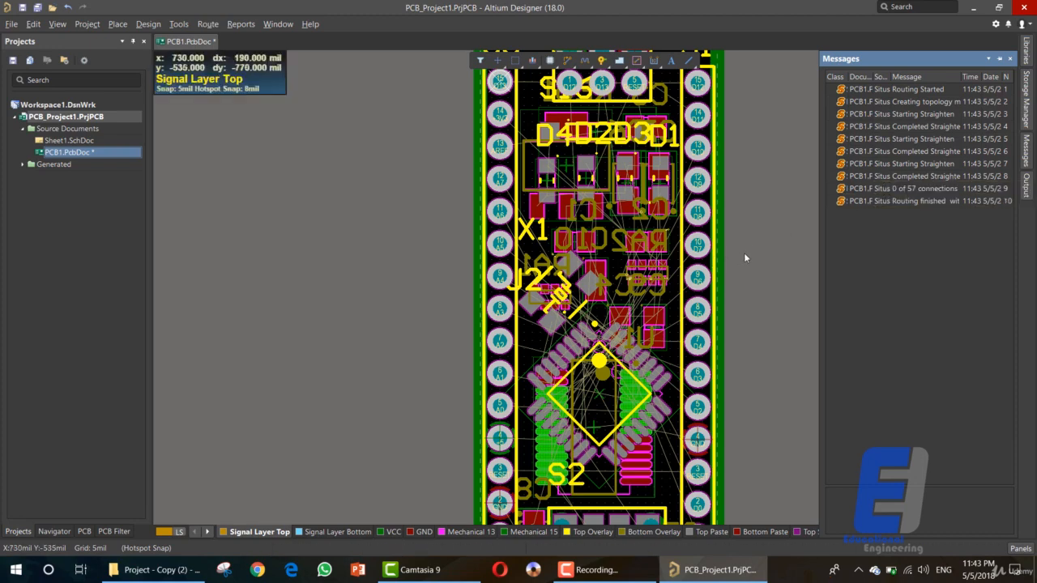
pyautogui.click(1010, 59)
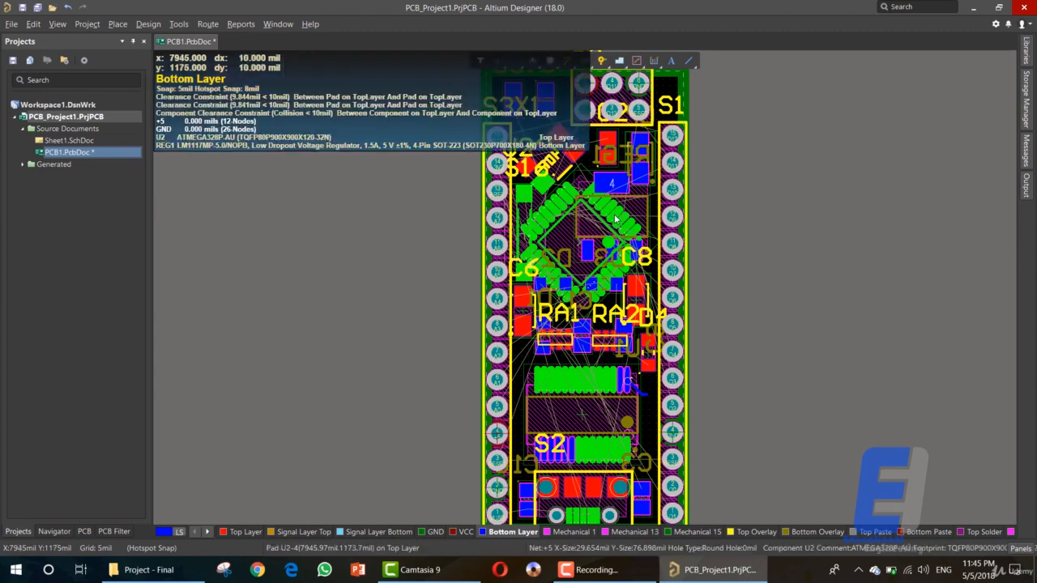
# Place S16 horizontally over the upper part of U2 and adjust crystal X1 just above it.
pyautogui.moveTo(615, 219); pyautogui.dragTo(540, 215)
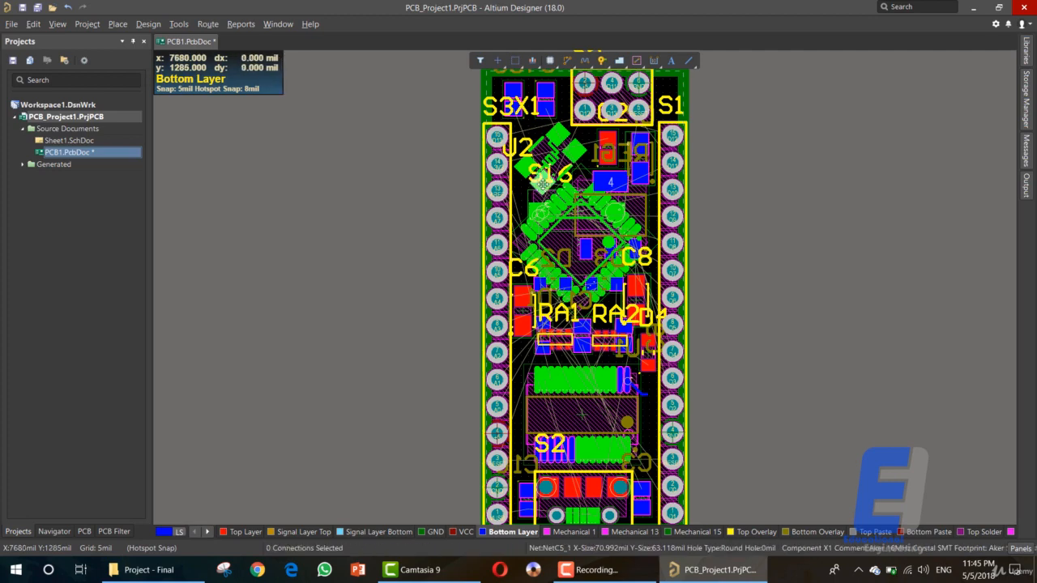
pyautogui.click(552, 174)
pyautogui.moveTo(555, 172); pyautogui.dragTo(554, 173)
pyautogui.click(451, 241)
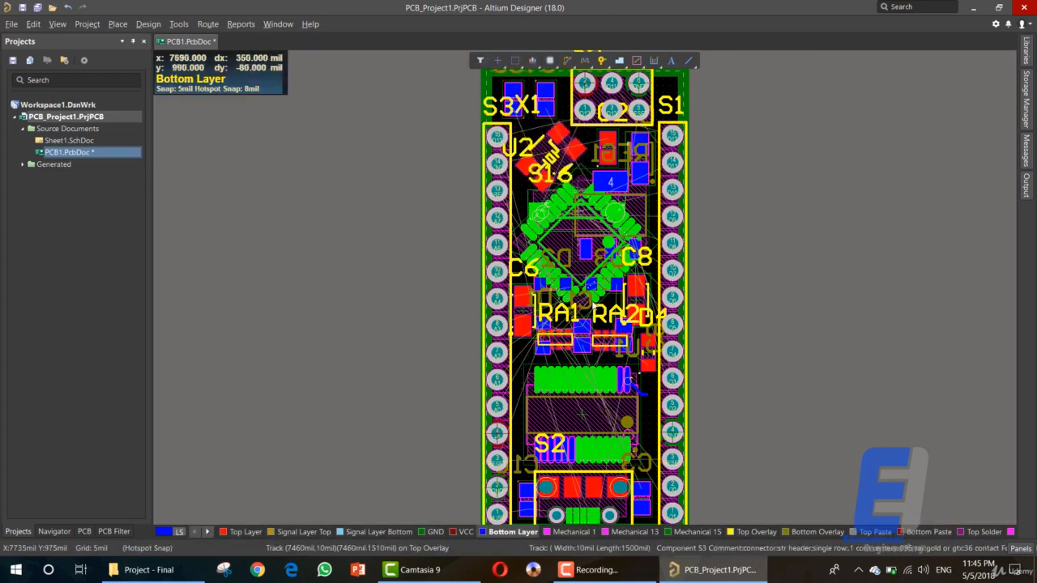
# Nudge regulator REG1 slightly, and move U2 and S16 off the board to opposite sides of it.
pyautogui.scroll(-3, 605, 376)
pyautogui.scroll(5, 604, 370)
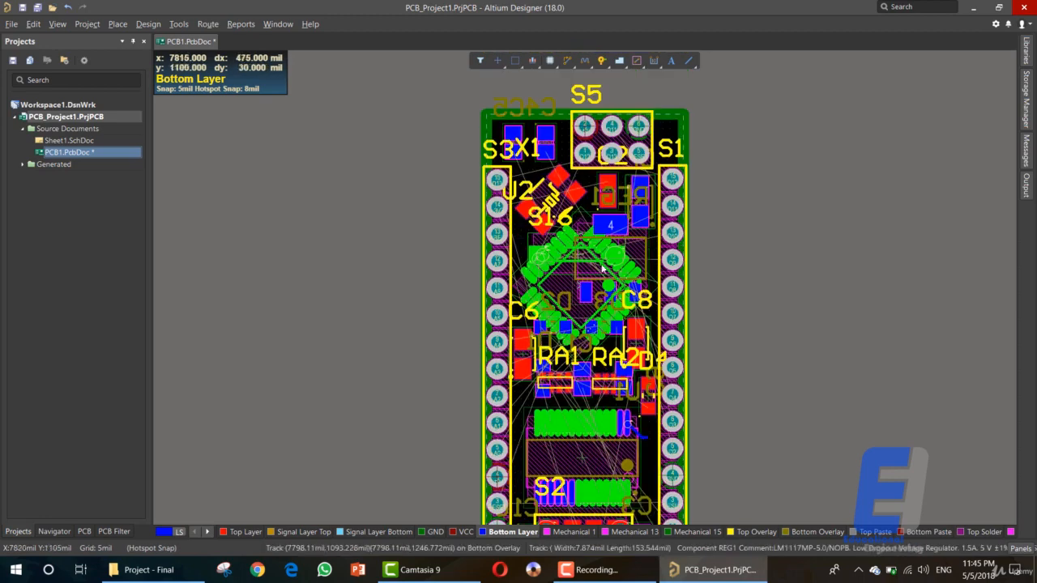
pyautogui.moveTo(622, 266); pyautogui.dragTo(608, 264)
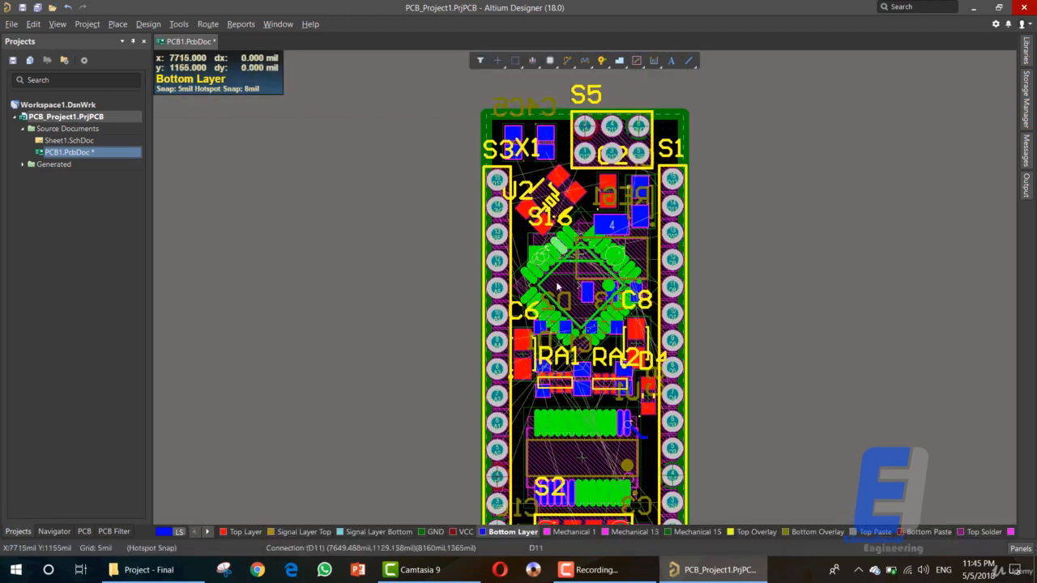
pyautogui.moveTo(560, 283); pyautogui.dragTo(580, 292)
pyautogui.moveTo(580, 293); pyautogui.dragTo(780, 298)
pyautogui.moveTo(494, 258); pyautogui.dragTo(245, 258)
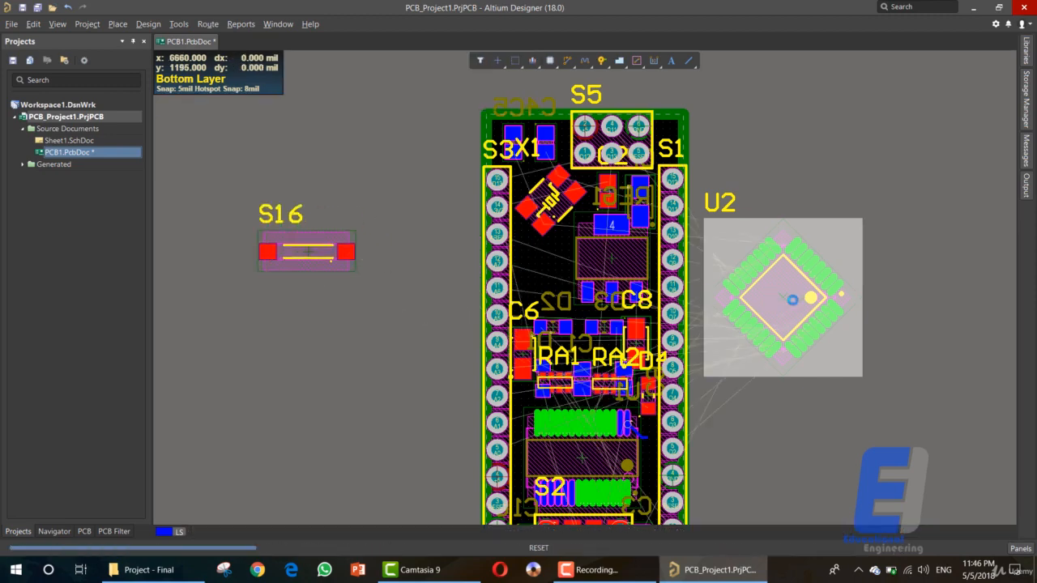
# Move U2 back onto the board between headers S3 and S1 and check the bottom-layer pads beneath it in single-layer mode.
pyautogui.moveTo(827, 292); pyautogui.dragTo(576, 288)
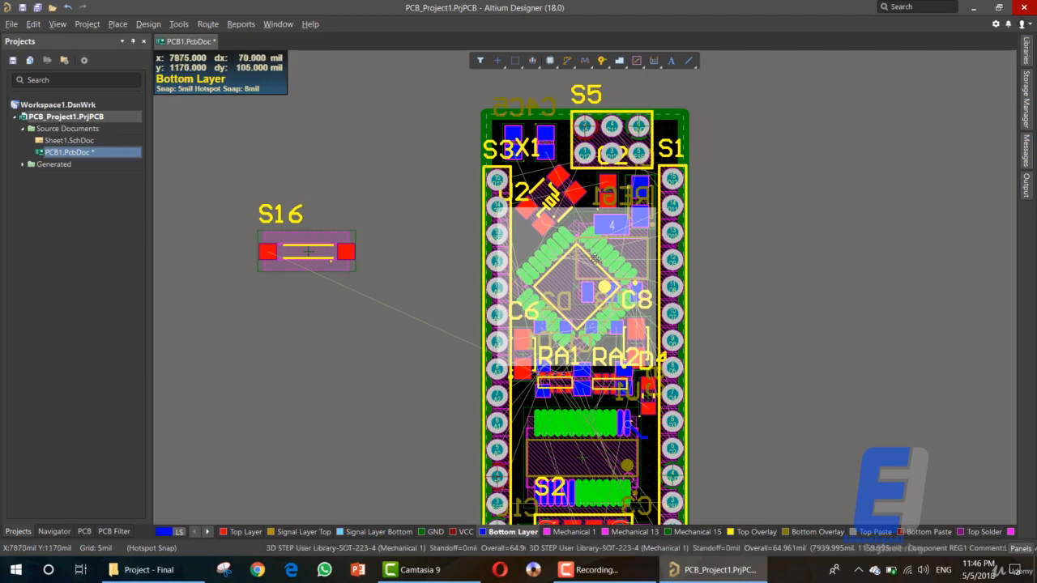
pyautogui.hotkey('shift', 's')
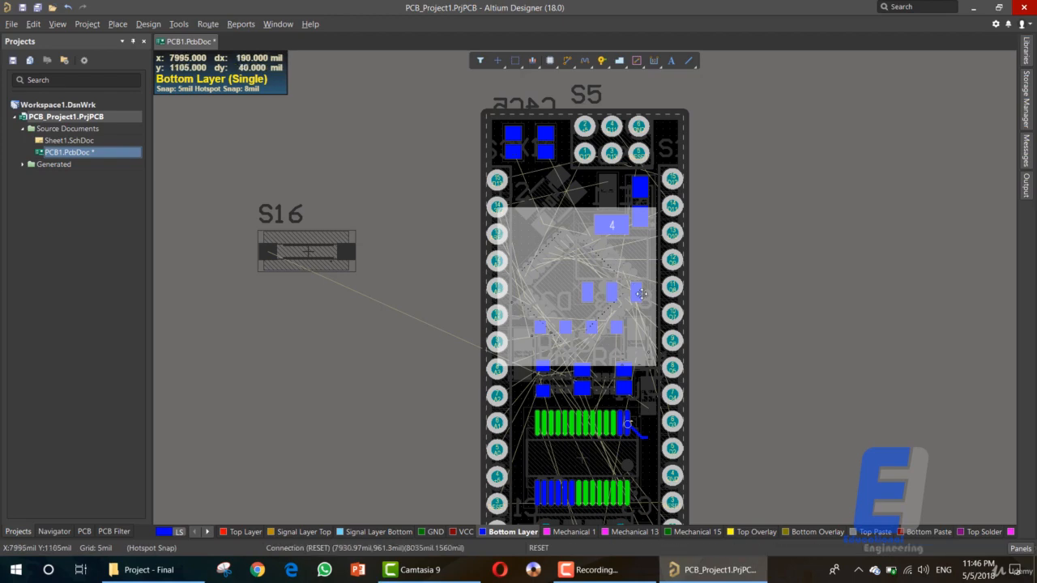
pyautogui.hotkey('shift', 's')
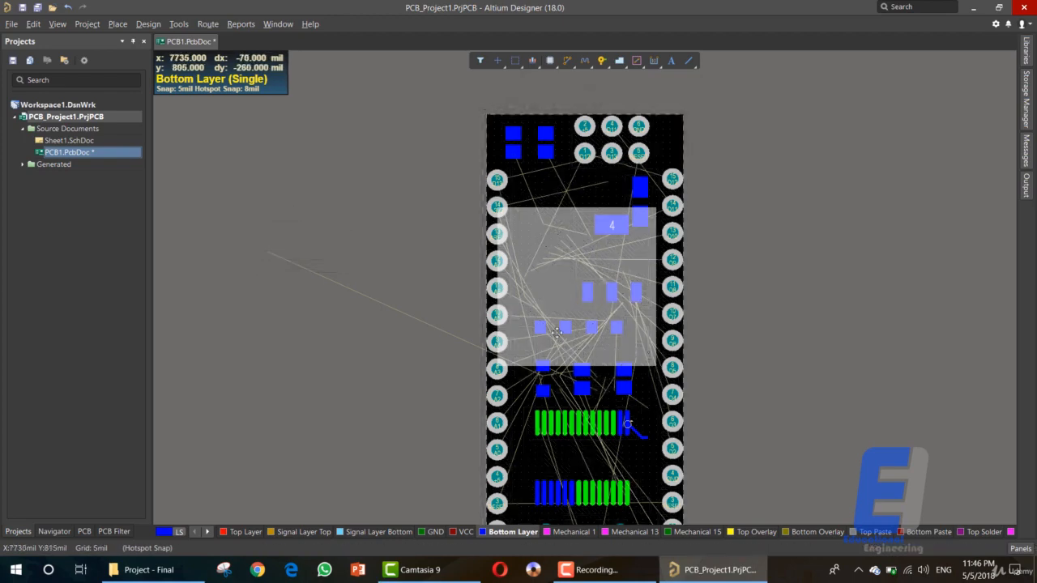
pyautogui.hotkey('shift', 's')
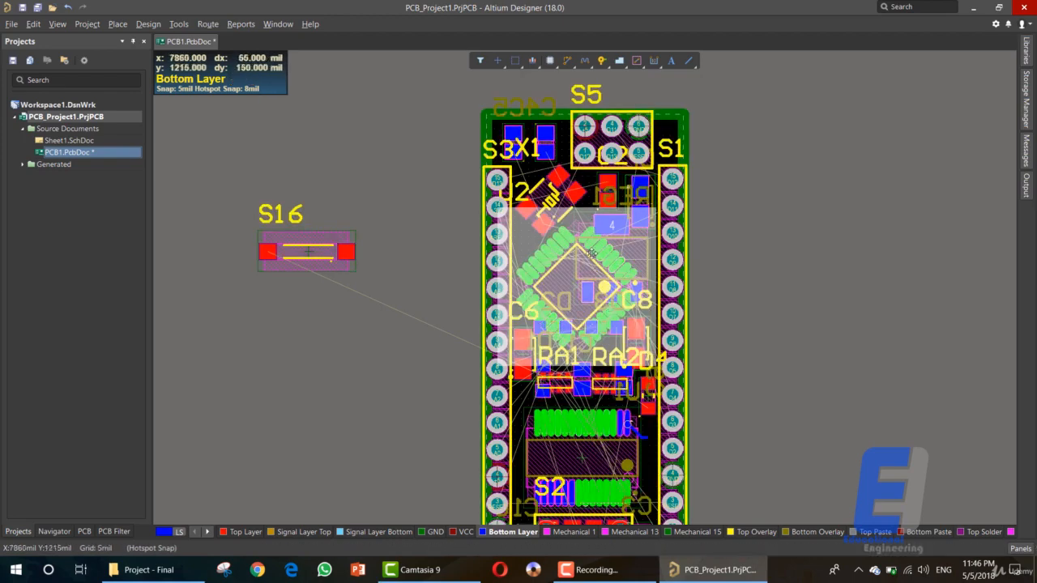
# Try U2 between the upper ends of the headers, place S16 horizontally below X1, and park U2 off the board beside S1.
pyautogui.moveTo(592, 254); pyautogui.dragTo(555, 255)
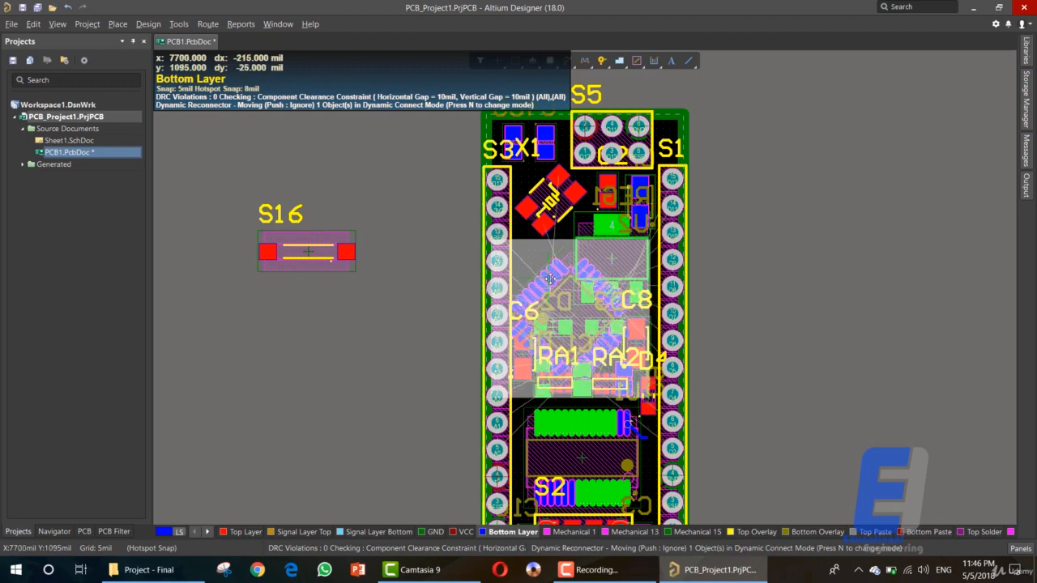
pyautogui.moveTo(551, 273); pyautogui.dragTo(607, 259)
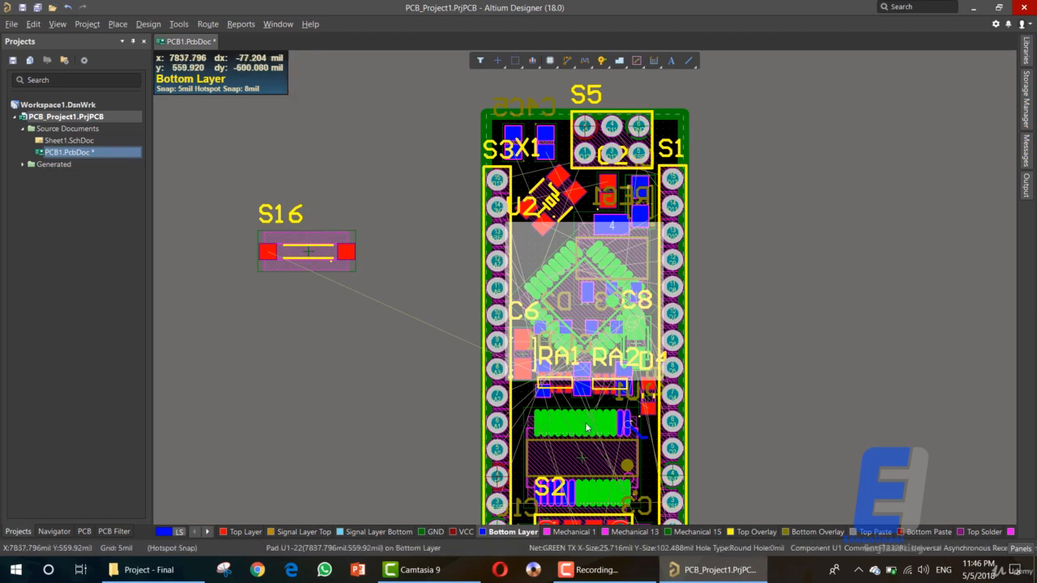
pyautogui.moveTo(344, 251); pyautogui.dragTo(572, 272)
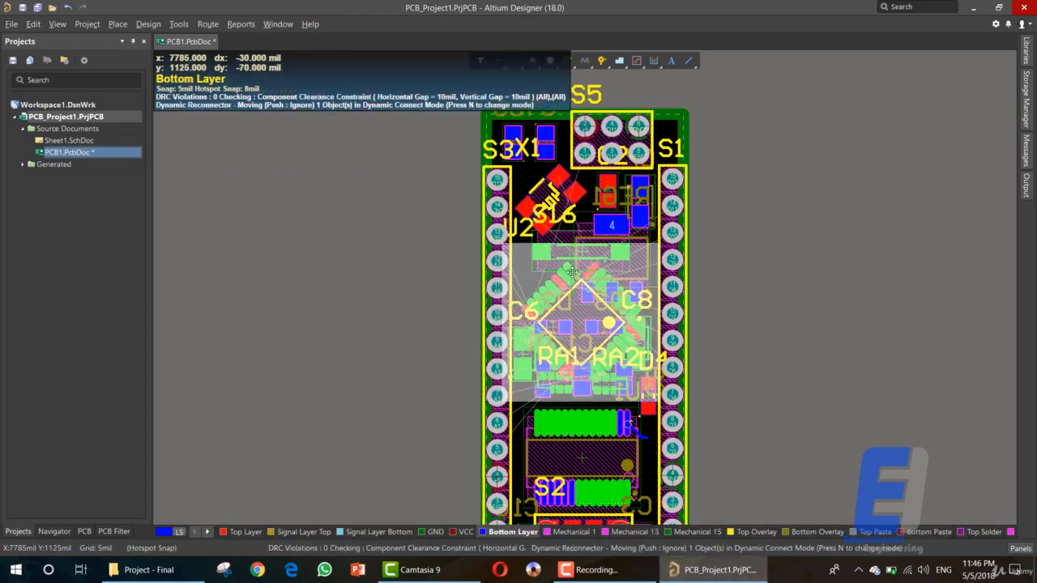
pyautogui.moveTo(760, 261); pyautogui.dragTo(762, 263)
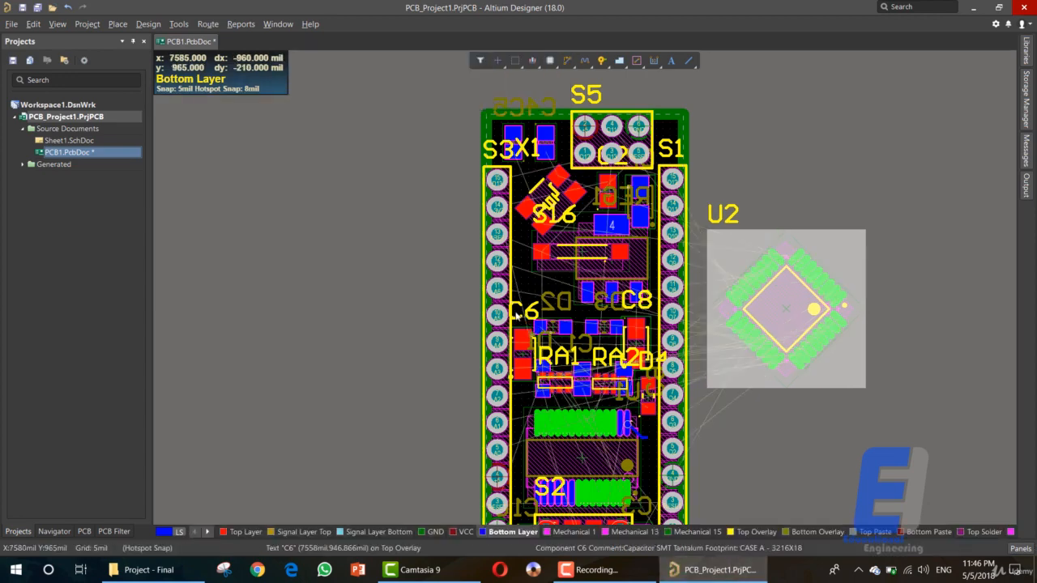
# Shift the C6 label clear of header S3 and move the component group from C6 and C8 down to U1 off the board beside S3.
pyautogui.moveTo(515, 311); pyautogui.dragTo(533, 332)
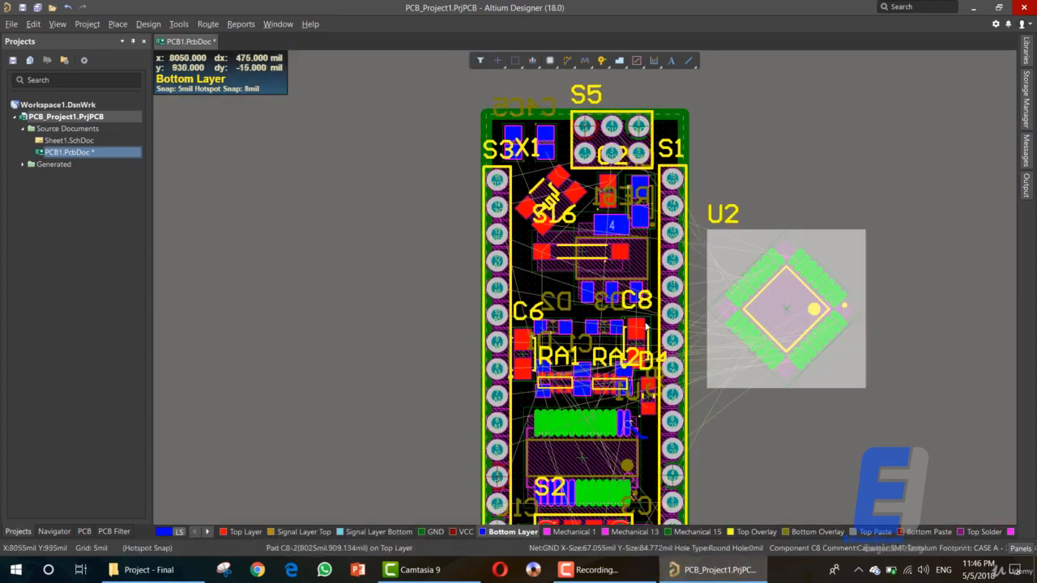
pyautogui.click(527, 334)
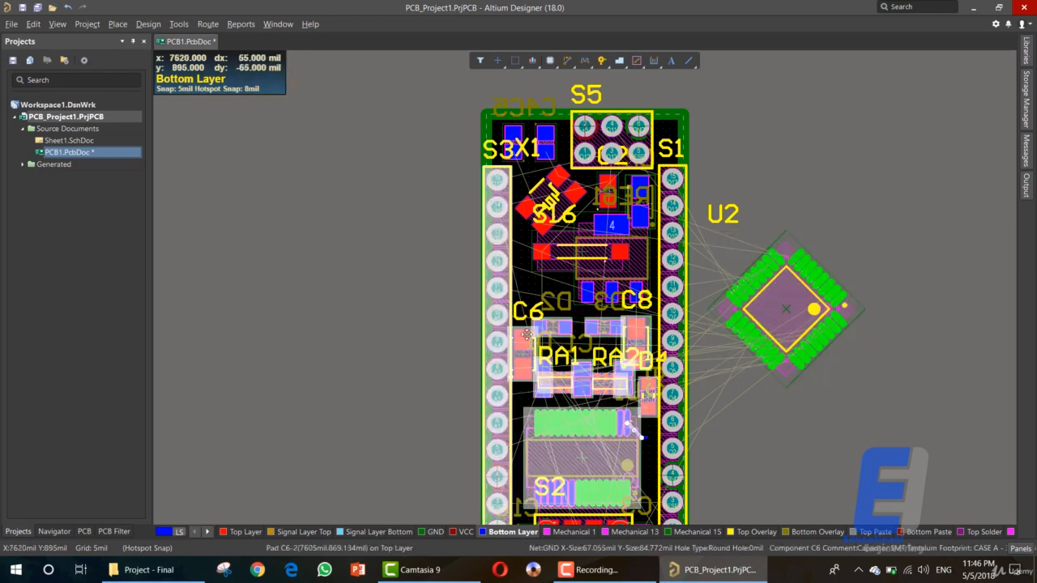
pyautogui.click(652, 434)
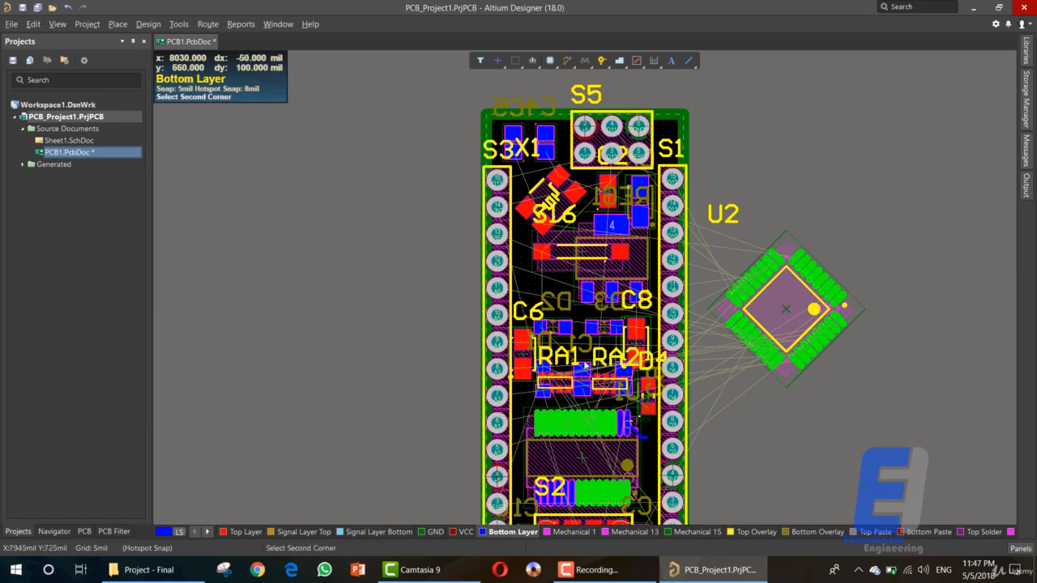
pyautogui.click(545, 344)
pyautogui.moveTo(632, 427); pyautogui.dragTo(361, 374)
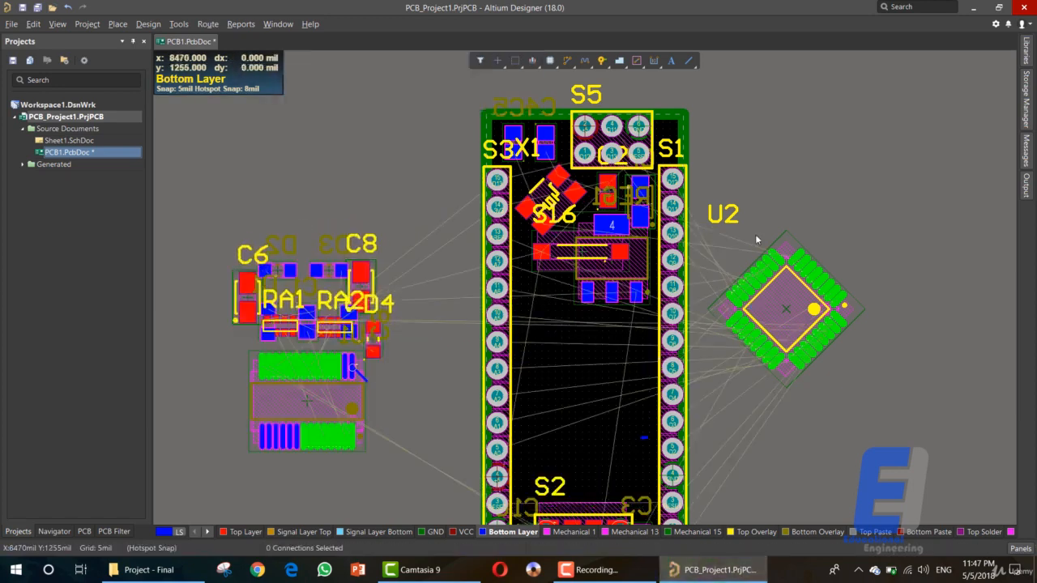
# Place U2 between the headers below S16 with its pin-1 marker facing up, and position U1 vertically beneath its lower half.
pyautogui.moveTo(757, 280); pyautogui.dragTo(553, 396)
pyautogui.click(559, 349)
pyautogui.press('space')
pyautogui.press('space')
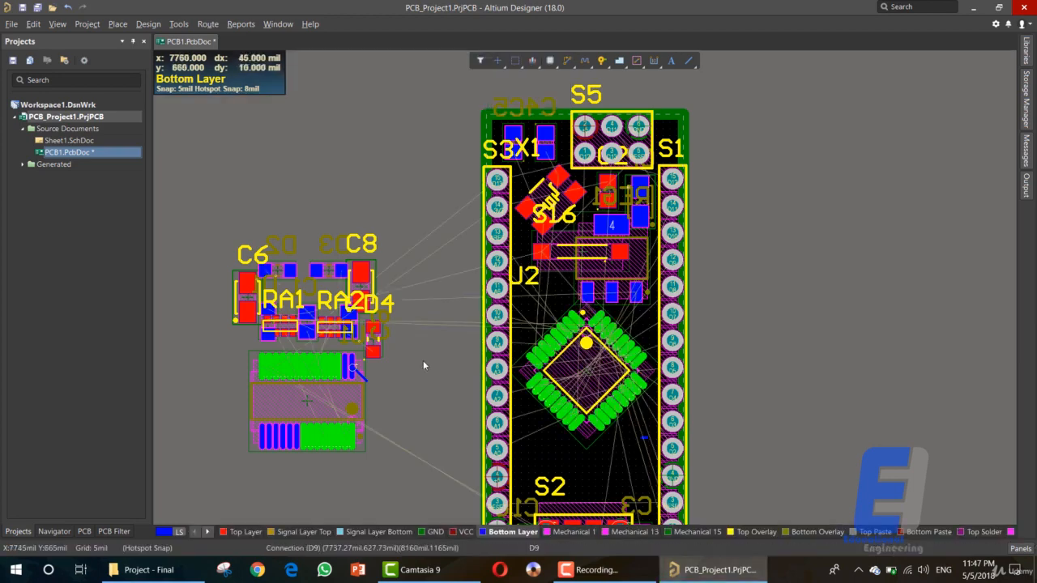
pyautogui.moveTo(346, 405); pyautogui.dragTo(587, 444)
pyautogui.press('space')
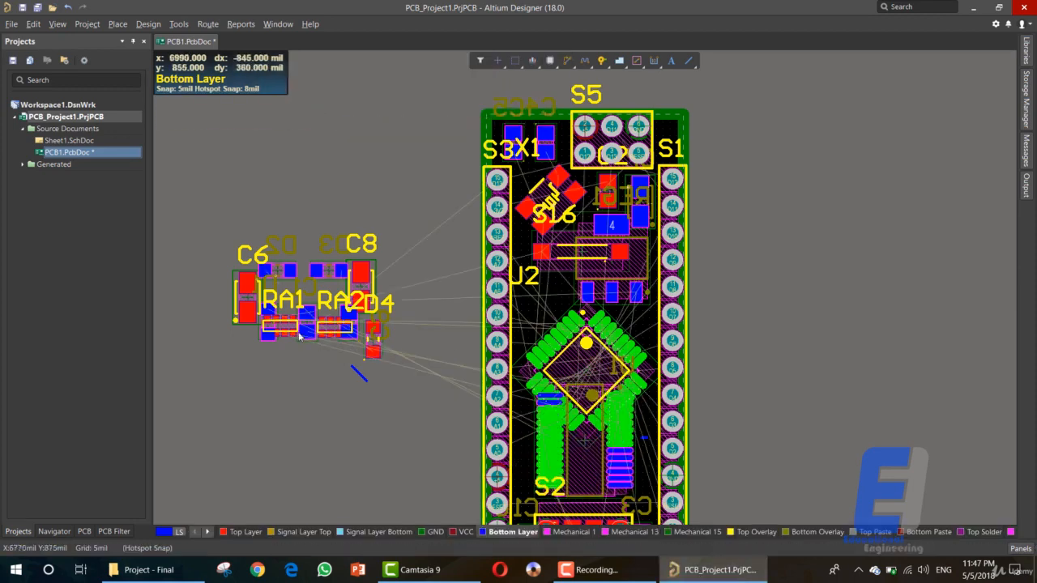
# Place C8 beside header S3 above U2 and D4 beside header S1 on the opposite side.
pyautogui.moveTo(211, 230); pyautogui.dragTo(395, 363)
pyautogui.moveTo(357, 276); pyautogui.dragTo(527, 289)
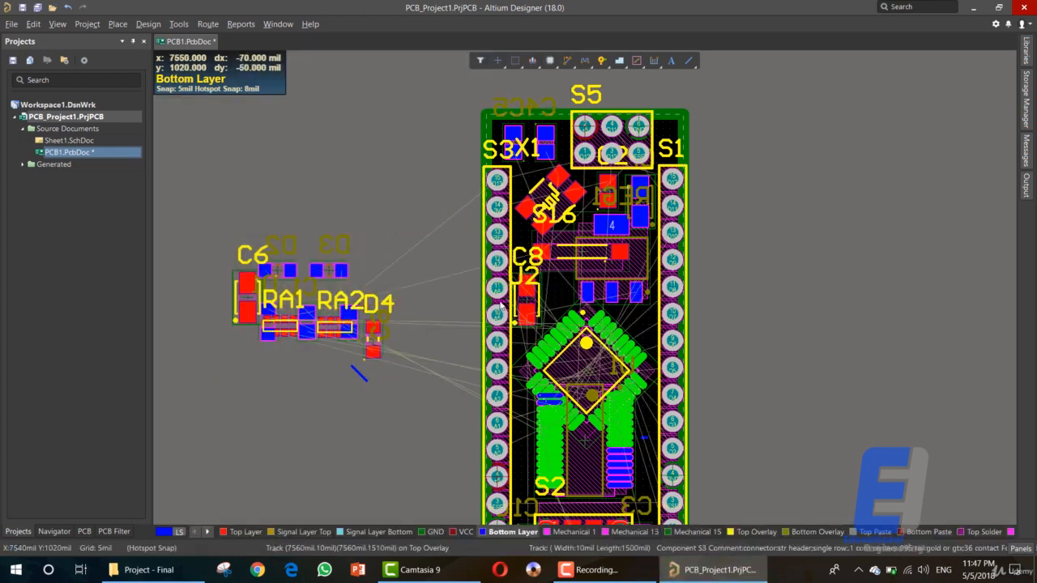
pyautogui.moveTo(409, 328); pyautogui.dragTo(646, 315)
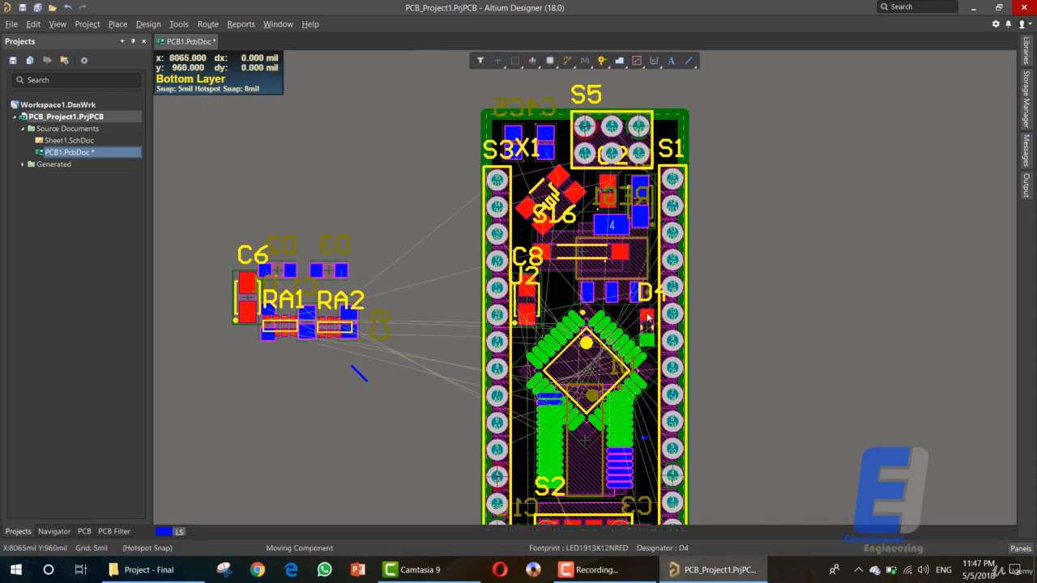
pyautogui.click(646, 319)
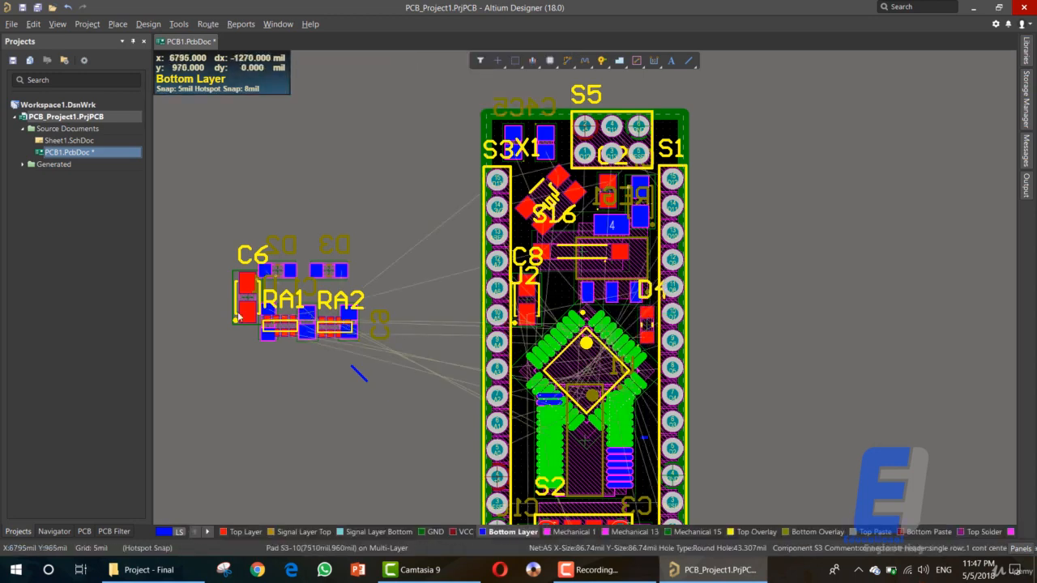
# Place C6 vertically next to C8, and nudge S16 and crystal X1 slightly upward to make room.
pyautogui.moveTo(238, 316); pyautogui.dragTo(243, 253)
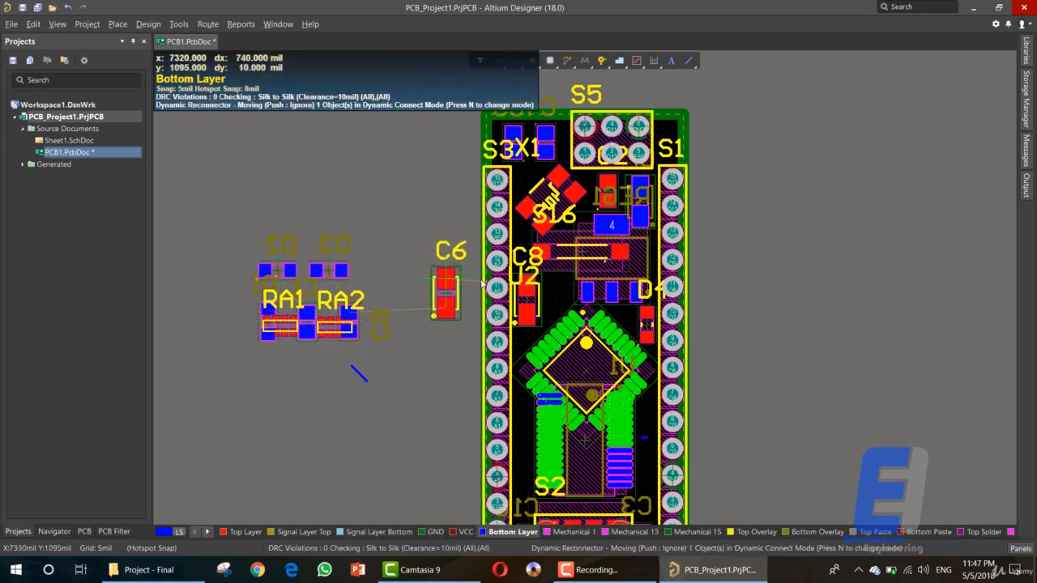
pyautogui.moveTo(542, 286); pyautogui.dragTo(539, 252)
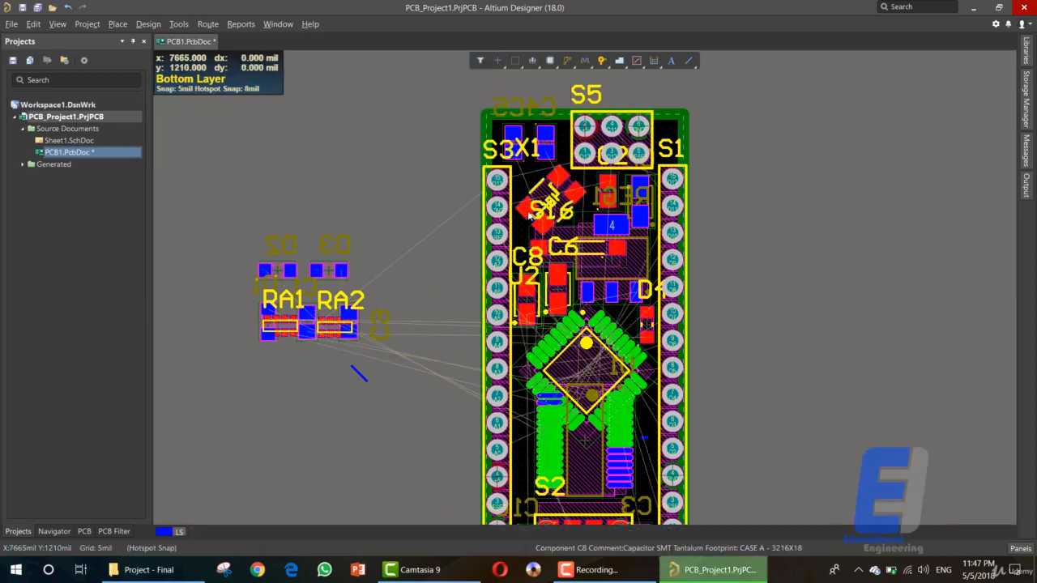
pyautogui.moveTo(530, 211); pyautogui.dragTo(529, 205)
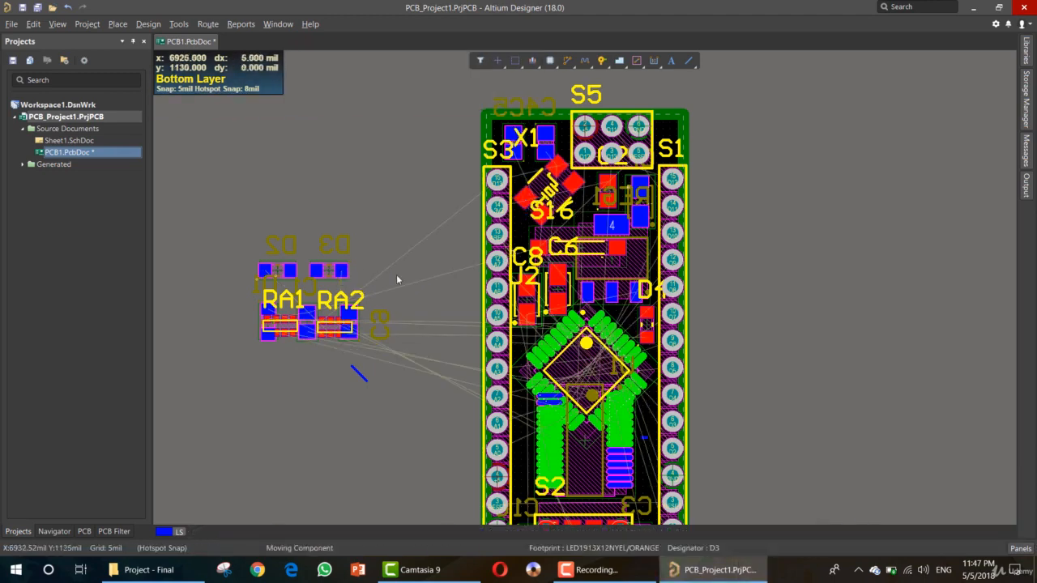
# Move diodes D3 and D2 onto the board in the area between X1 and S16.
pyautogui.moveTo(339, 280); pyautogui.dragTo(454, 248)
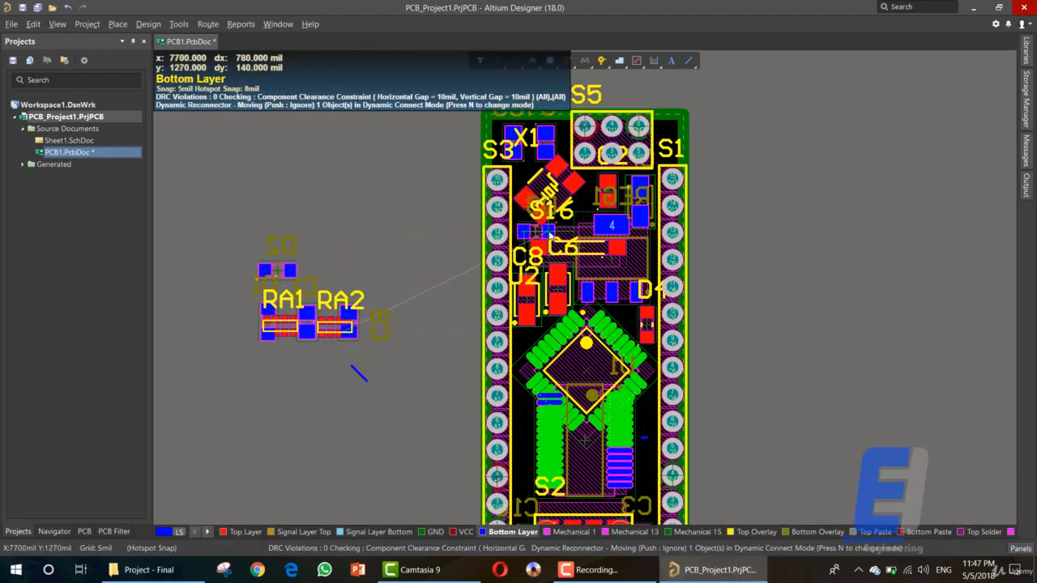
pyautogui.moveTo(550, 225); pyautogui.dragTo(550, 226)
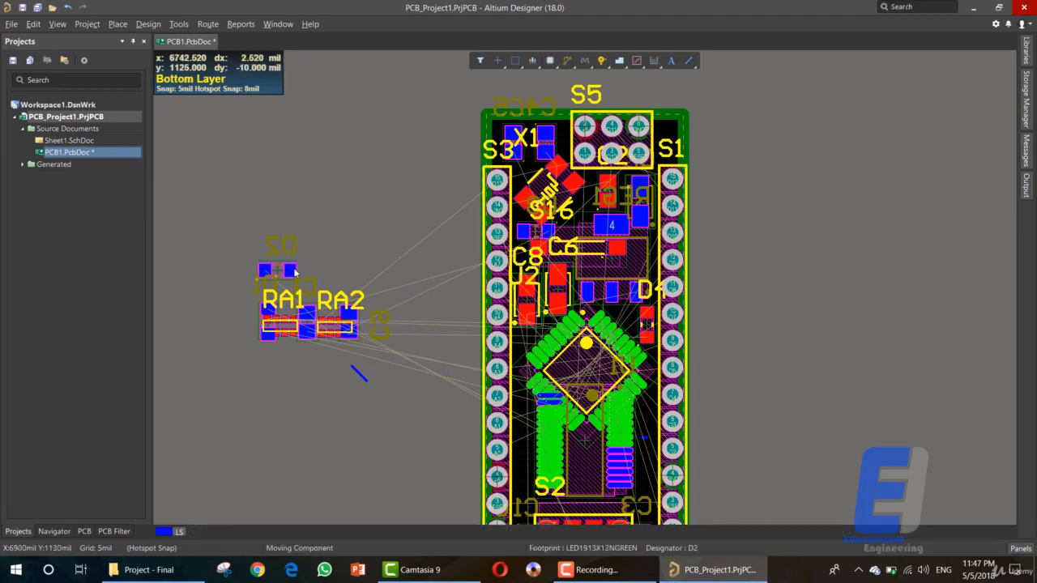
pyautogui.moveTo(295, 270); pyautogui.dragTo(581, 213)
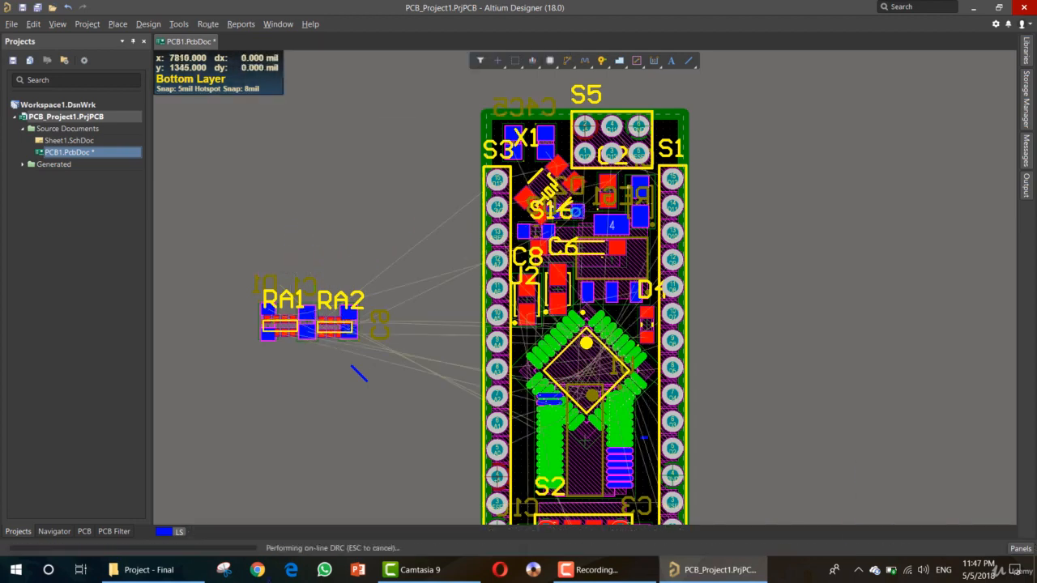
# Place the RA2-side bottom-layer capacitor vertically between S3 and U1, and the one between RA1 and RA2 horizontally between U1 and S2.
pyautogui.moveTo(350, 312); pyautogui.dragTo(354, 320)
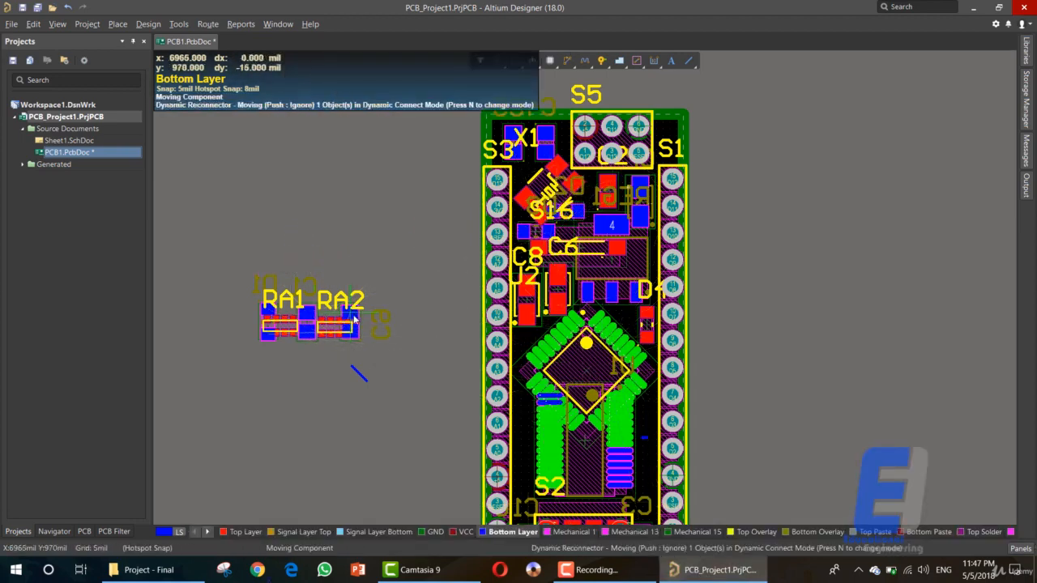
pyautogui.moveTo(525, 342); pyautogui.dragTo(522, 417)
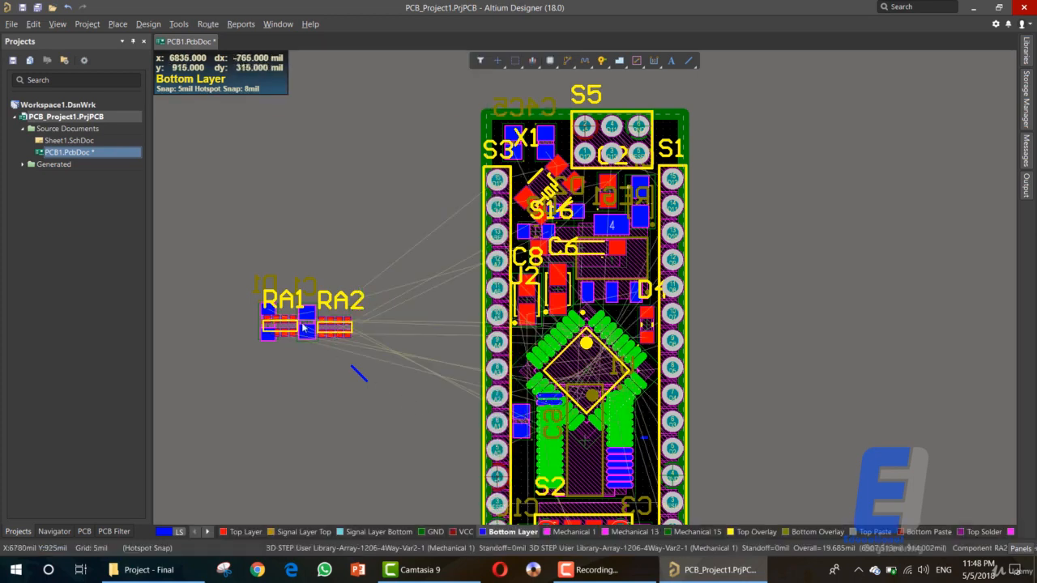
pyautogui.moveTo(308, 317); pyautogui.dragTo(309, 350)
pyautogui.press('space')
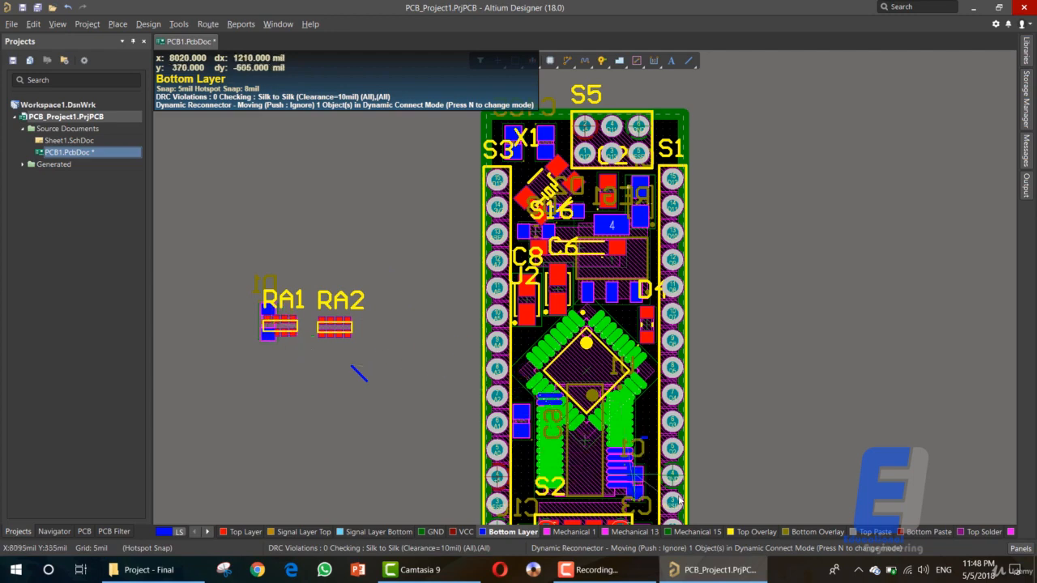
pyautogui.moveTo(658, 487); pyautogui.dragTo(646, 523)
pyautogui.scroll(-3, 592, 460)
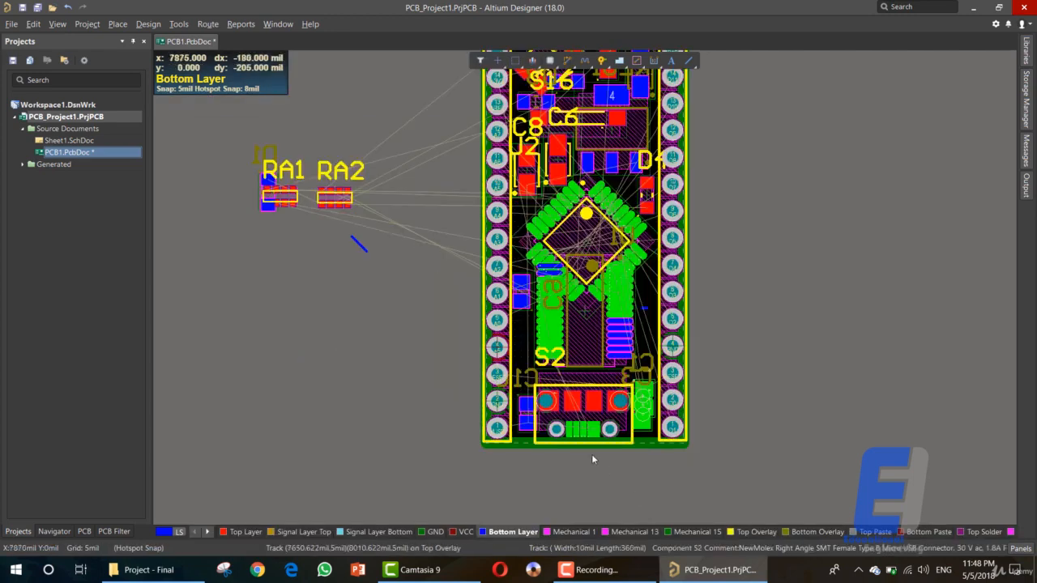
pyautogui.moveTo(648, 392); pyautogui.dragTo(646, 370)
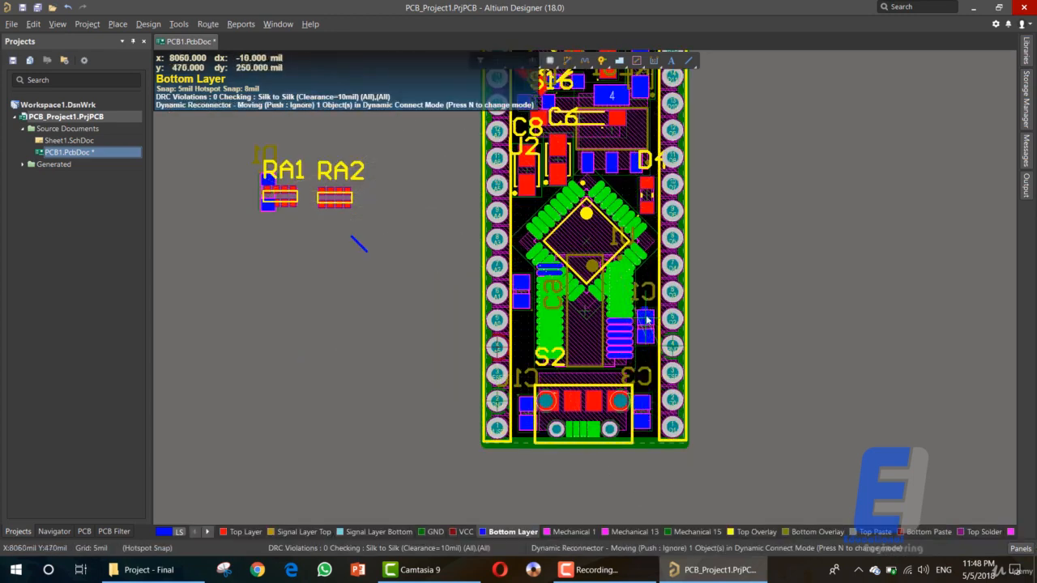
pyautogui.moveTo(646, 320); pyautogui.dragTo(578, 379)
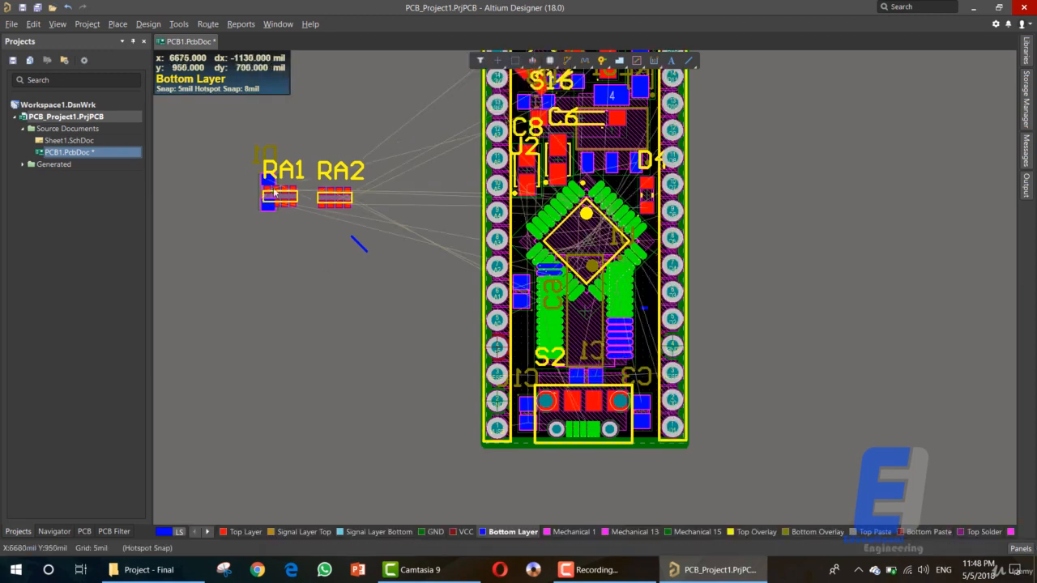
# Place diode D1 vertically beside header S3, just above the bottom-layer capacitor next to connector S2.
pyautogui.moveTo(263, 178); pyautogui.dragTo(298, 202)
pyautogui.moveTo(519, 376); pyautogui.dragTo(525, 365)
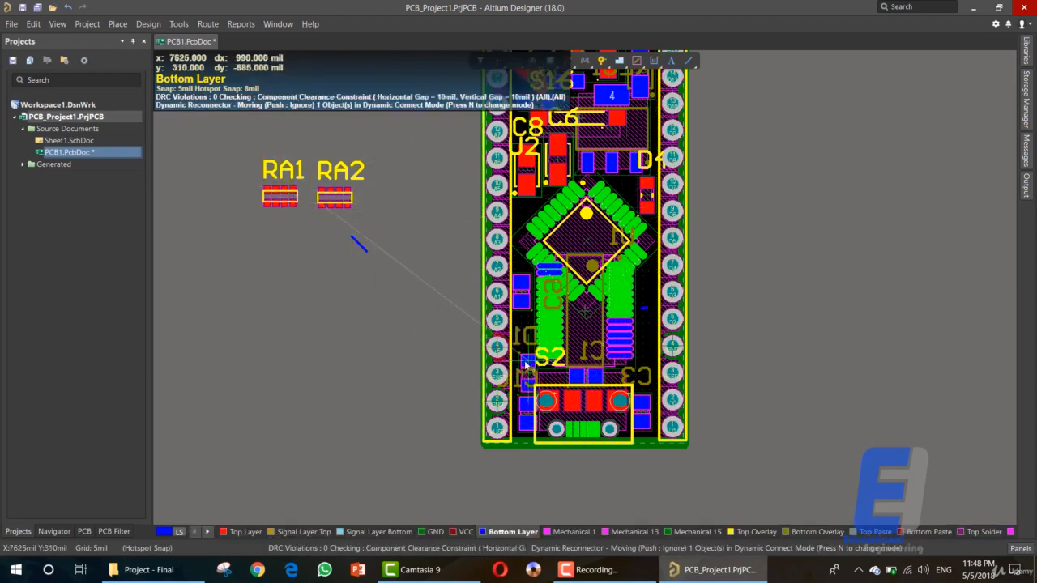
pyautogui.click(523, 354)
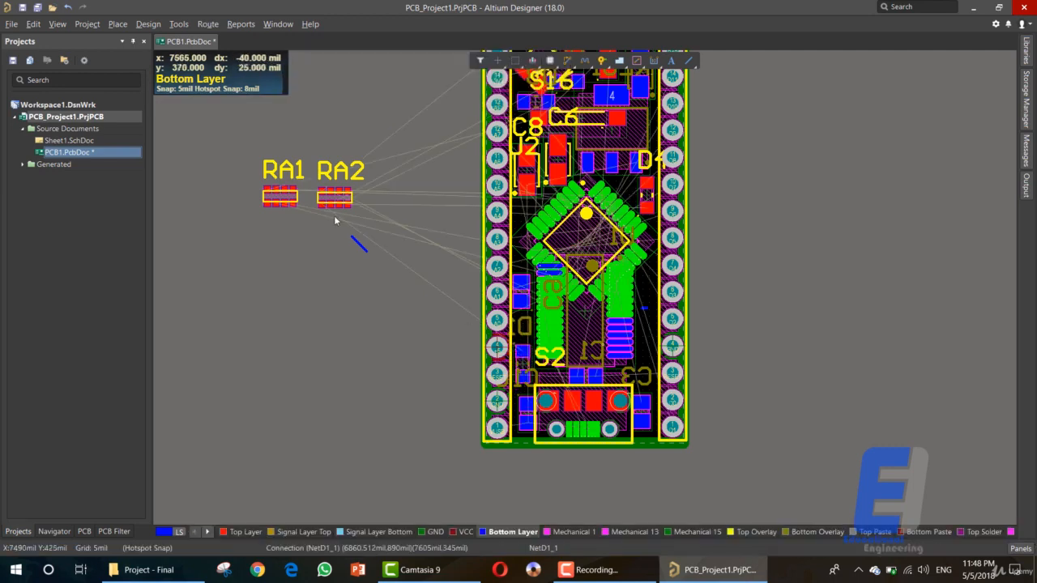
# Move resistor arrays RA1 and RA2 together onto the board just above S16.
pyautogui.moveTo(221, 138); pyautogui.dragTo(399, 243)
pyautogui.scroll(3, 400, 246)
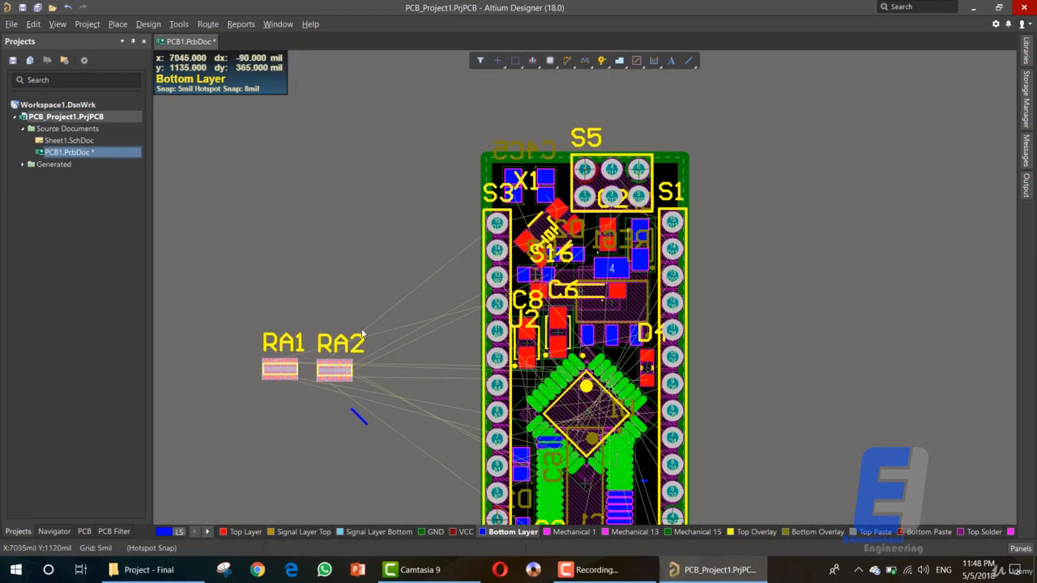
pyautogui.moveTo(333, 366); pyautogui.dragTo(637, 263)
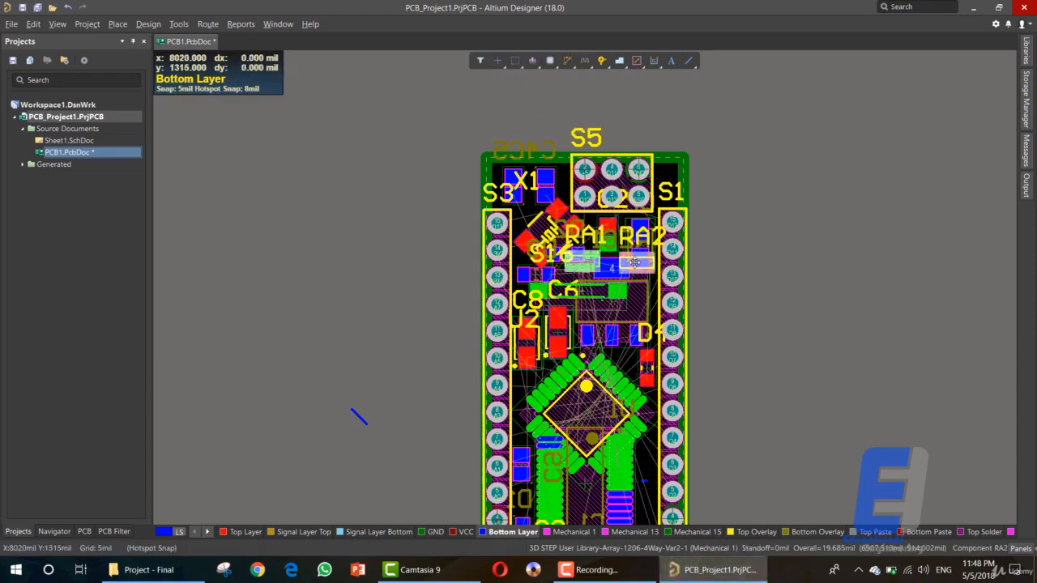
# Move capacitor C2 into the board corner beside S5, above header S1.
pyautogui.click(606, 225)
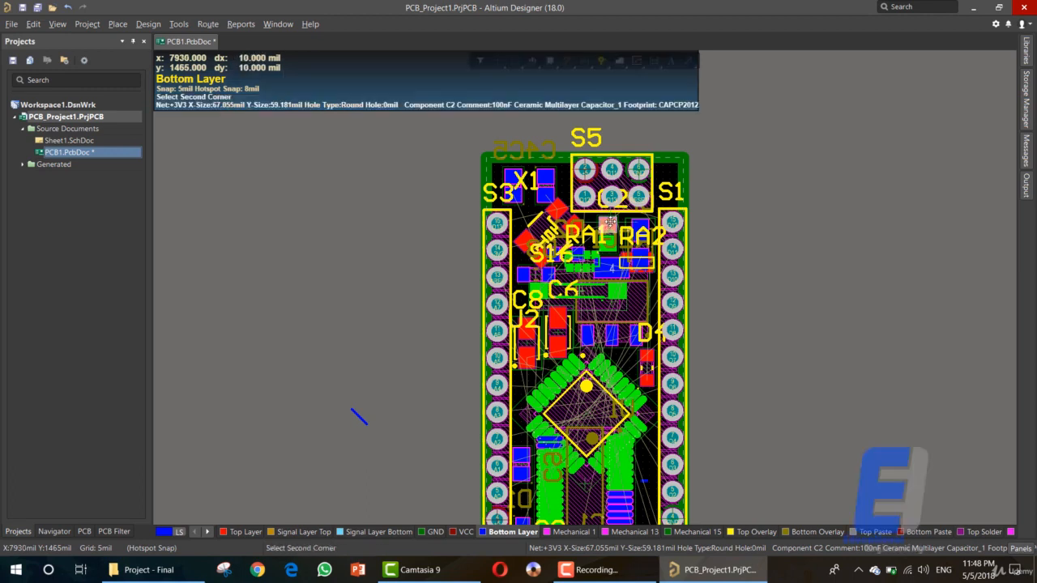
pyautogui.click(614, 226)
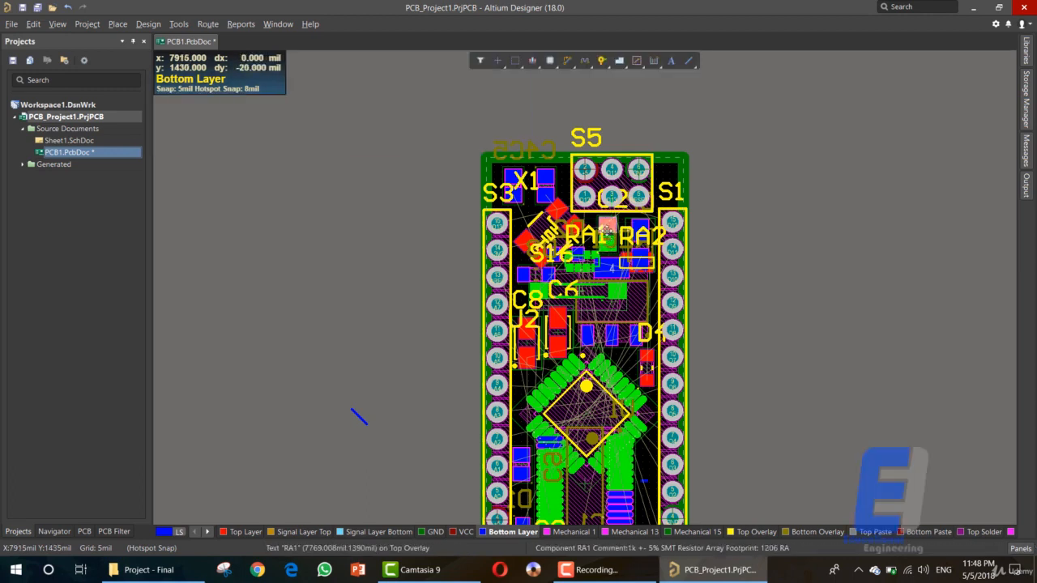
pyautogui.moveTo(610, 235); pyautogui.dragTo(636, 223)
pyautogui.click(609, 235)
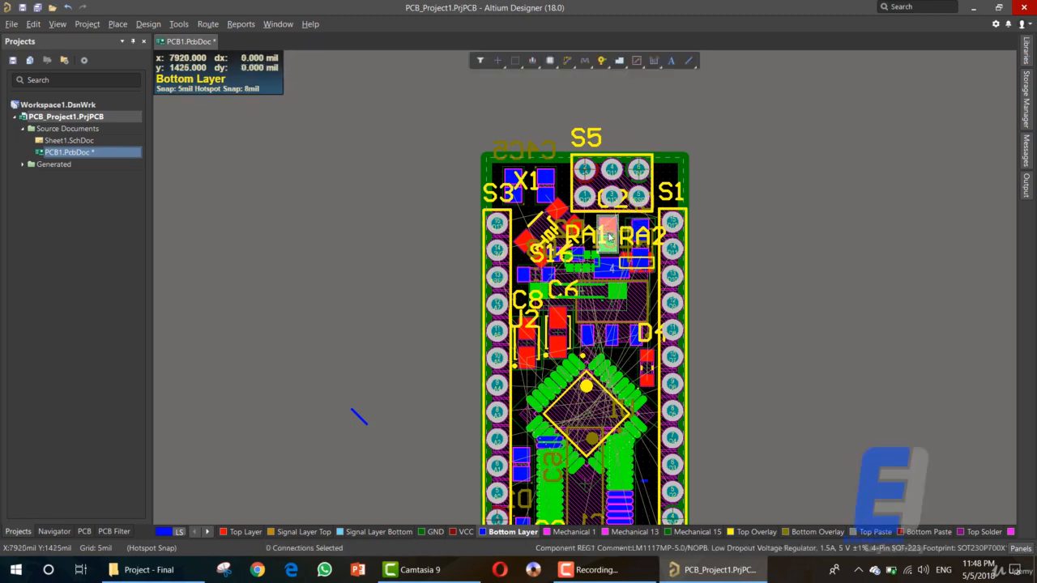
pyautogui.moveTo(608, 235); pyautogui.dragTo(663, 183)
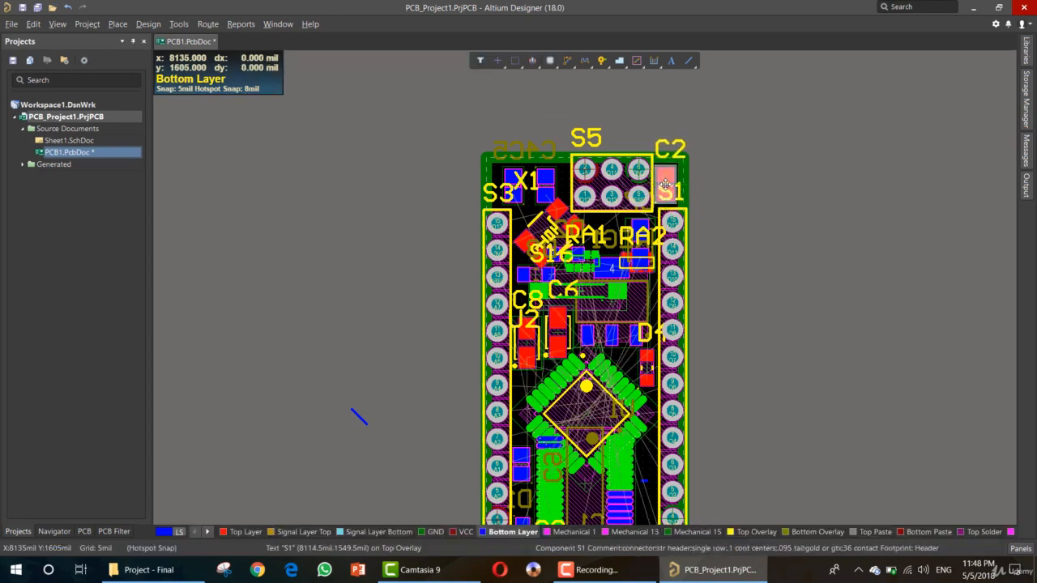
# Shift S16 toward header S1, turn C6 horizontal below it, and position C8 vertically beneath C6 beside header S3.
pyautogui.click(617, 296)
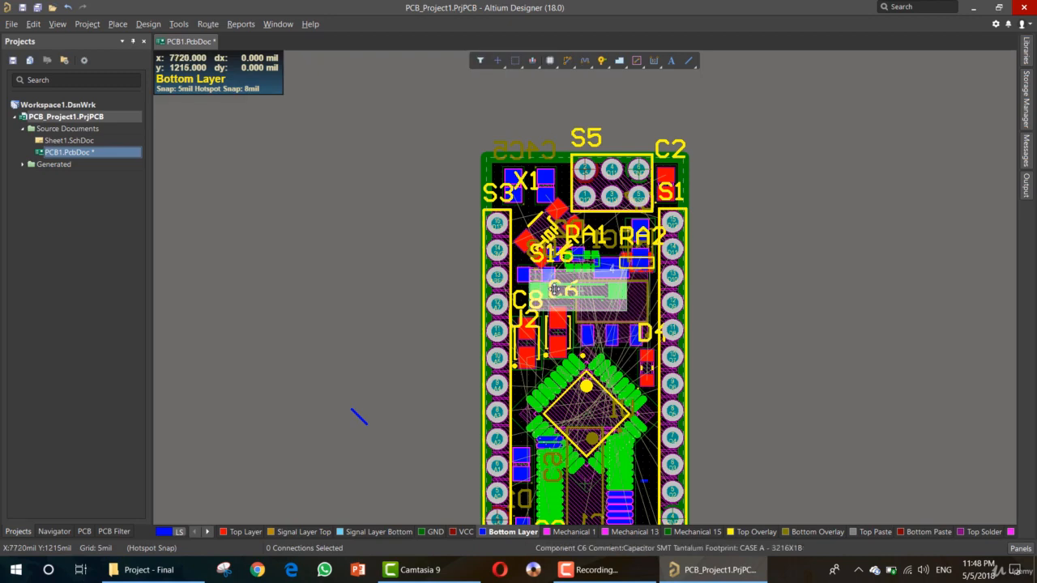
pyautogui.moveTo(548, 290); pyautogui.dragTo(525, 367)
pyautogui.scroll(-3, 614, 265)
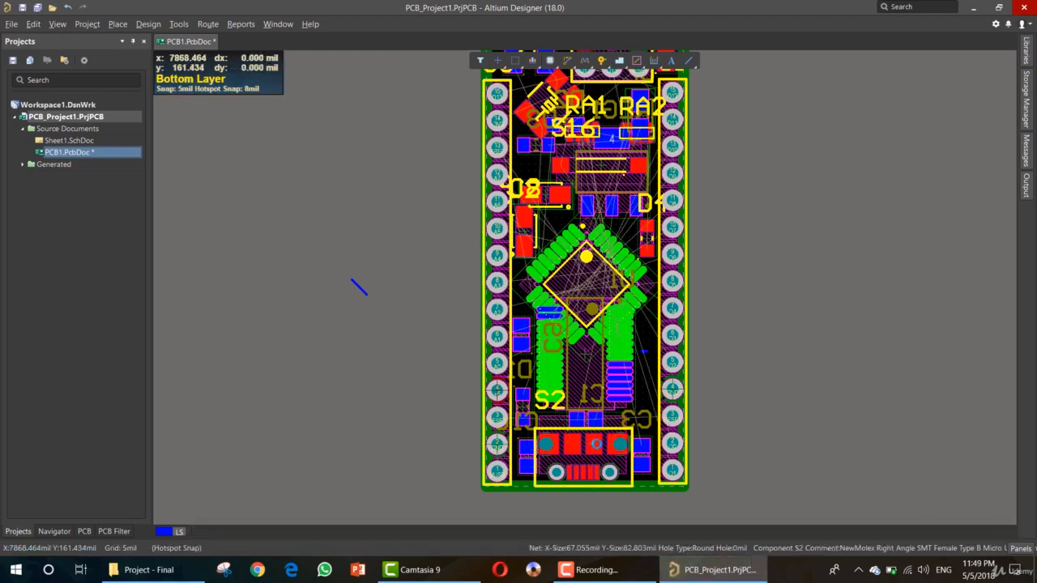
# Shift connector S2 slightly toward header S1 and away from the board's lower edge.
pyautogui.moveTo(593, 451); pyautogui.dragTo(600, 444)
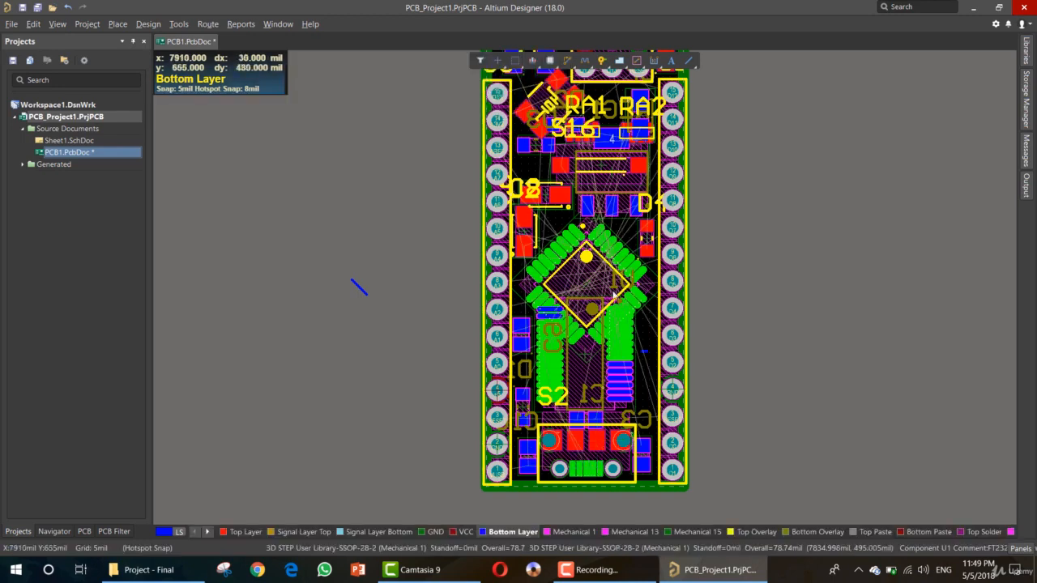
pyautogui.scroll(3, 775, 286)
pyautogui.scroll(-3, 773, 284)
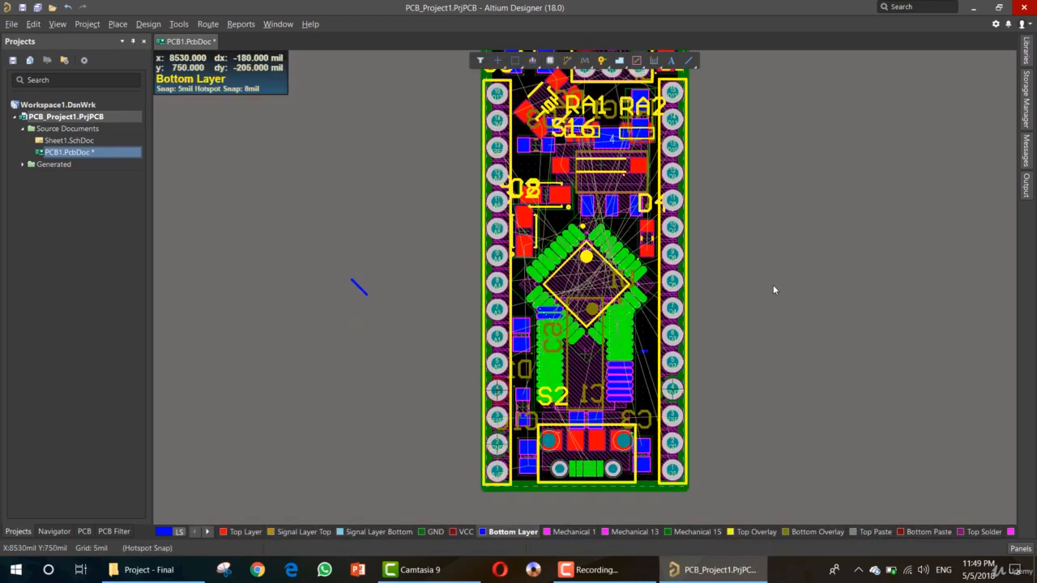
pyautogui.scroll(3, 773, 284)
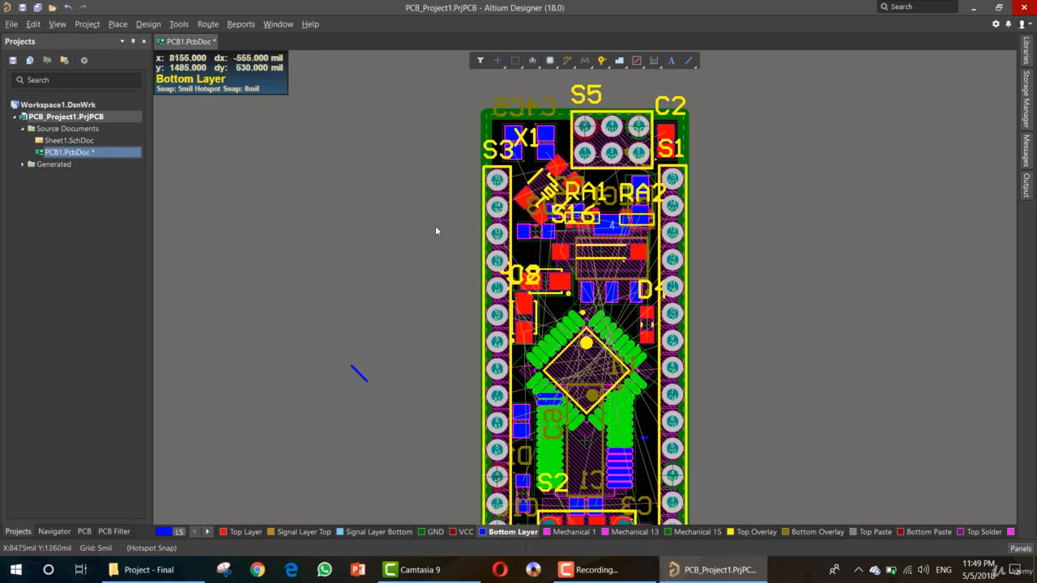
# Autoroute the whole board using the Default 2 Layer Board strategy with all pre-routes locked.
pyautogui.click(207, 24)
pyautogui.moveTo(311, 193)
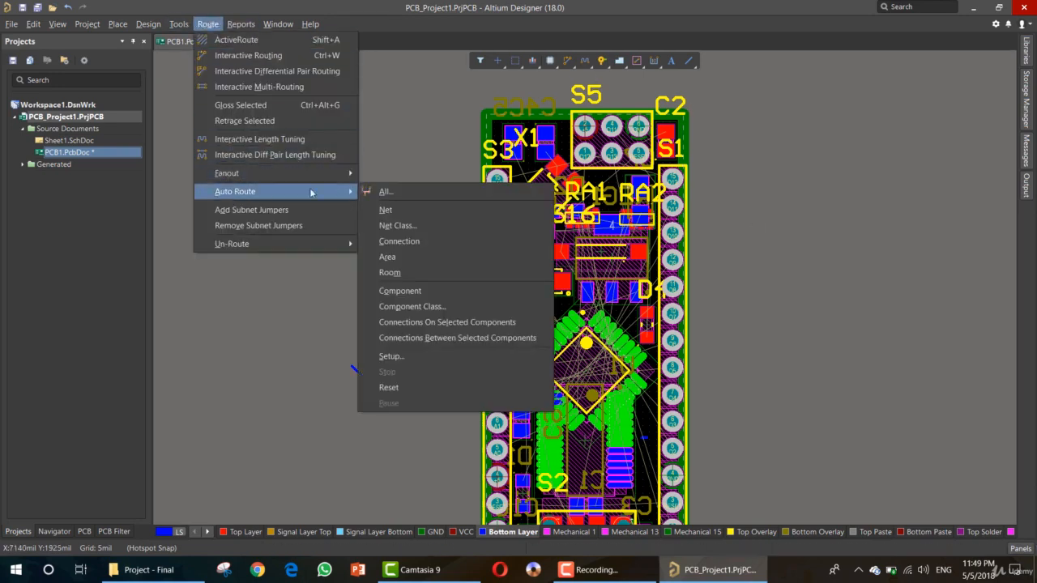
pyautogui.click(385, 191)
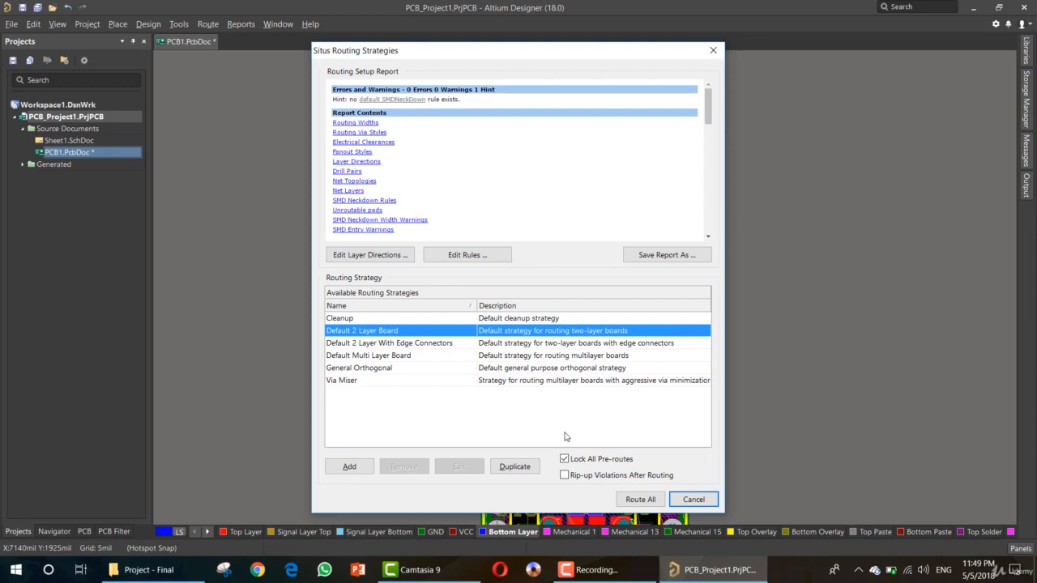
pyautogui.click(658, 500)
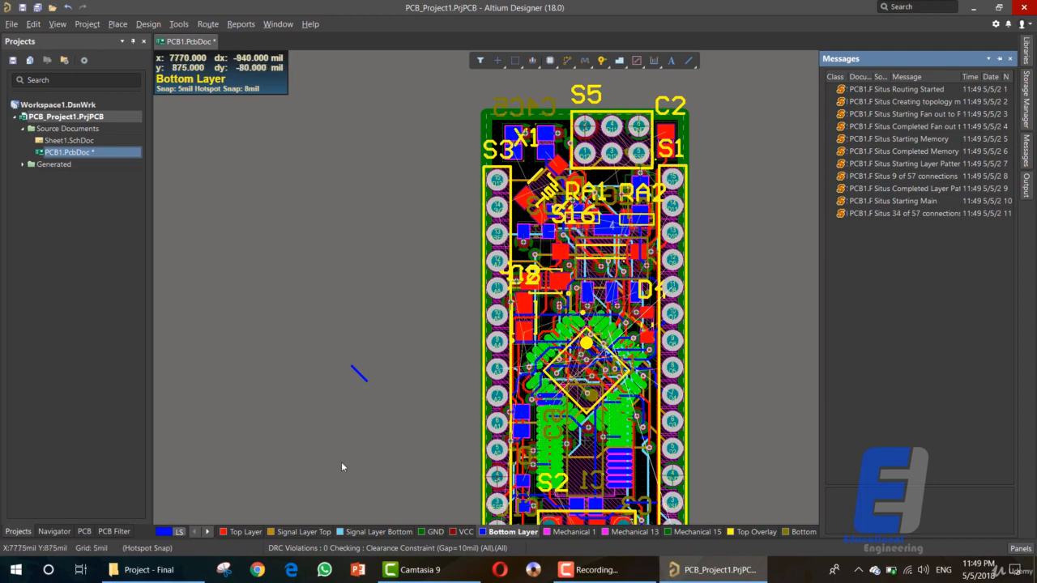
# Switch to the Edge browser, search the web for "arduino nano" and open the Arduino store's product page.
pyautogui.click(290, 570)
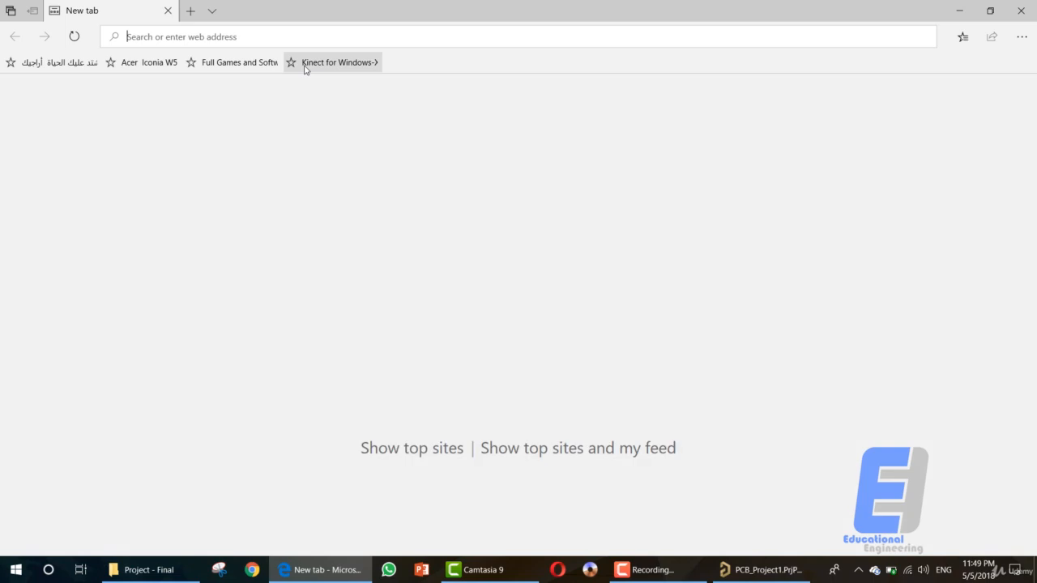
pyautogui.write('ARDUIN')
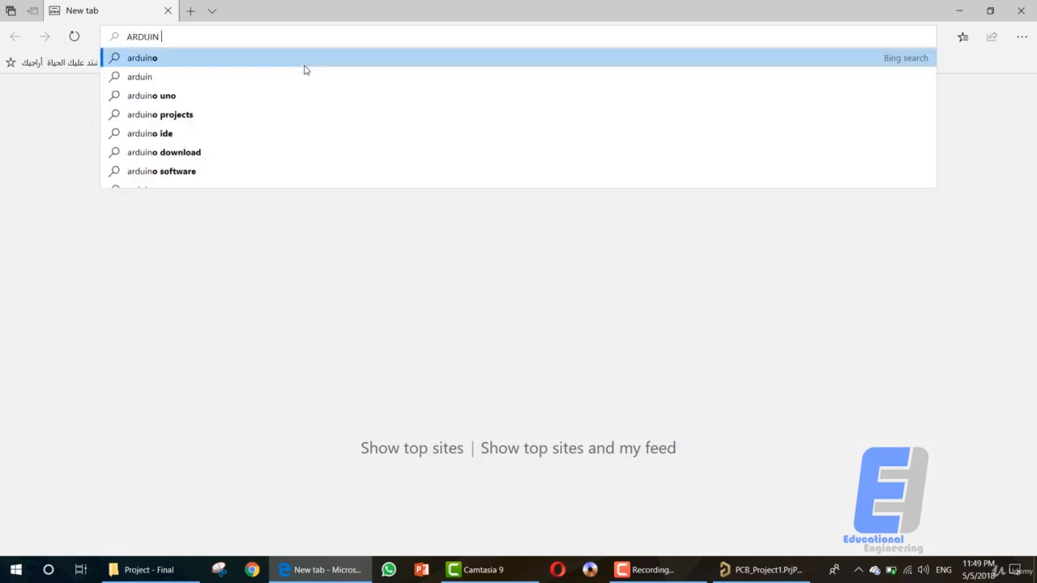
pyautogui.write('O NANO')
pyautogui.click(305, 63)
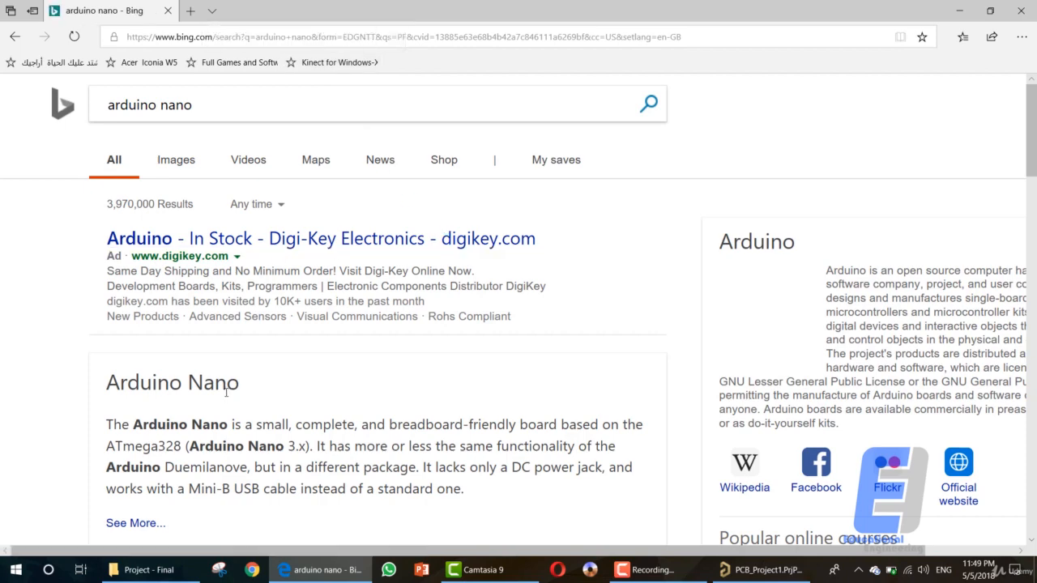
pyautogui.scroll(-3, 231, 268)
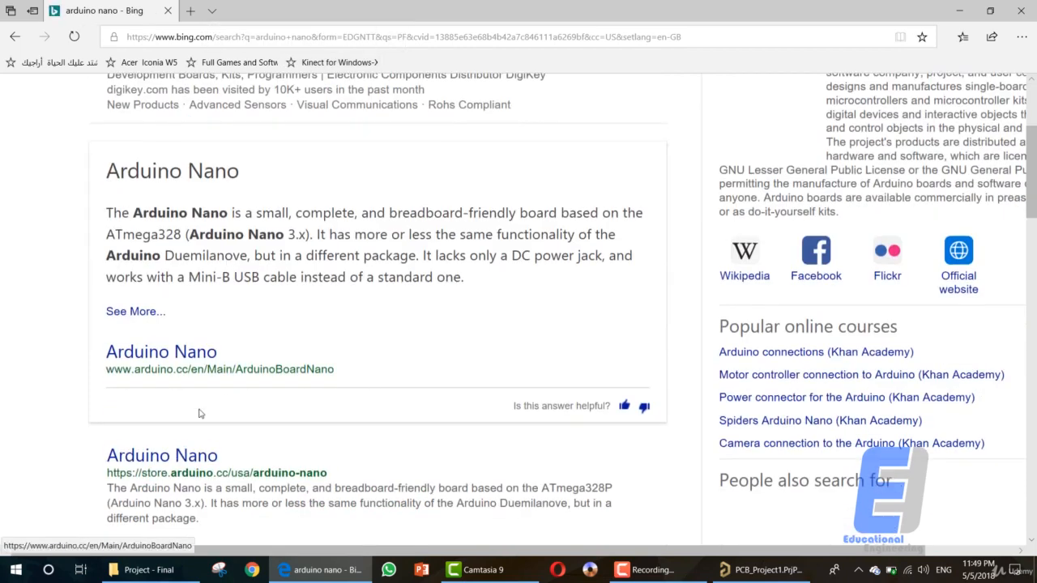
pyautogui.click(198, 456)
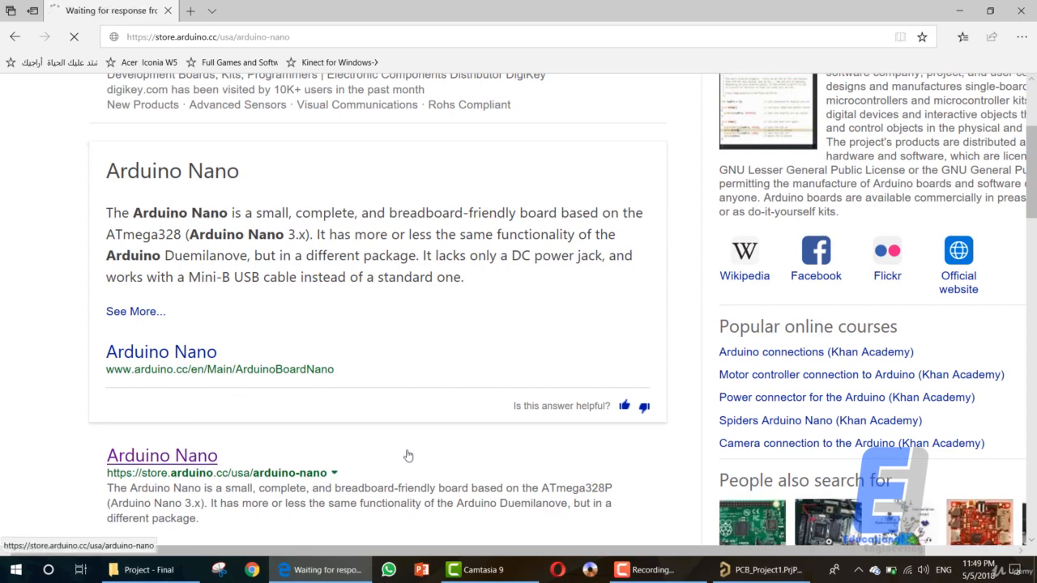
# Check the routing in Altium Designer, return to Edge and look through the Arduino Nano product page and its board photos.
pyautogui.click(757, 572)
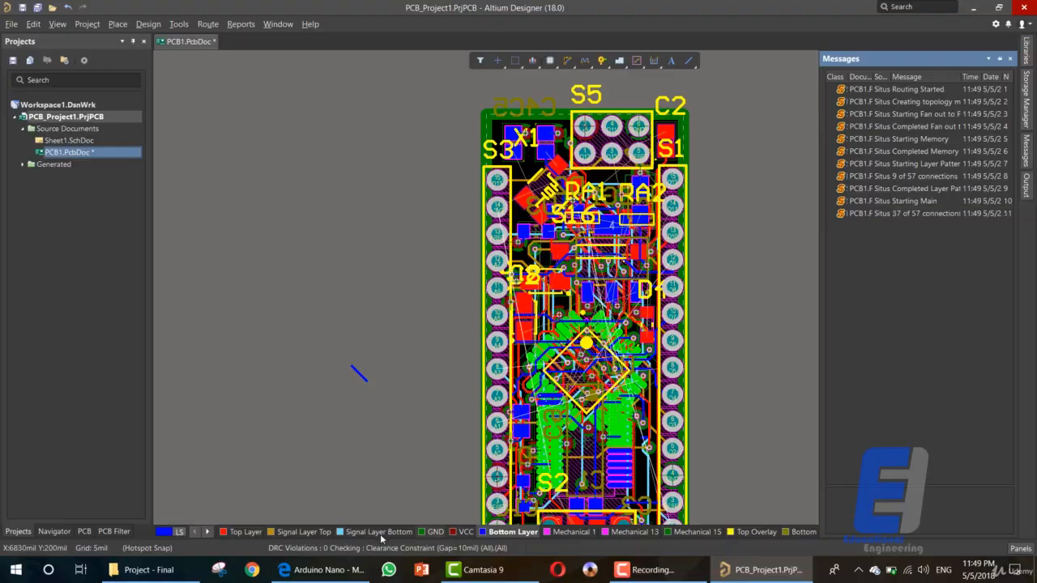
pyautogui.click(324, 570)
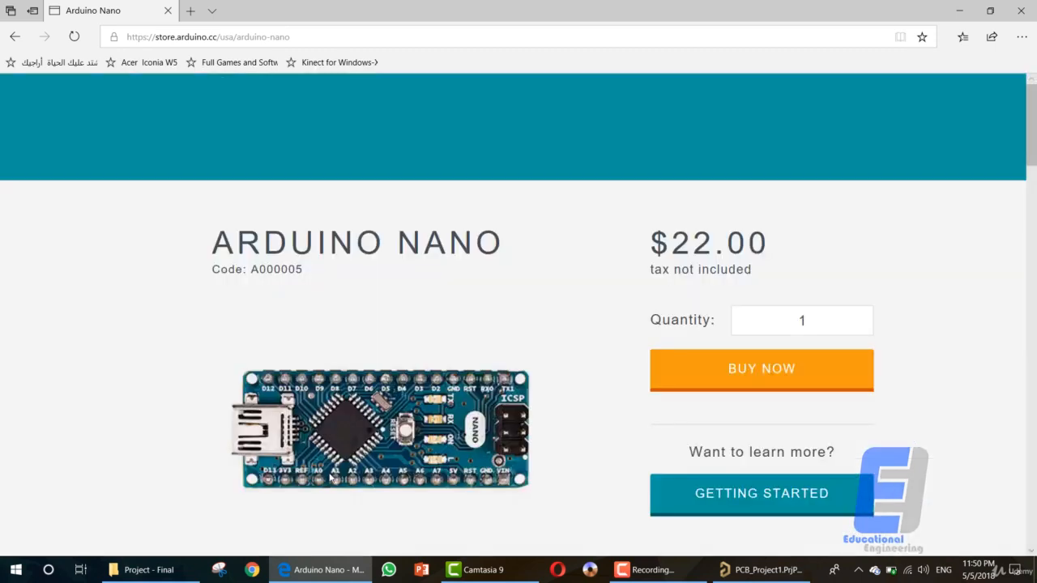
pyautogui.scroll(-2, 329, 318)
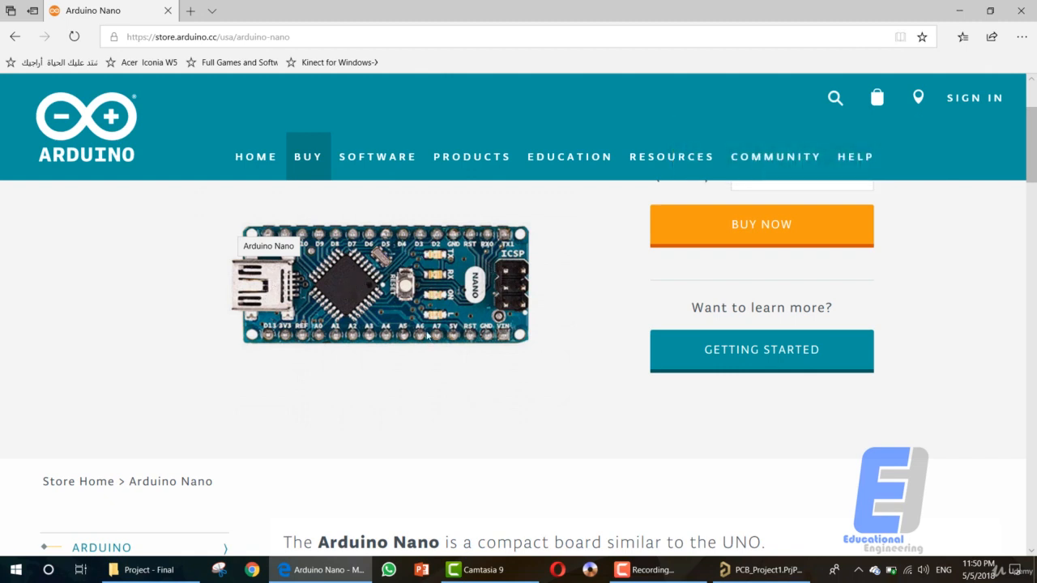
pyautogui.scroll(-6, 403, 300)
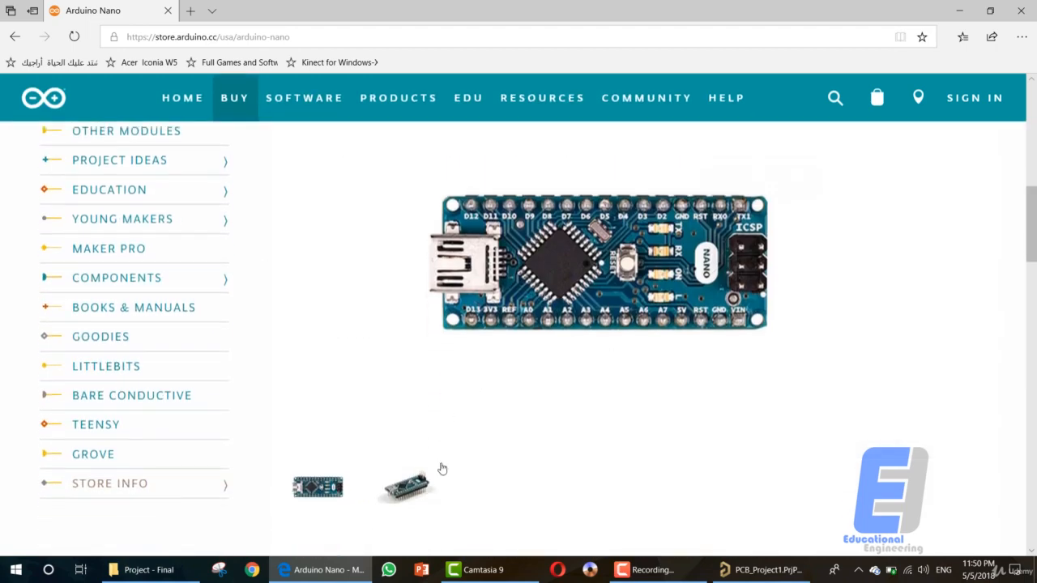
pyautogui.scroll(-5, 535, 321)
pyautogui.scroll(-20, 542, 326)
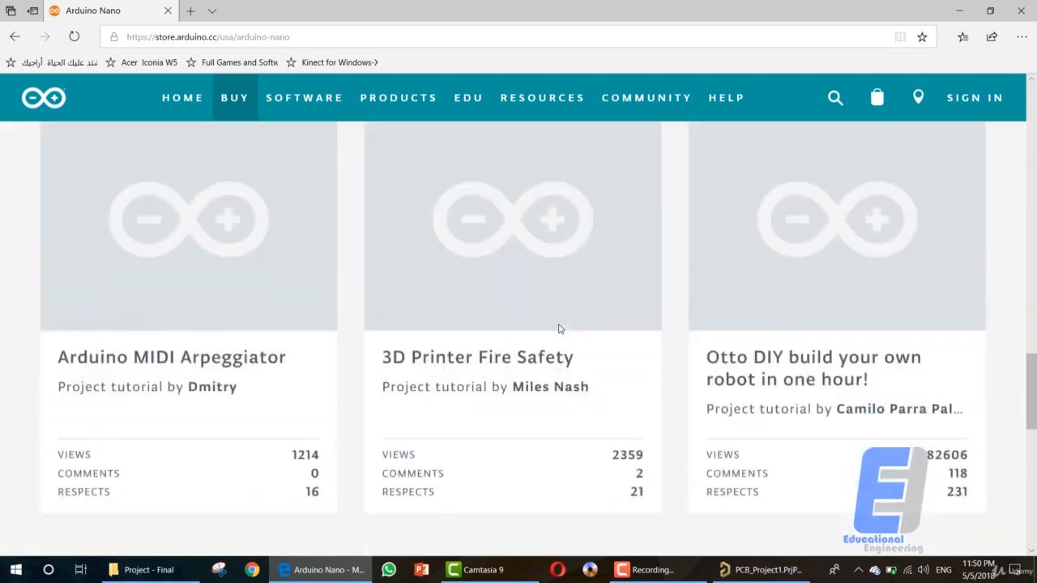
pyautogui.scroll(15, 489, 405)
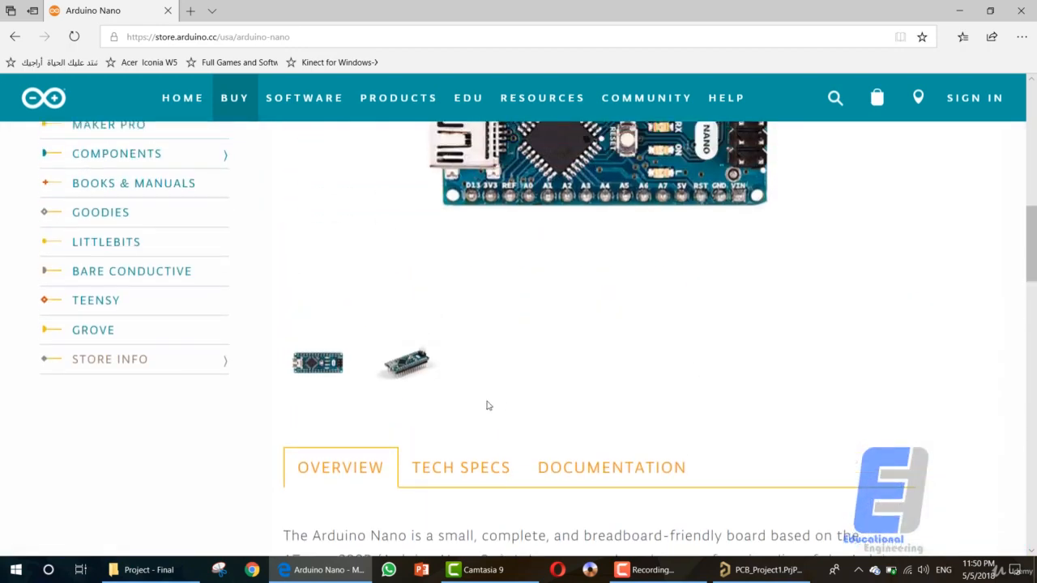
# View the angled photo of the Arduino Nano and examine the component placement in the top-view photo.
pyautogui.click(420, 366)
pyautogui.scroll(2, 486, 393)
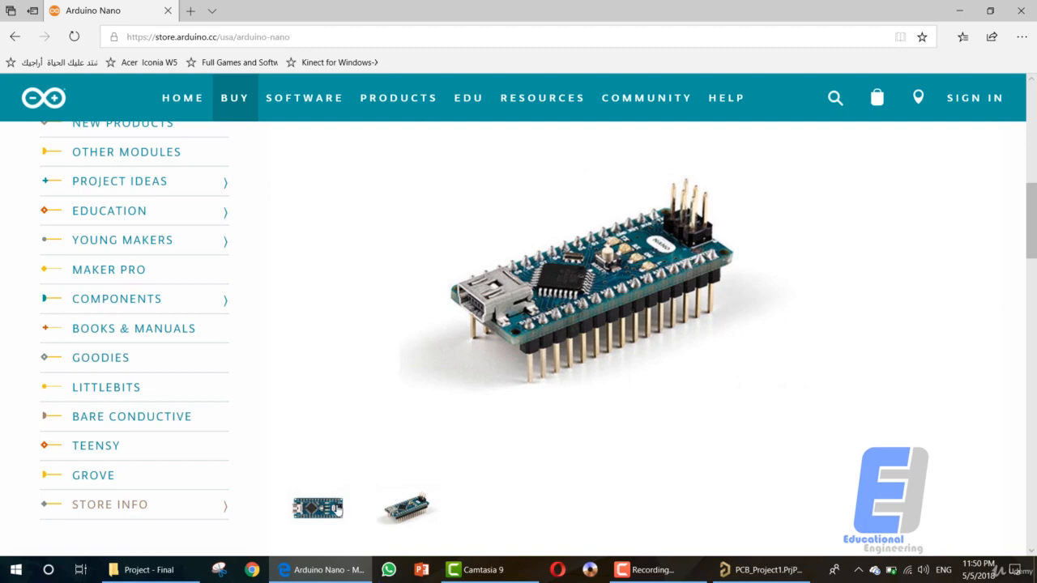
pyautogui.scroll(6, 429, 434)
pyautogui.scroll(2, 481, 428)
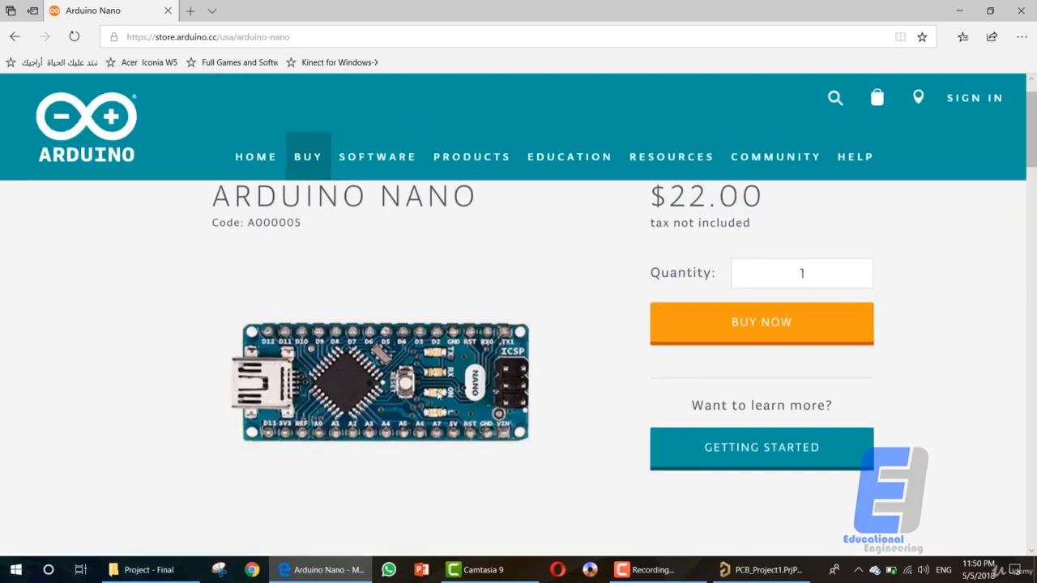
pyautogui.scroll(-4, 482, 422)
pyautogui.scroll(-4, 487, 351)
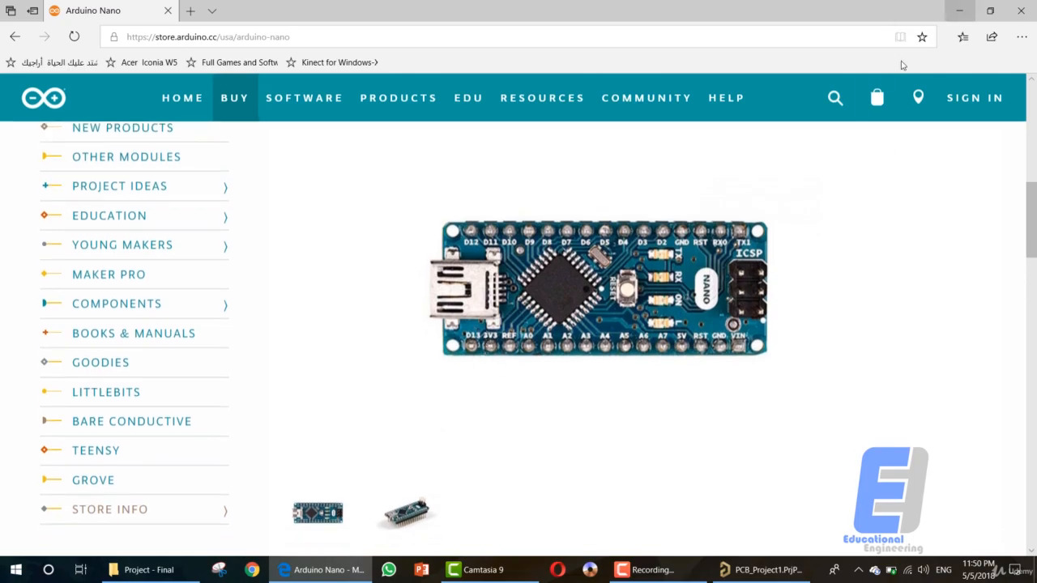
# Compare the PCB being routed in Altium Designer with the Arduino Nano board photo in Edge.
pyautogui.click(958, 8)
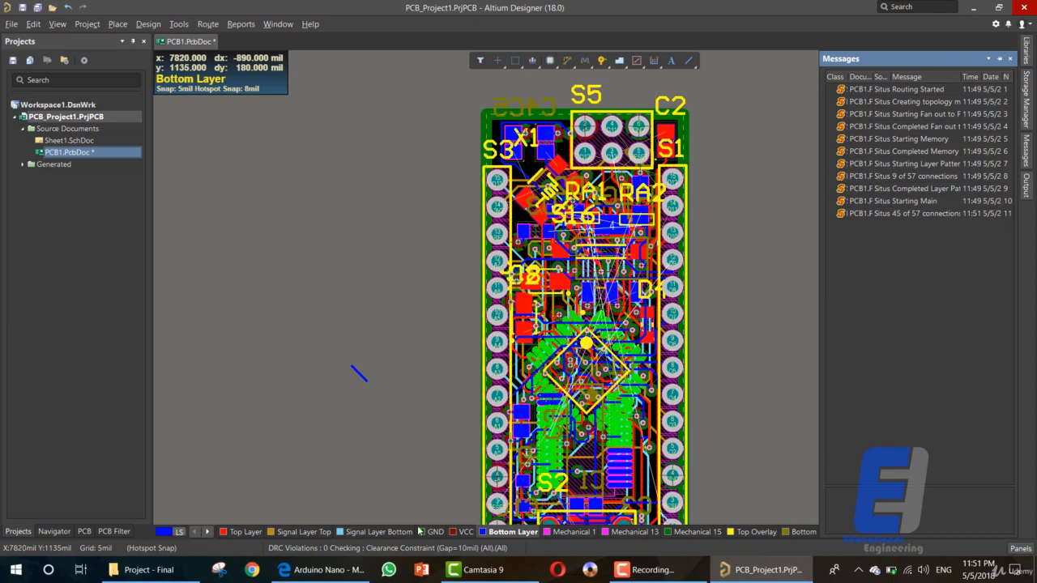
pyautogui.click(333, 569)
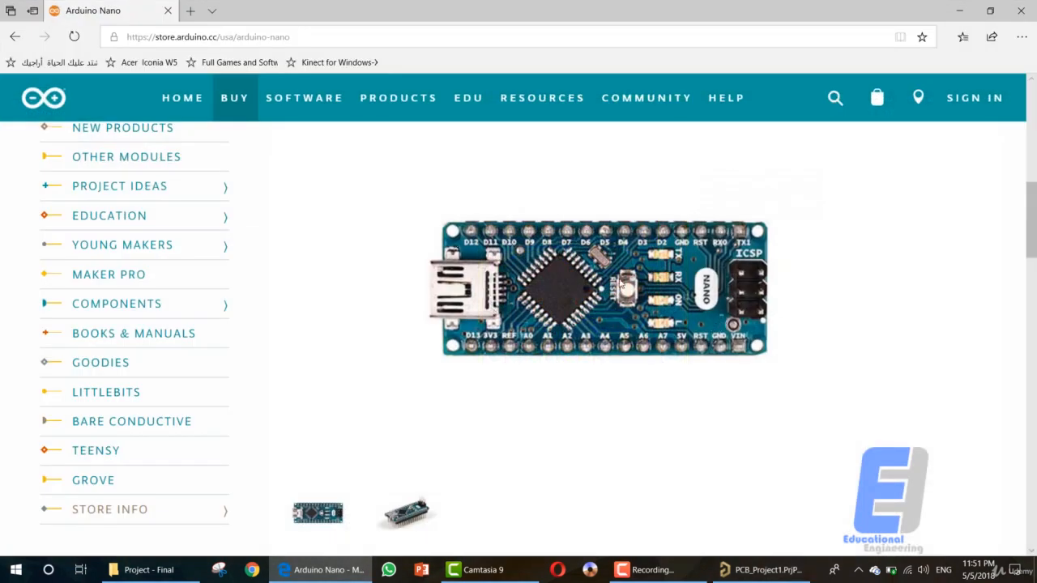
pyautogui.click(959, 11)
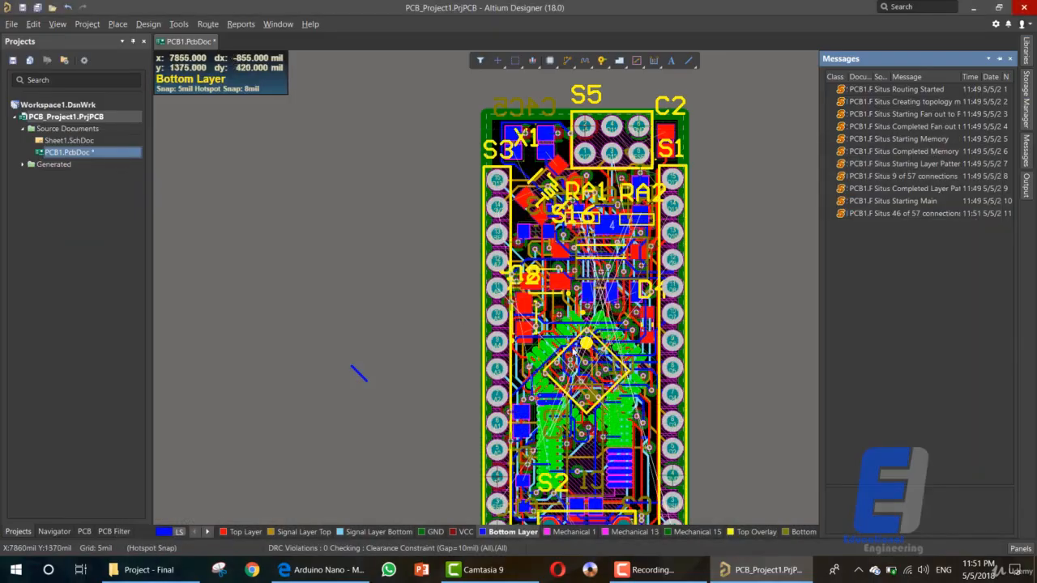
# Return to the Arduino Nano page in Edge, show its tech specs and look through the rest of the page.
pyautogui.click(324, 570)
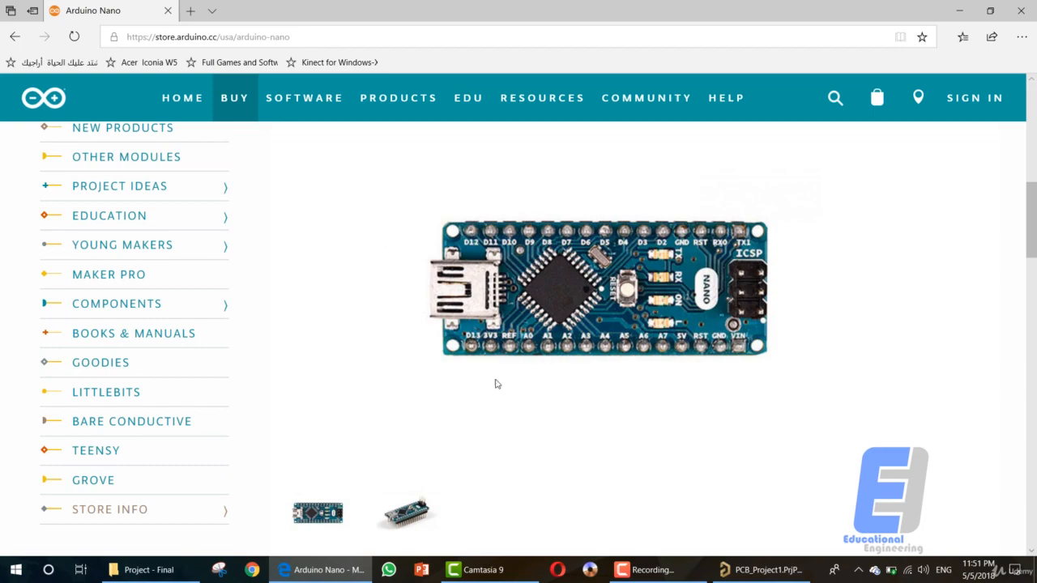
pyautogui.scroll(-2, 442, 452)
pyautogui.click(461, 477)
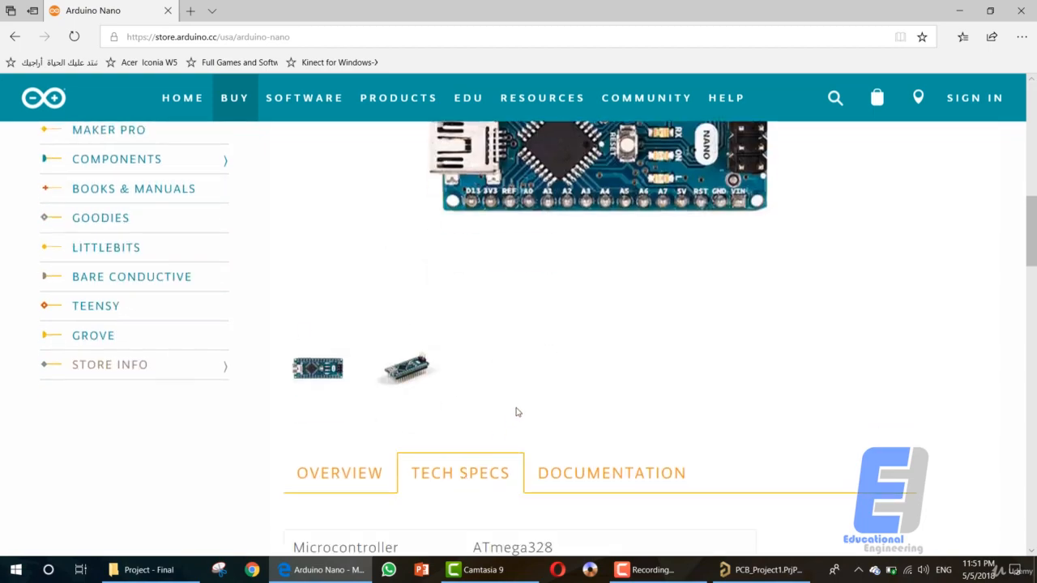
pyautogui.scroll(-20, 474, 373)
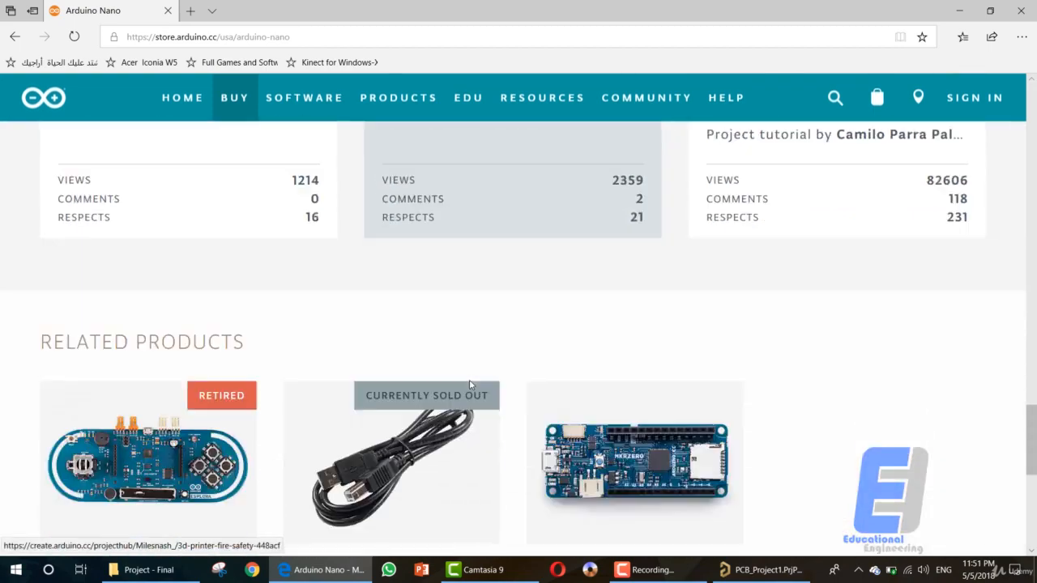
pyautogui.scroll(-3, 470, 385)
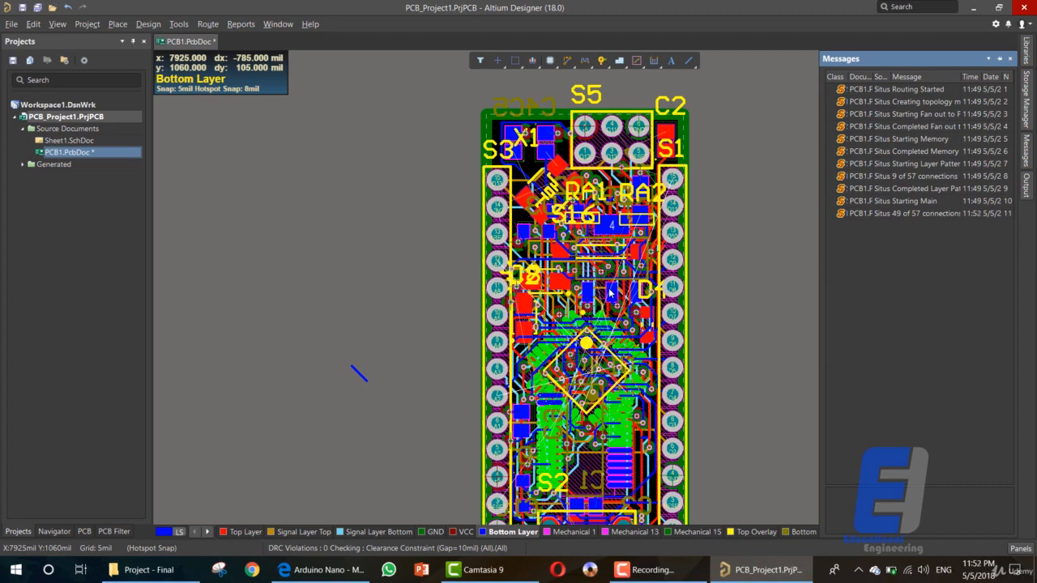
# Inspect the autorouted traces across the board in Altium Designer and show the routing progress messages.
pyautogui.click(714, 321)
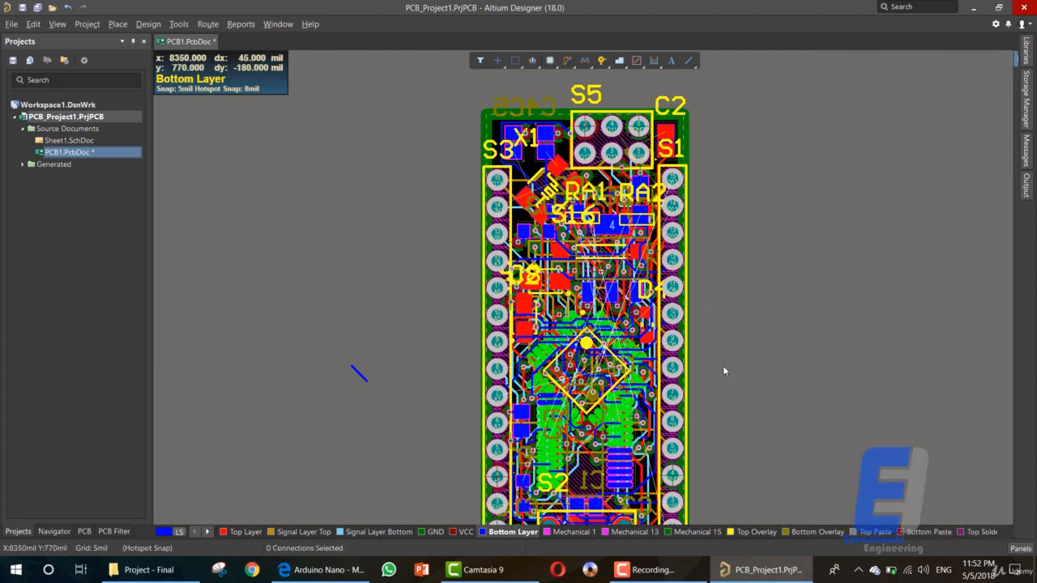
pyautogui.scroll(-2, 718, 317)
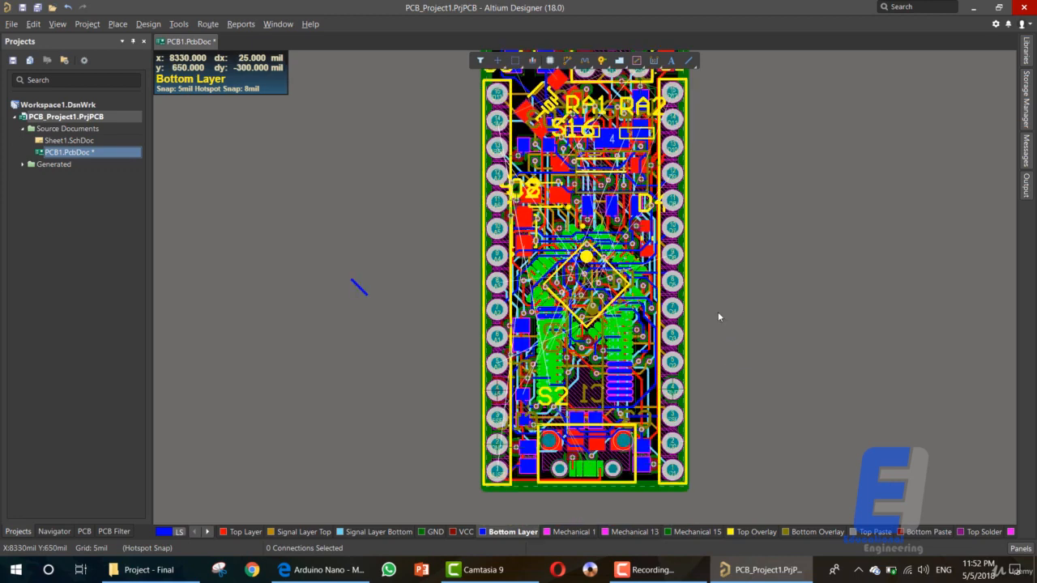
pyautogui.scroll(1, 718, 317)
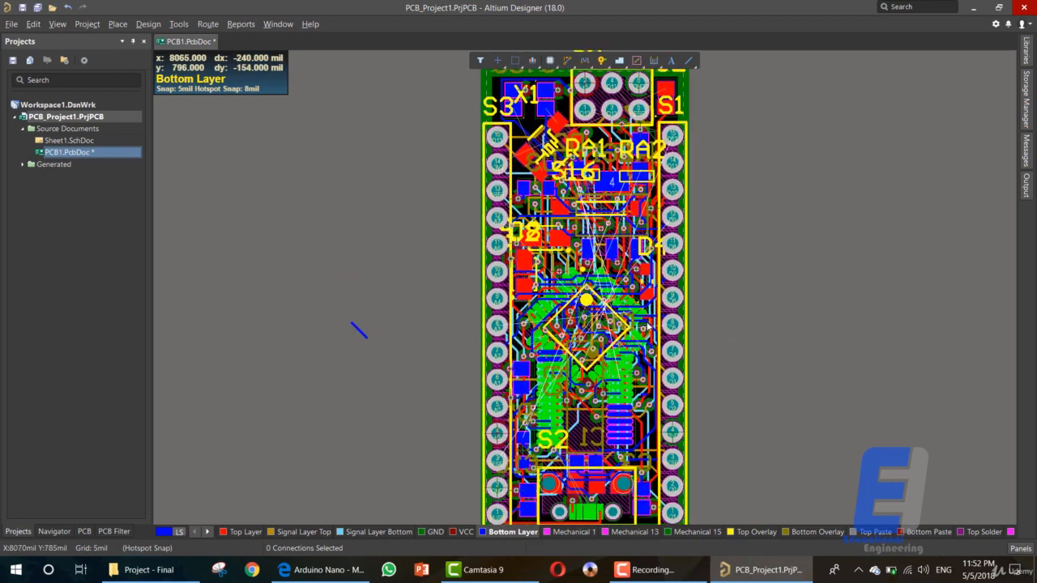
pyautogui.click(1027, 183)
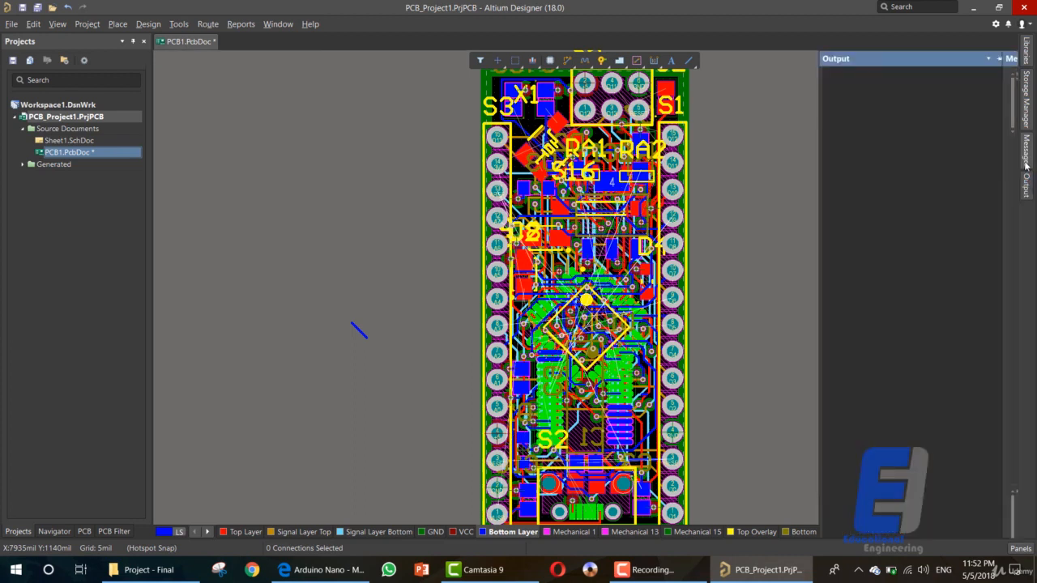
pyautogui.click(1025, 165)
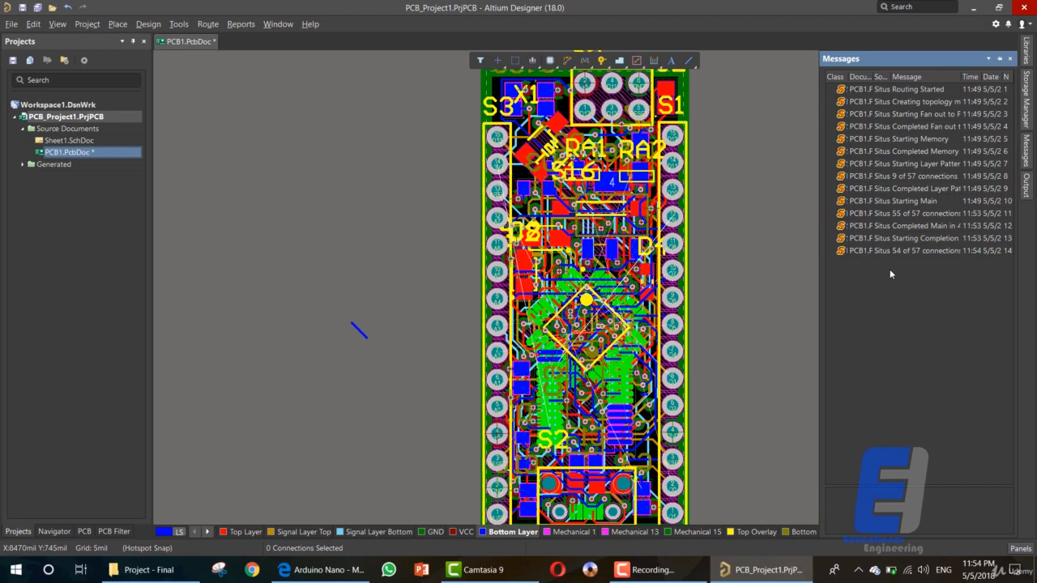
# Review the Arduino Nano board photo in Edge again and return to the PCB in Altium Designer.
pyautogui.click(297, 571)
pyautogui.scroll(15, 620, 319)
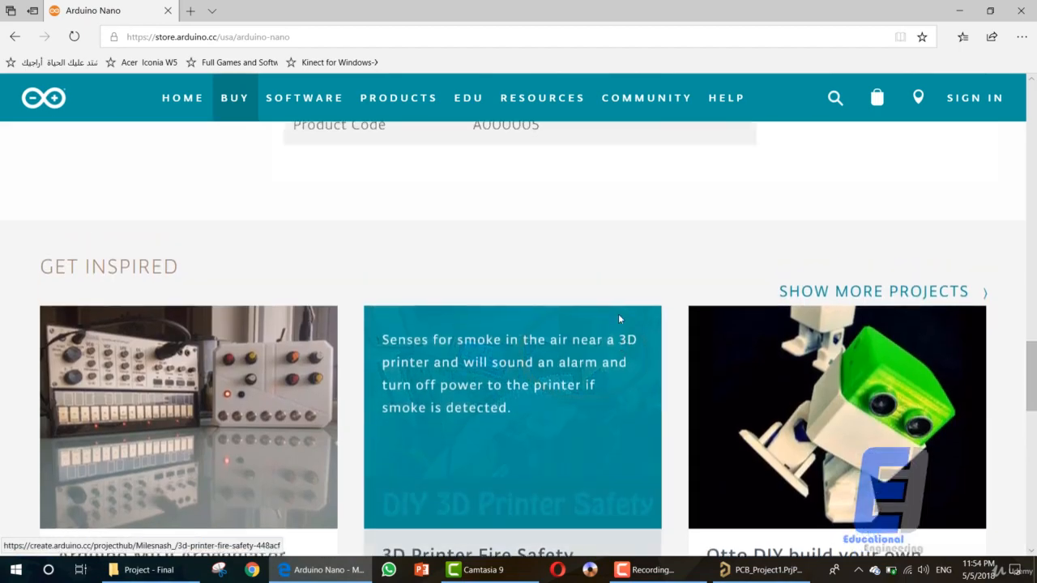
pyautogui.scroll(10, 614, 320)
pyautogui.scroll(-3, 612, 319)
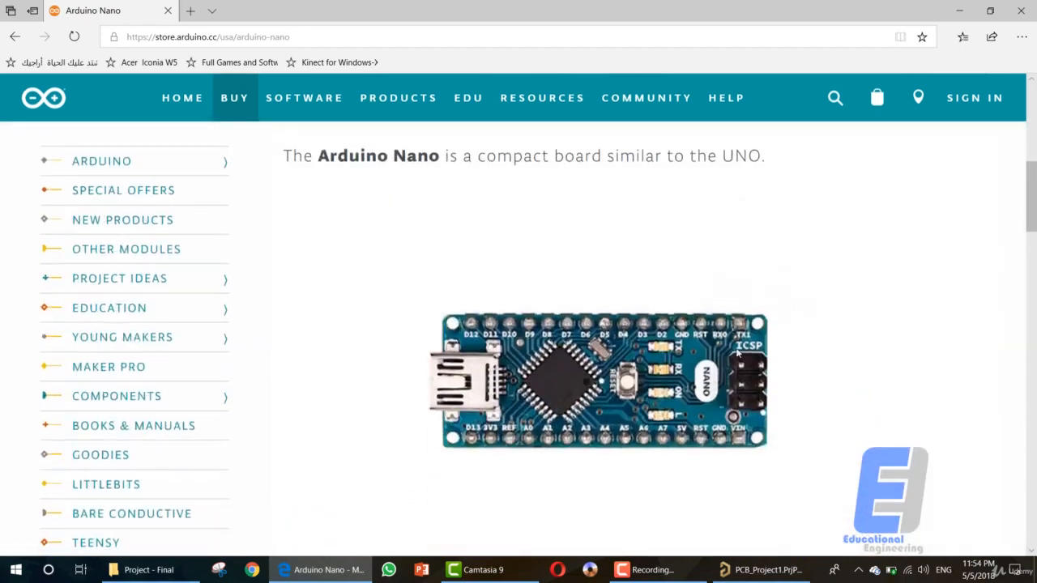
pyautogui.click(309, 572)
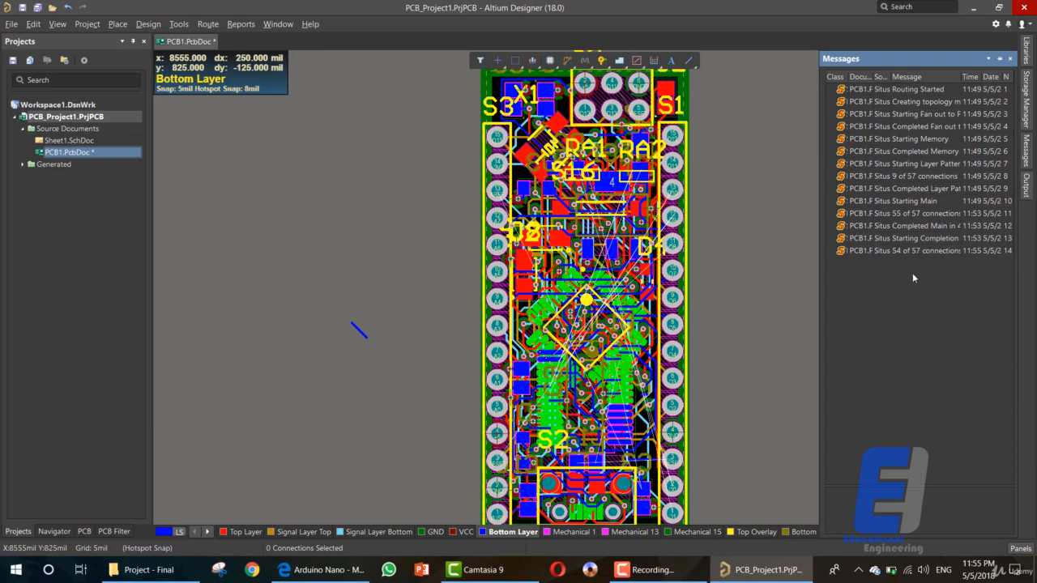
# Open the Auto Route commands to control the autorouting run in progress.
pyautogui.click(216, 26)
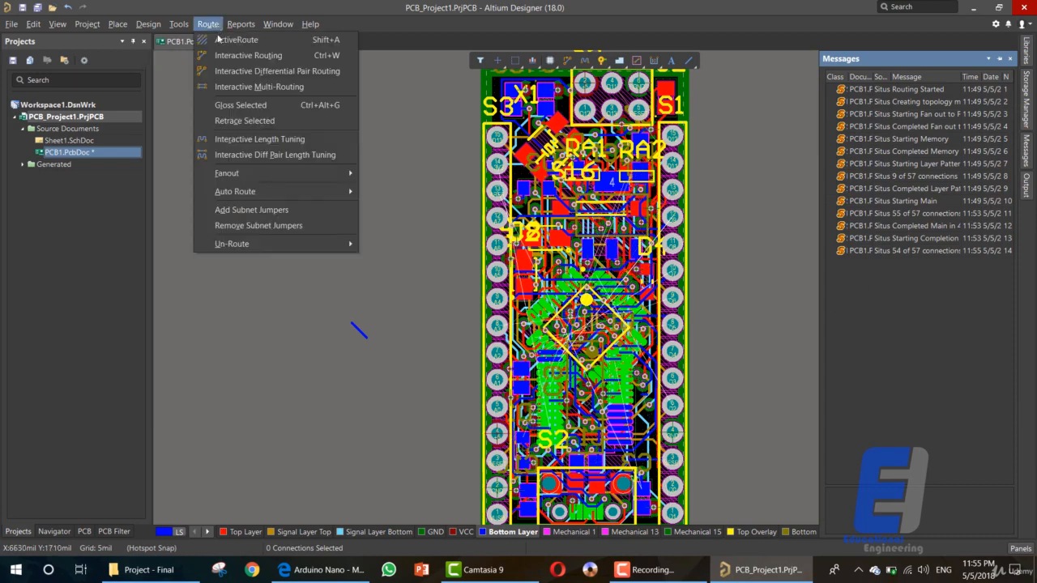
pyautogui.moveTo(288, 195)
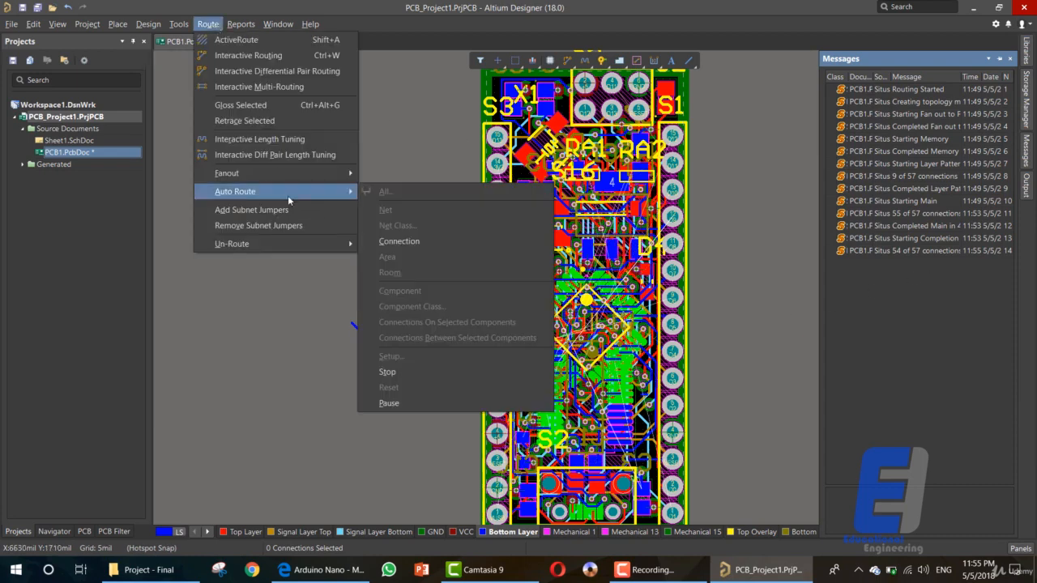